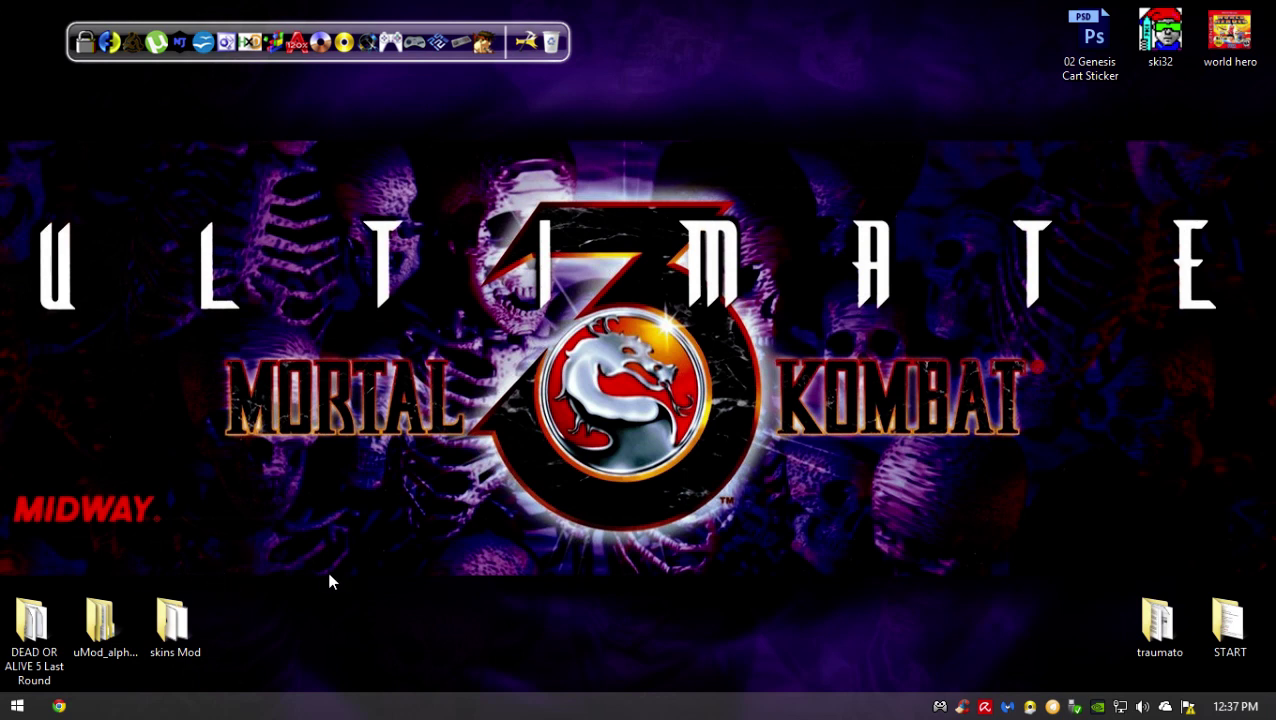
Open the DEAD OR ALIVE 5 Last Round folder maximized, browse its files, then close it
{"action": "double_click", "coordinate": [60, 643]}
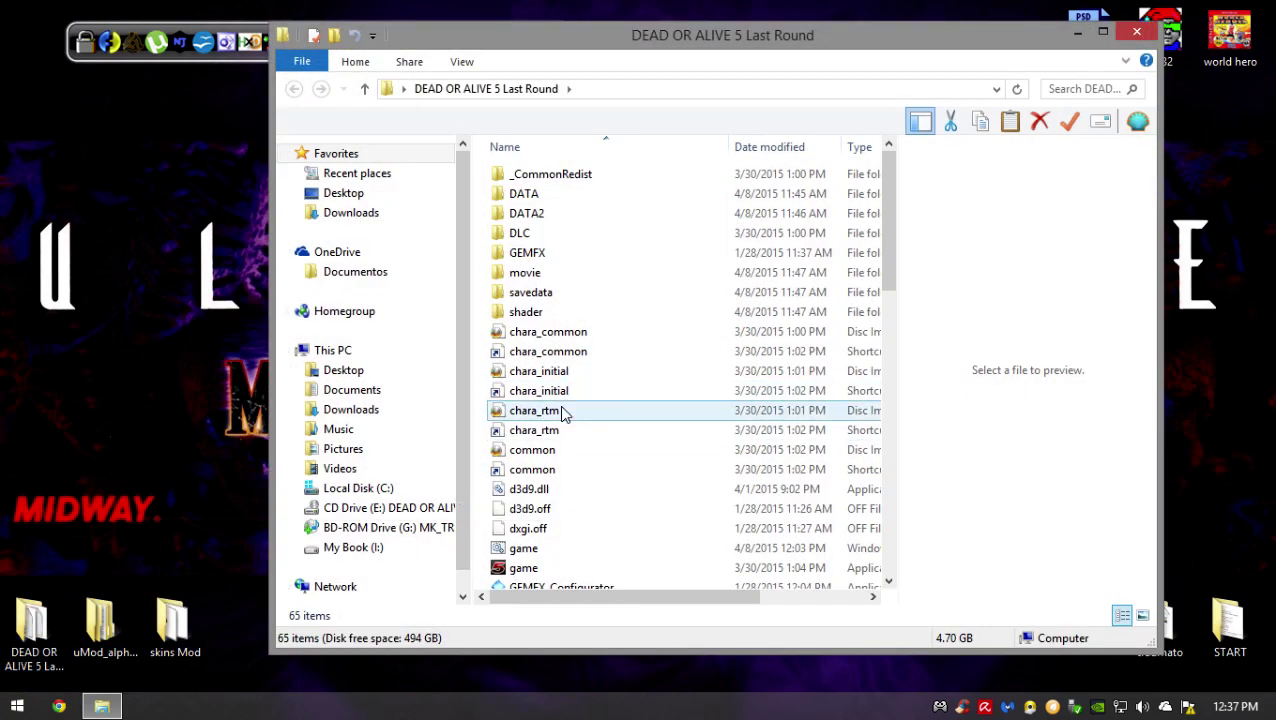
{"action": "double_click", "coordinate": [561, 42]}
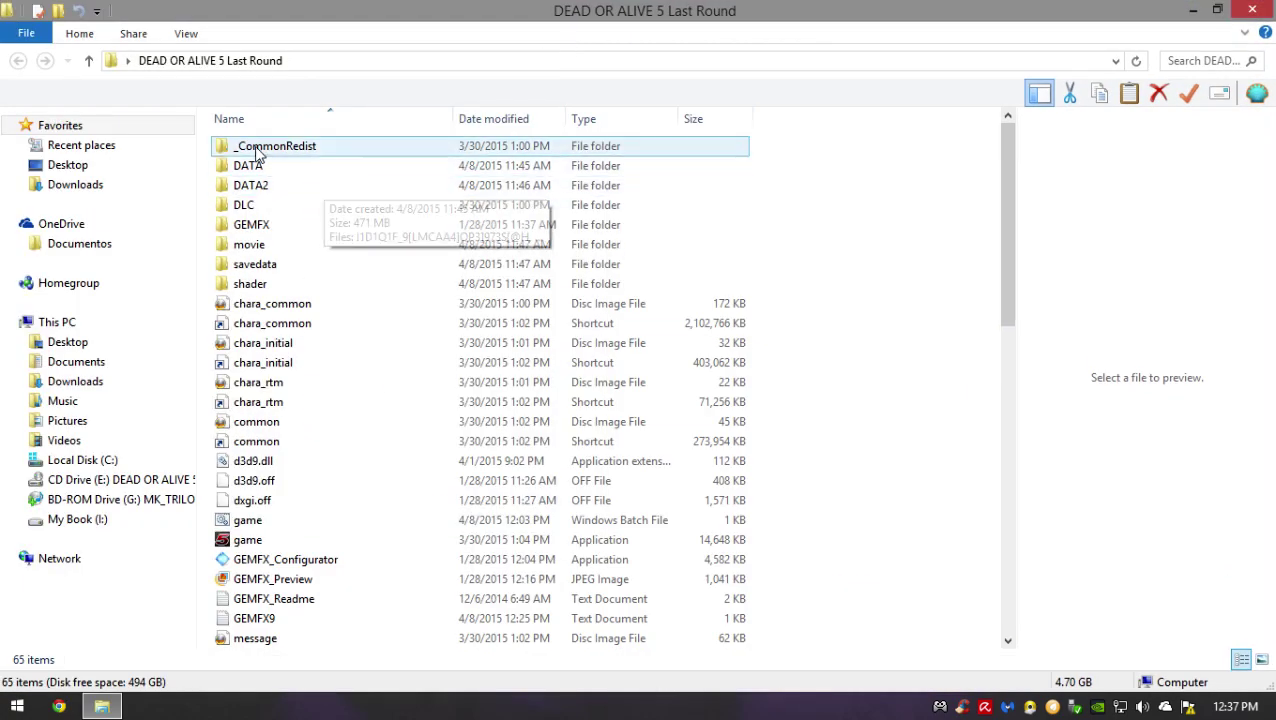
{"action": "scroll", "coordinate": [795, 230], "scroll_direction": "down", "scroll_amount": 13}
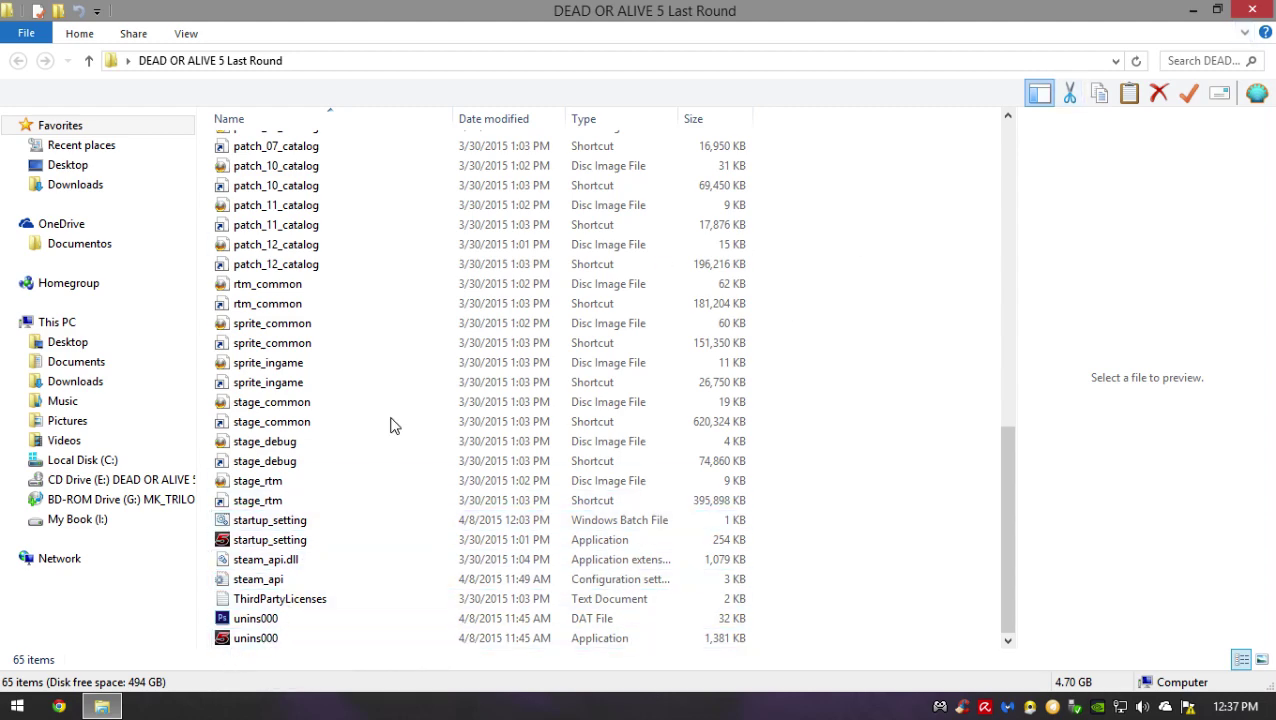
{"action": "left_click_drag", "start_coordinate": [1005, 437], "coordinate": [1005, 134]}
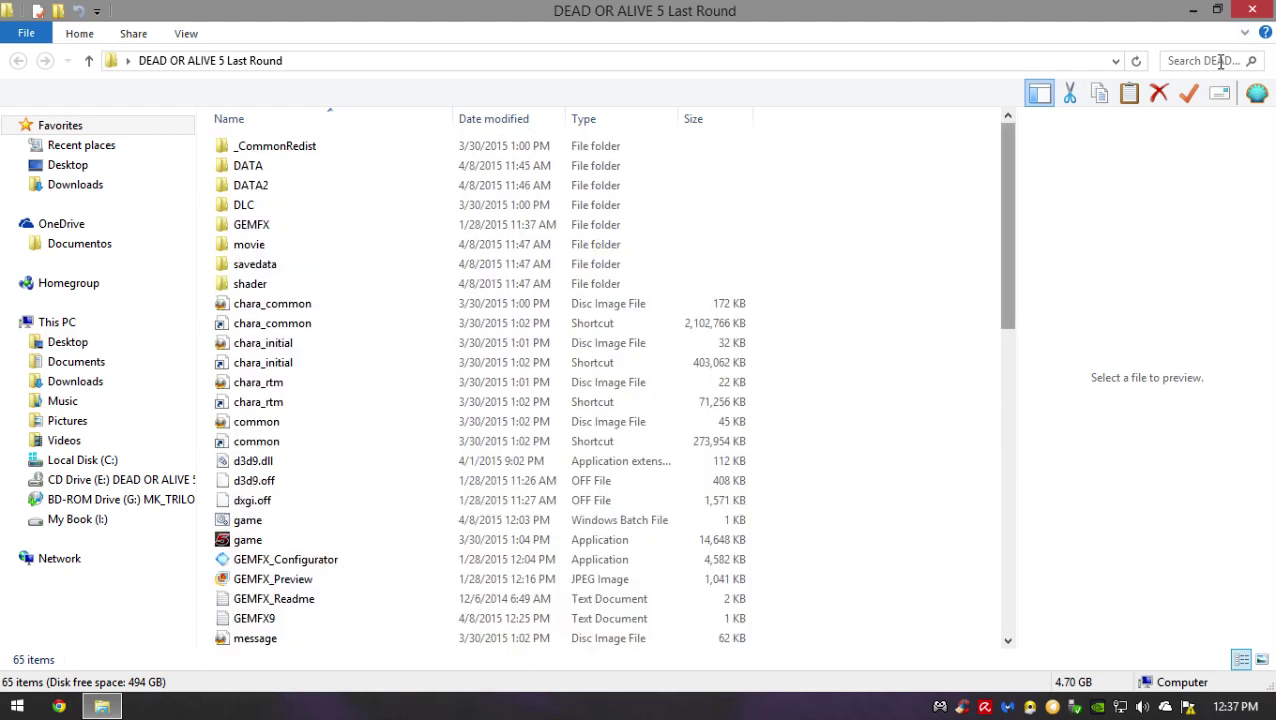
{"action": "left_click", "coordinate": [1252, 10]}
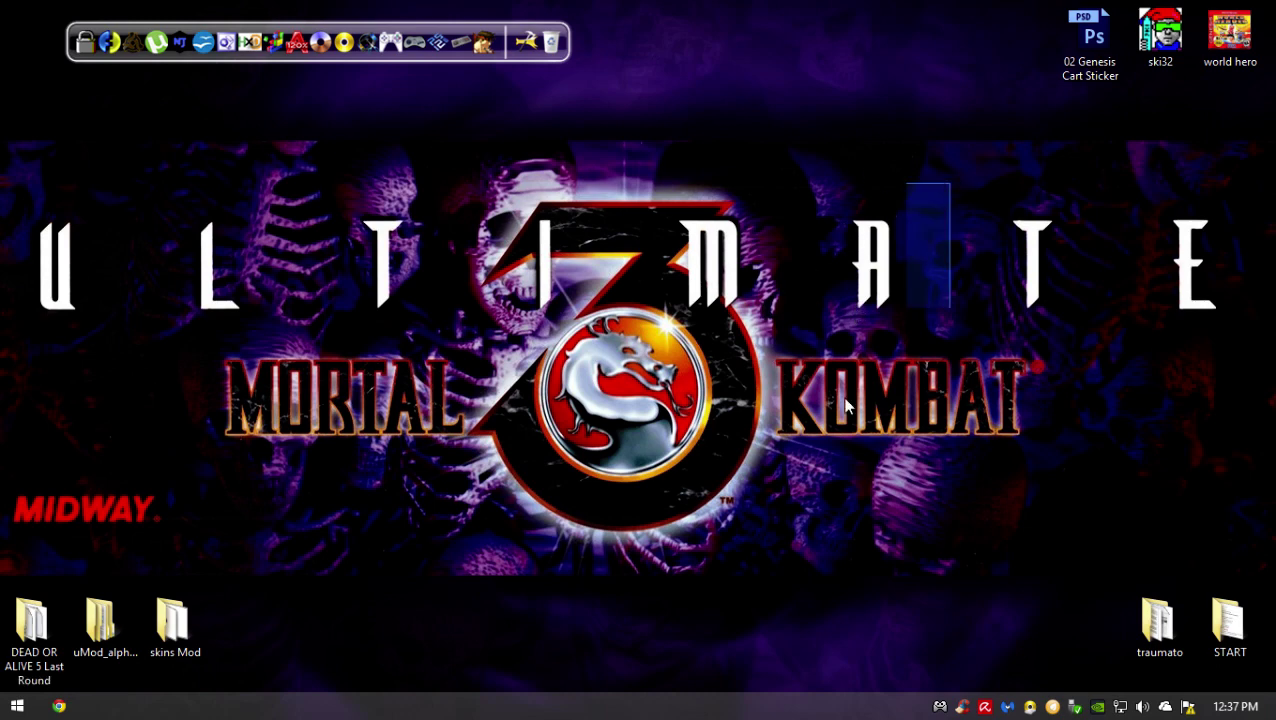
{"action": "left_click_drag", "start_coordinate": [148, 141], "coordinate": [1162, 513]}
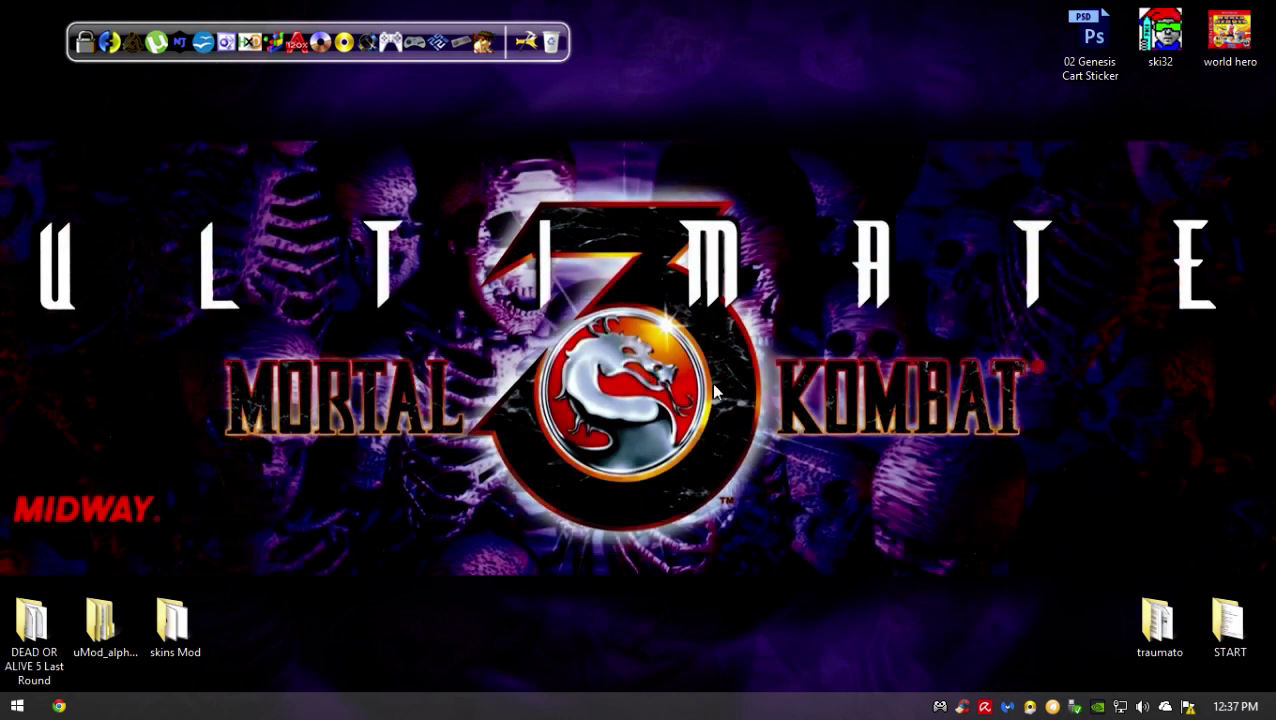
Locate and select the four fix and mod folders in Downloads > DEAD.OR.ALIVE.5.Last.Round-RELOADED
{"action": "key", "text": "super"}
{"action": "left_click", "coordinate": [292, 342]}
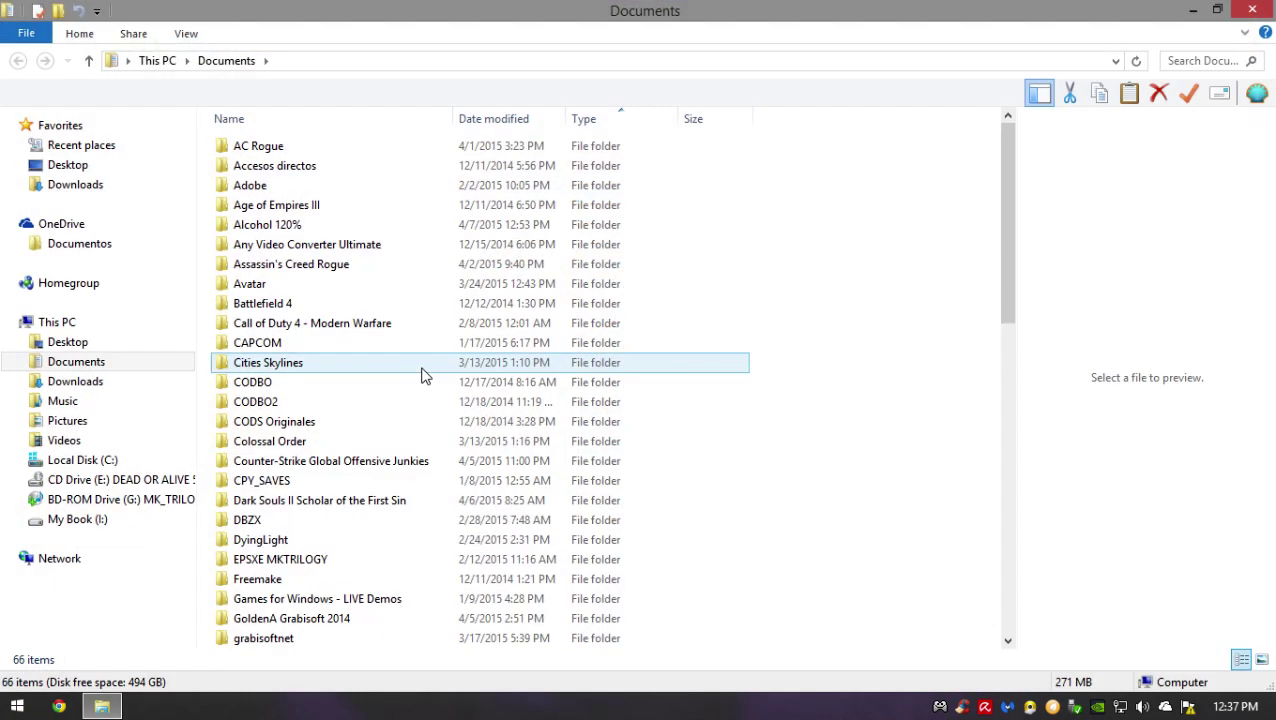
{"action": "left_click", "coordinate": [140, 388]}
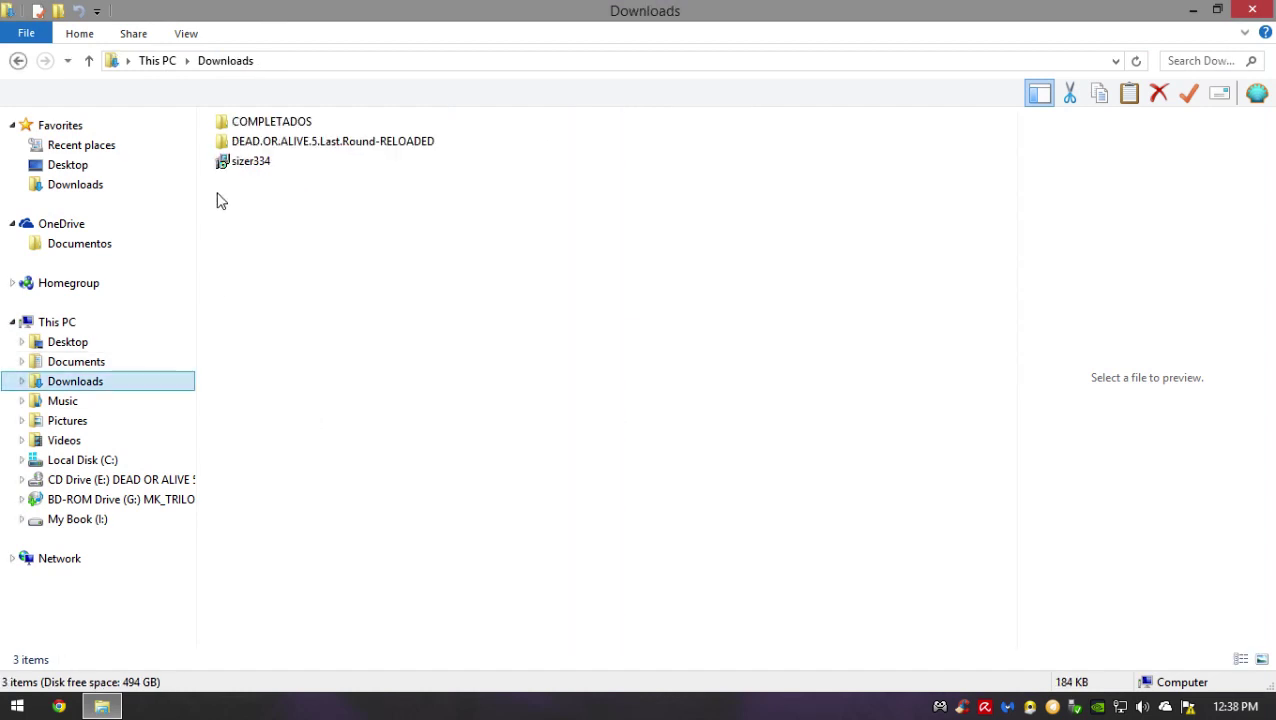
{"action": "double_click", "coordinate": [249, 143]}
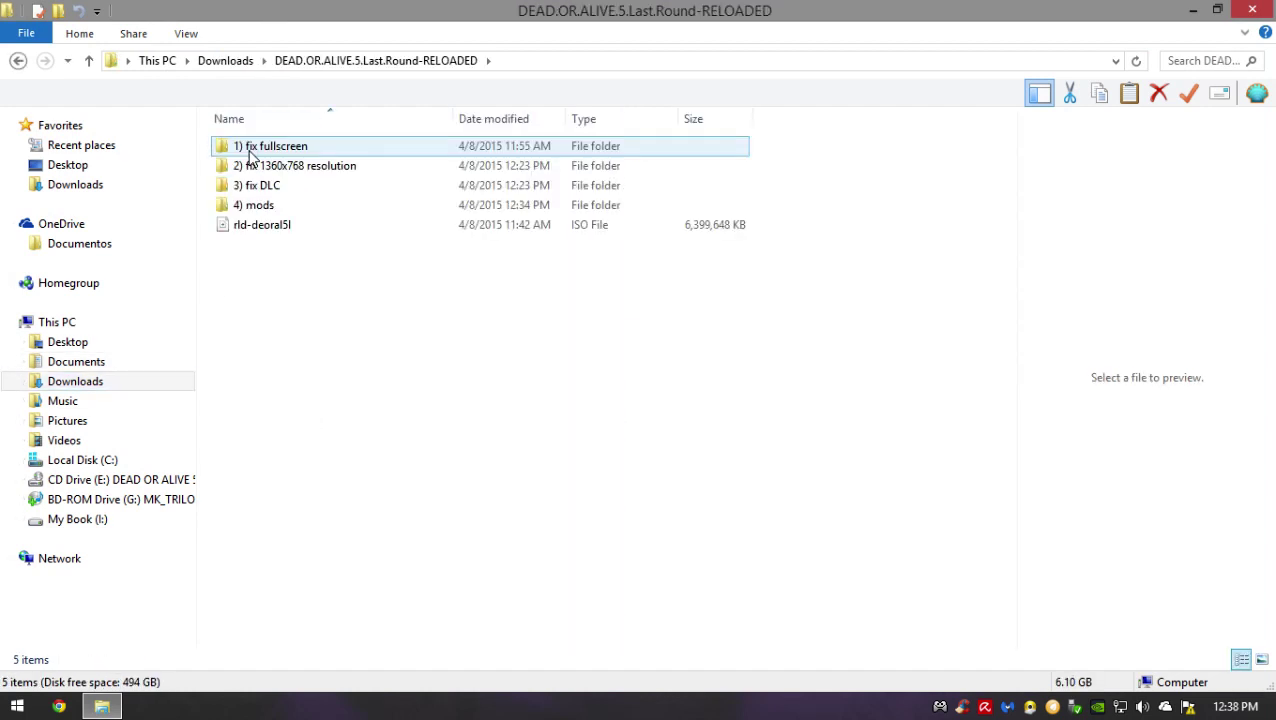
{"action": "left_click_drag", "start_coordinate": [206, 209], "coordinate": [305, 149]}
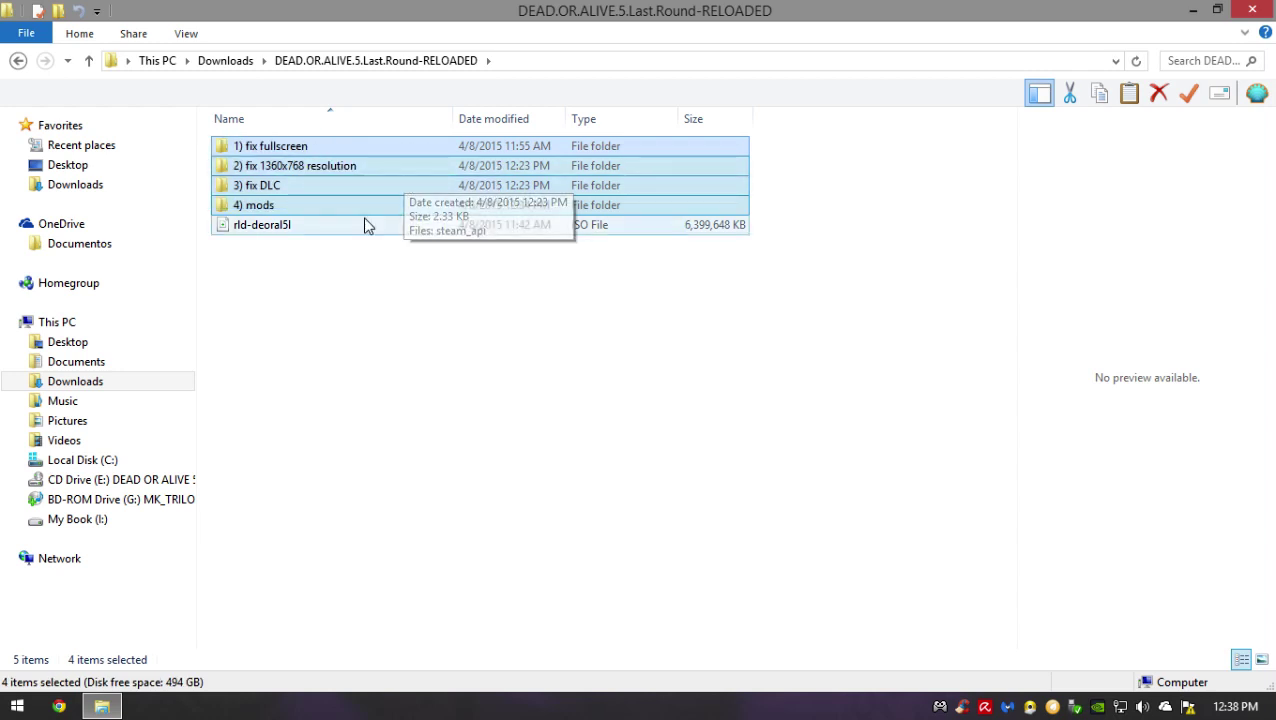
{"action": "left_click", "coordinate": [101, 706]}
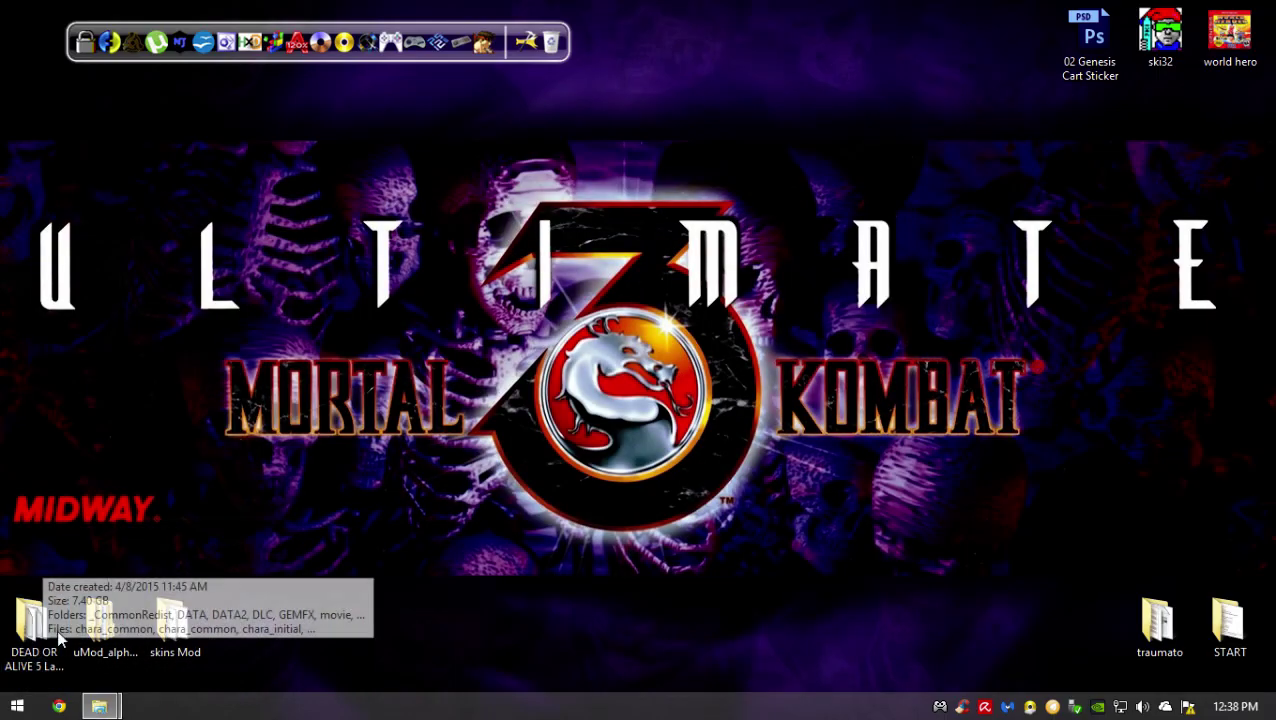
Reopen the DEAD OR ALIVE 5 Last Round desktop folder and scroll its 65 items
{"action": "double_click", "coordinate": [46, 645]}
{"action": "scroll", "coordinate": [450, 355], "scroll_direction": "down", "scroll_amount": 5}
{"action": "scroll", "coordinate": [391, 318], "scroll_direction": "up", "scroll_amount": 1}
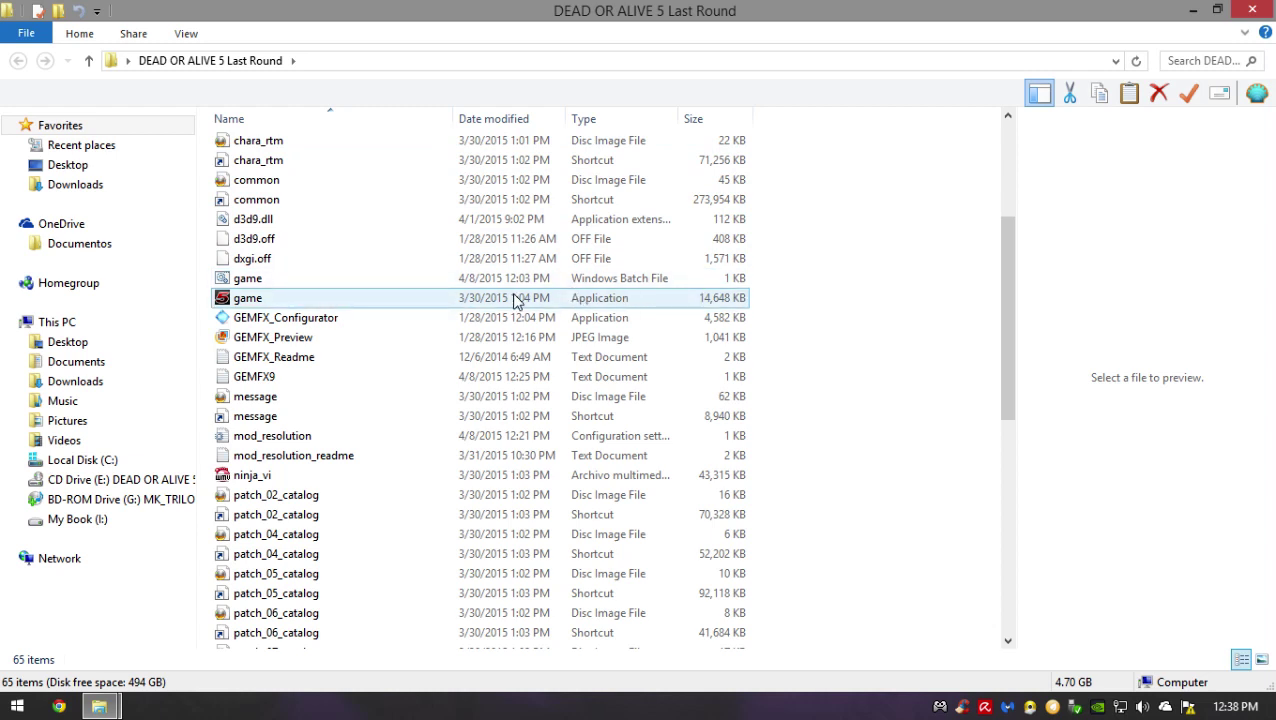
Confirm the display is at 1360 × 768 in Screen Resolution and close it
{"action": "left_click", "coordinate": [1193, 9]}
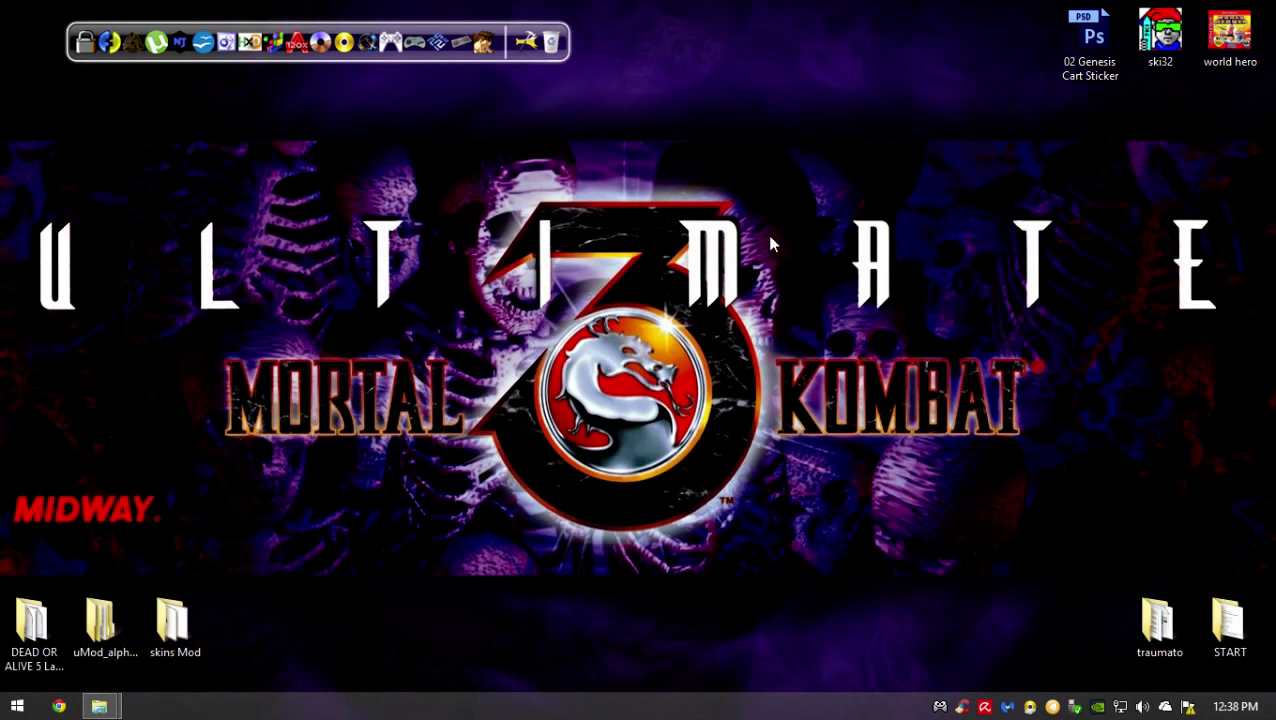
{"action": "right_click", "coordinate": [729, 68]}
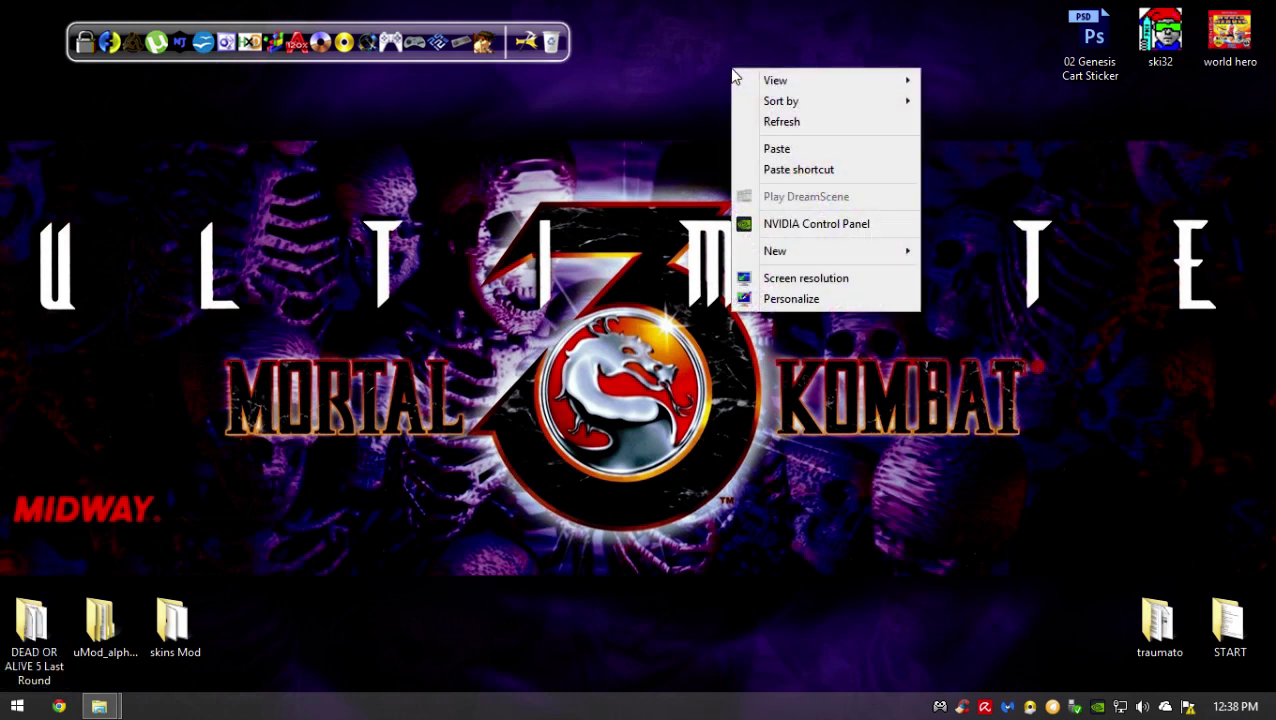
{"action": "left_click", "coordinate": [818, 277]}
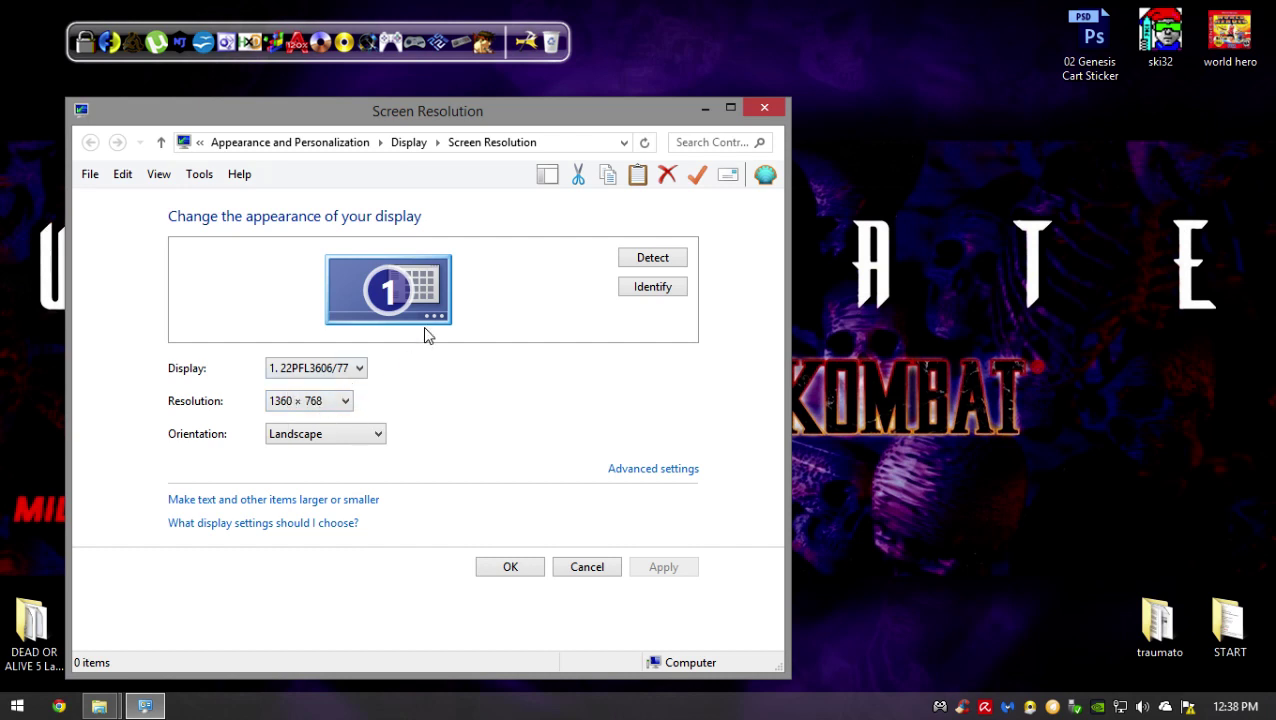
{"action": "left_click", "coordinate": [766, 109]}
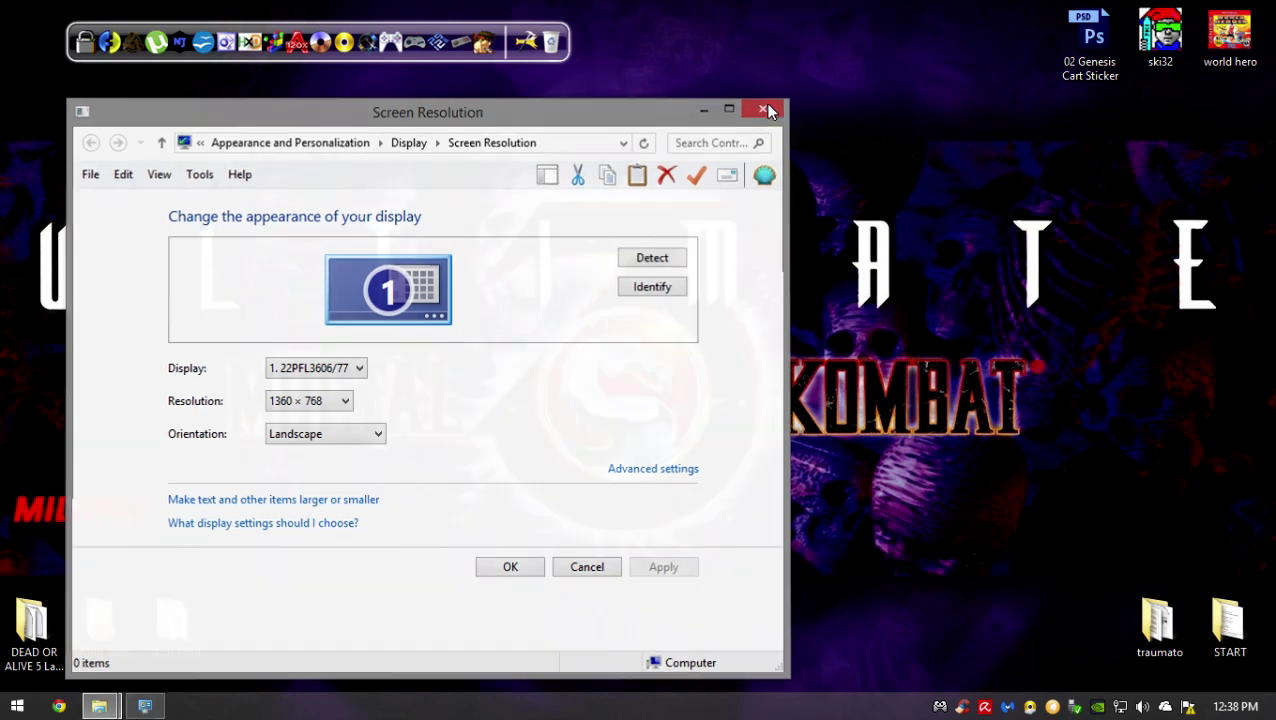
{"action": "left_click_drag", "start_coordinate": [930, 129], "coordinate": [490, 587]}
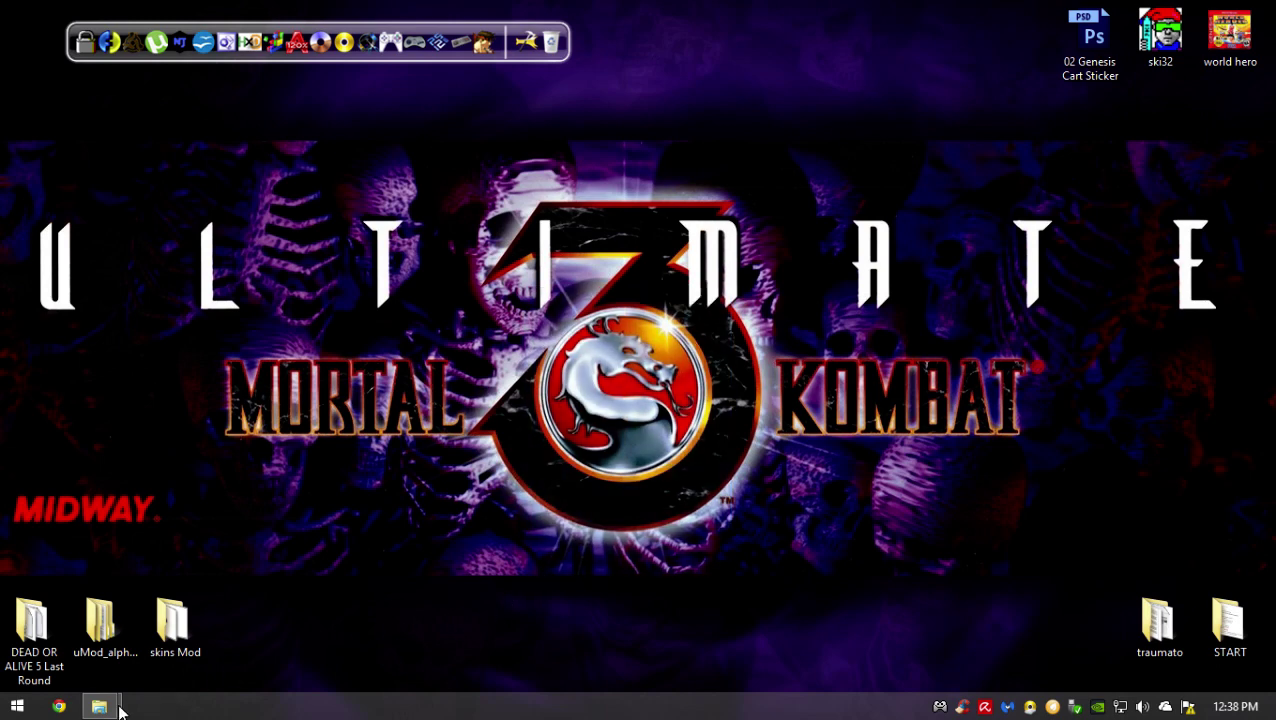
Copy the three files from the release's 1) fix fullscreen folder
{"action": "left_click_drag", "start_coordinate": [466, 134], "coordinate": [703, 559]}
{"action": "left_click_drag", "start_coordinate": [490, 574], "coordinate": [777, 239]}
{"action": "mouse_move", "coordinate": [99, 706]}
{"action": "left_click", "coordinate": [186, 575]}
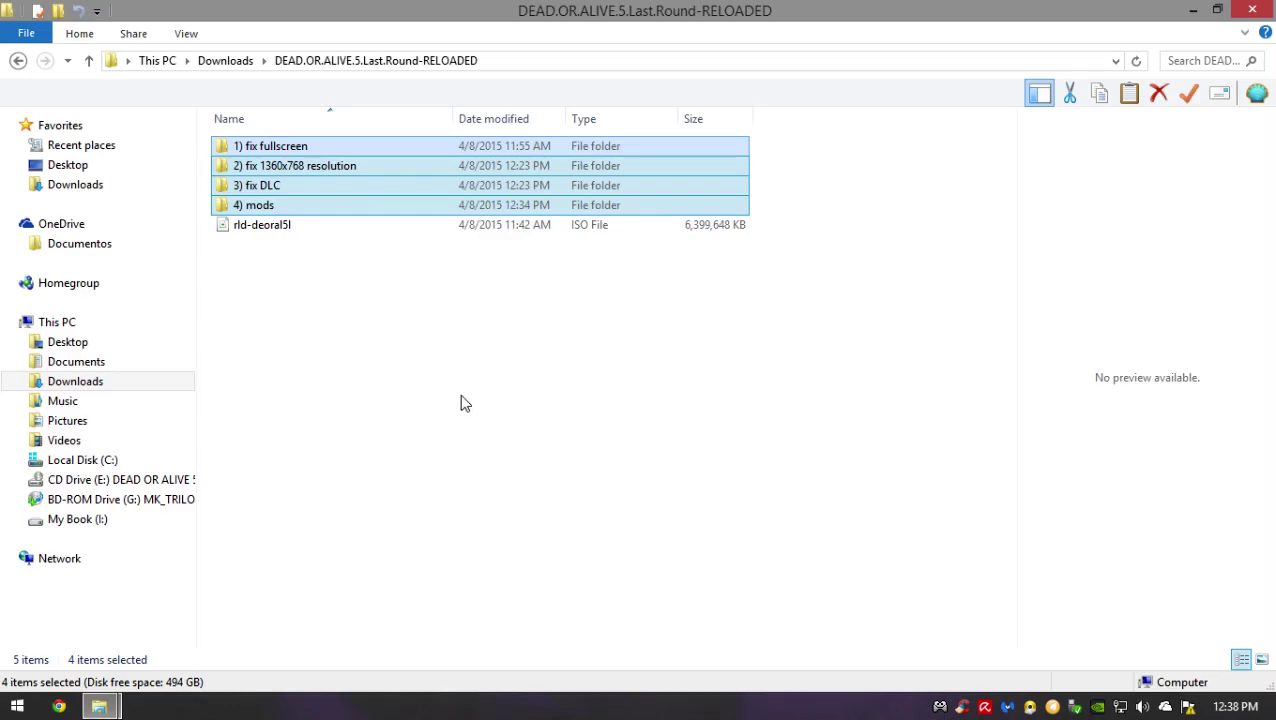
{"action": "left_click_drag", "start_coordinate": [785, 205], "coordinate": [252, 150]}
{"action": "left_click", "coordinate": [253, 152]}
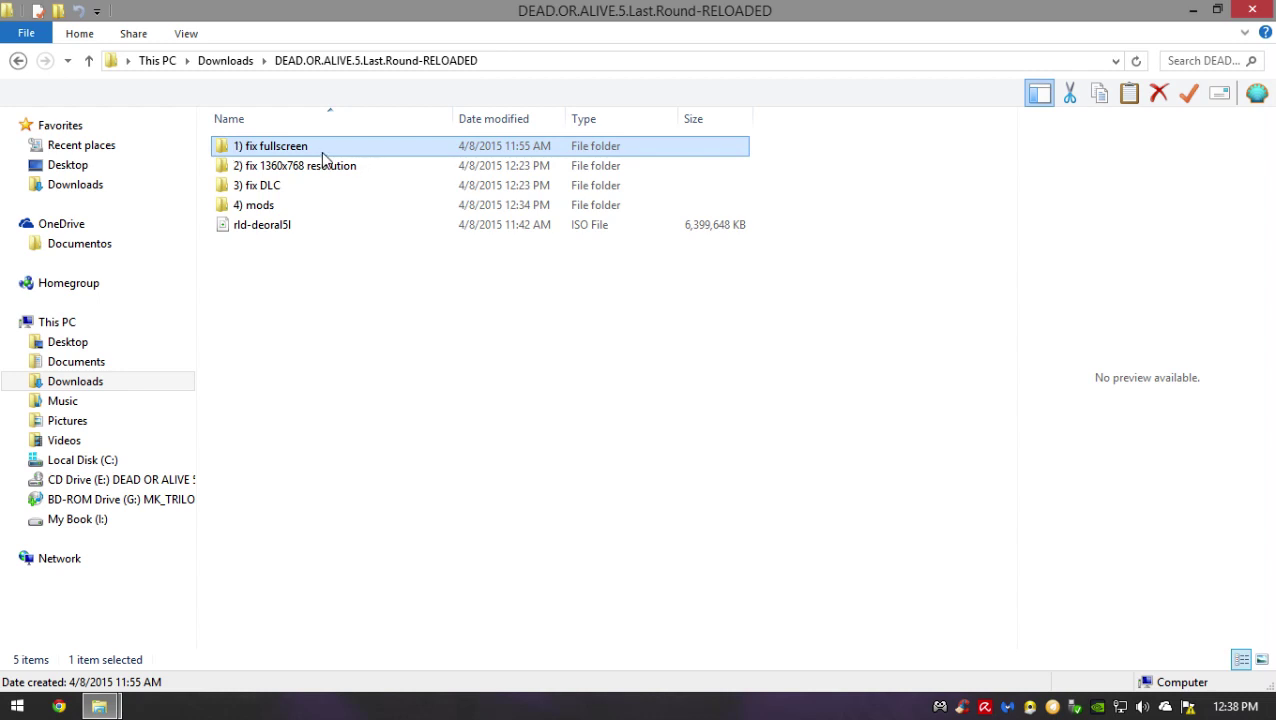
{"action": "double_click", "coordinate": [253, 152]}
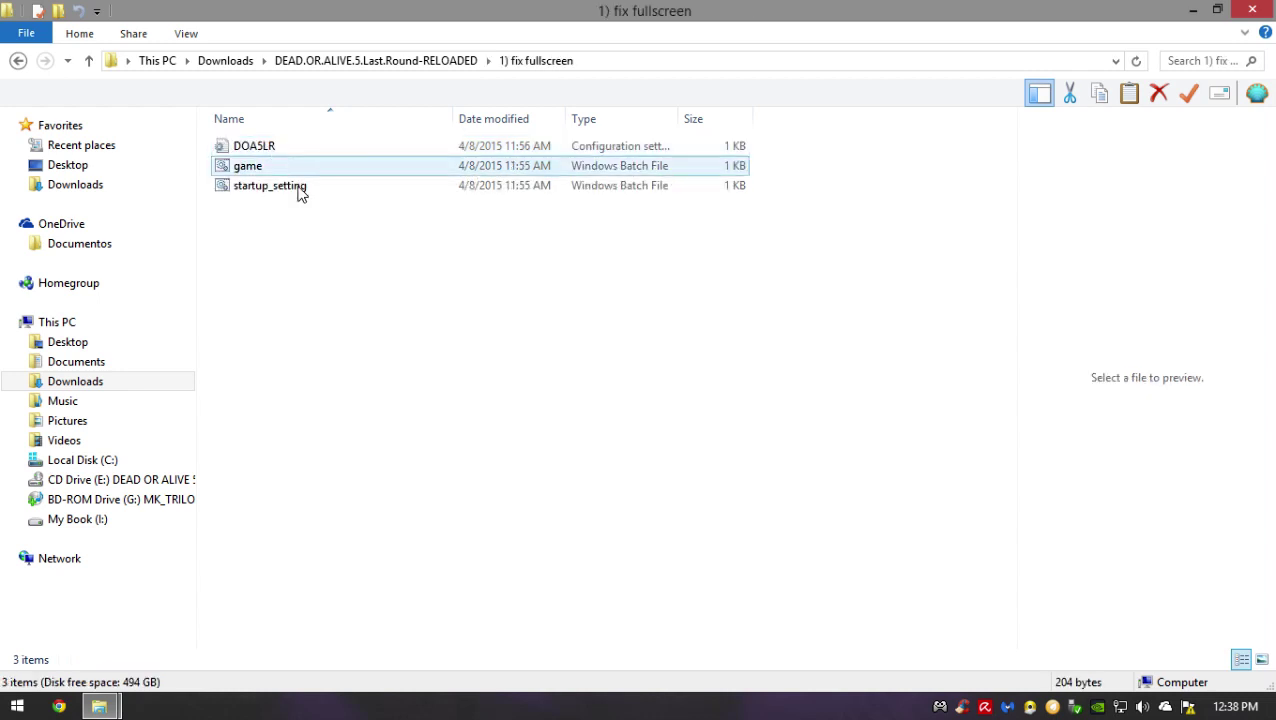
{"action": "left_click_drag", "start_coordinate": [746, 245], "coordinate": [322, 137]}
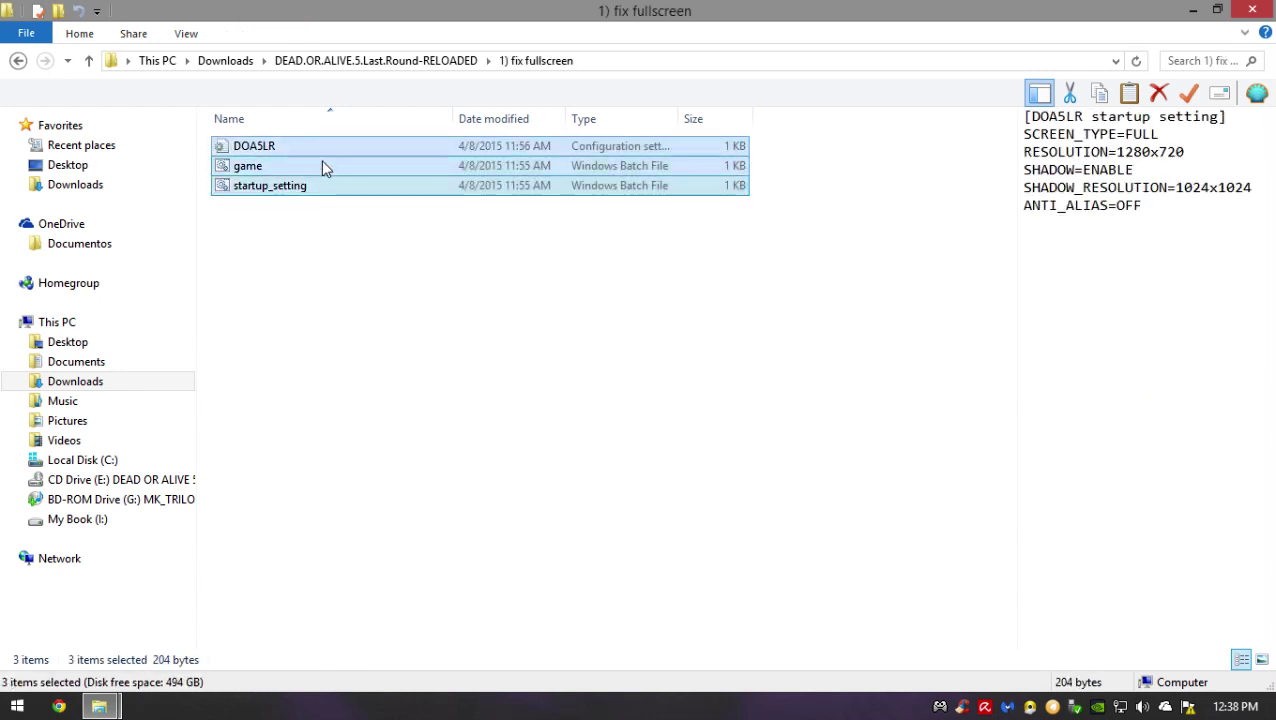
{"action": "right_click", "coordinate": [322, 163]}
{"action": "left_click", "coordinate": [415, 486]}
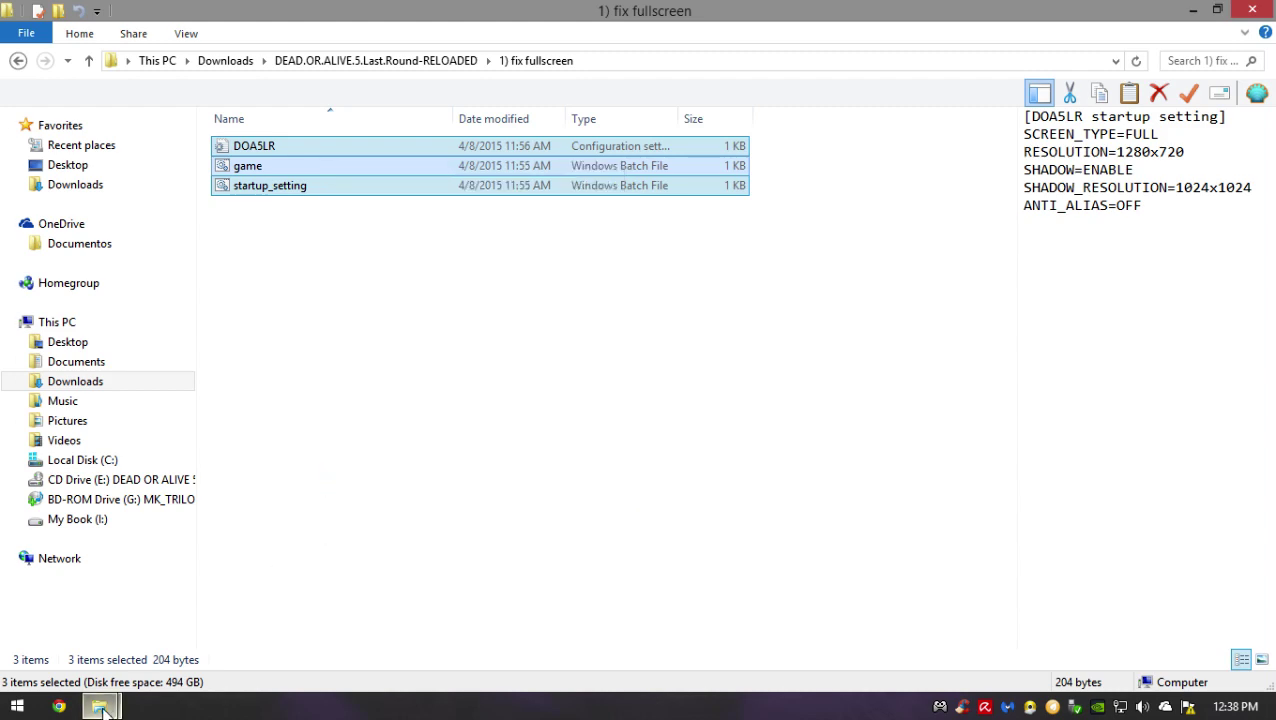
Open the DEAD OR ALIVE 5 Last Round game folder maximized
{"action": "left_click", "coordinate": [1190, 11]}
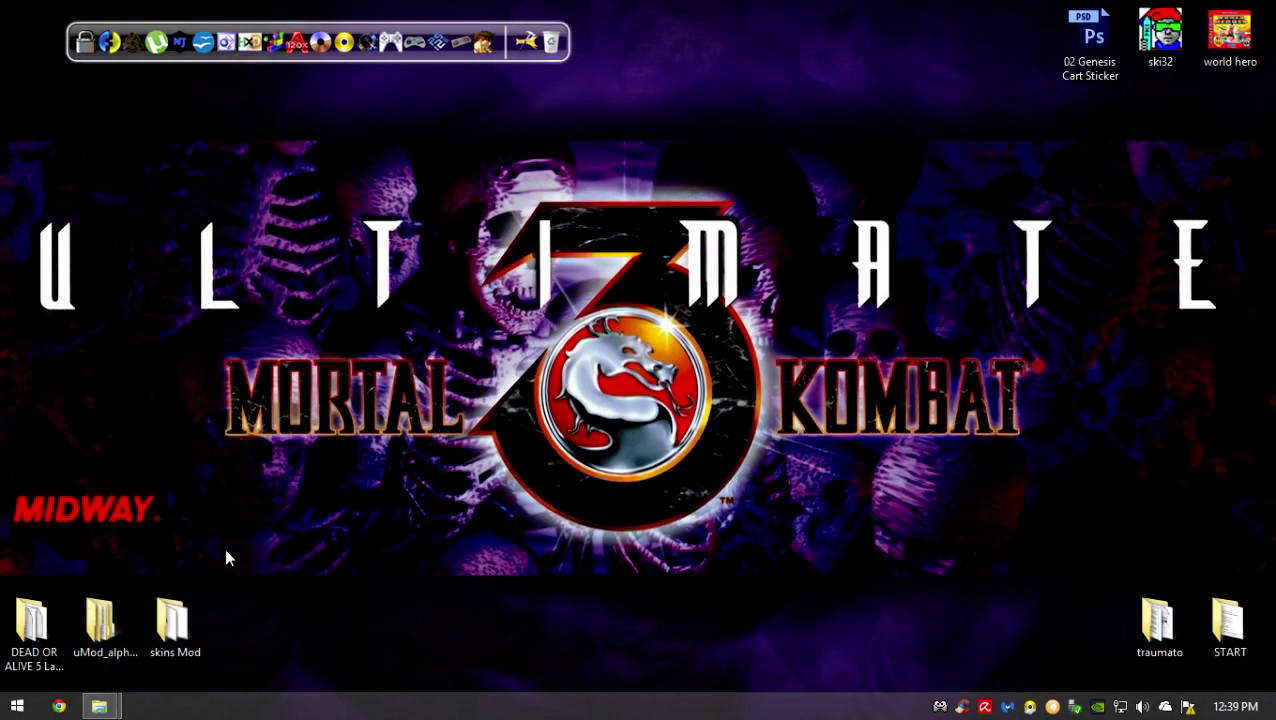
{"action": "double_click", "coordinate": [55, 630]}
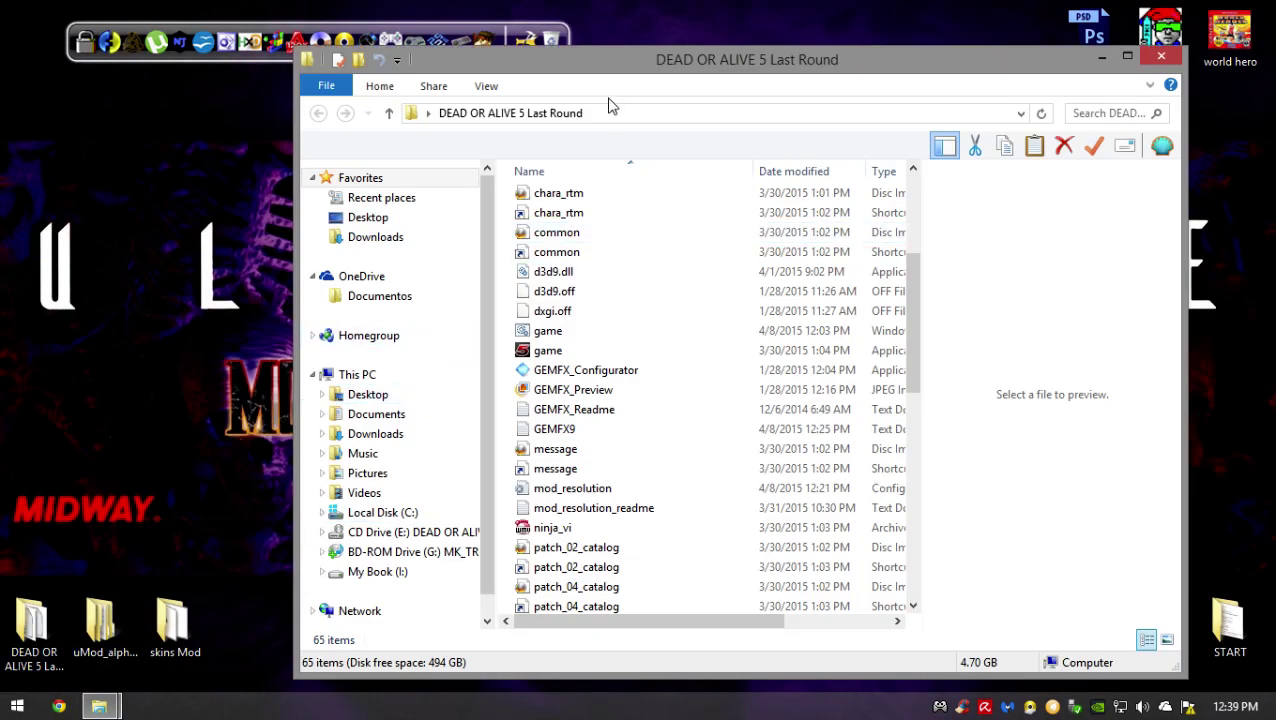
{"action": "double_click", "coordinate": [632, 72]}
{"action": "scroll", "coordinate": [430, 300], "scroll_direction": "up", "scroll_amount": 4}
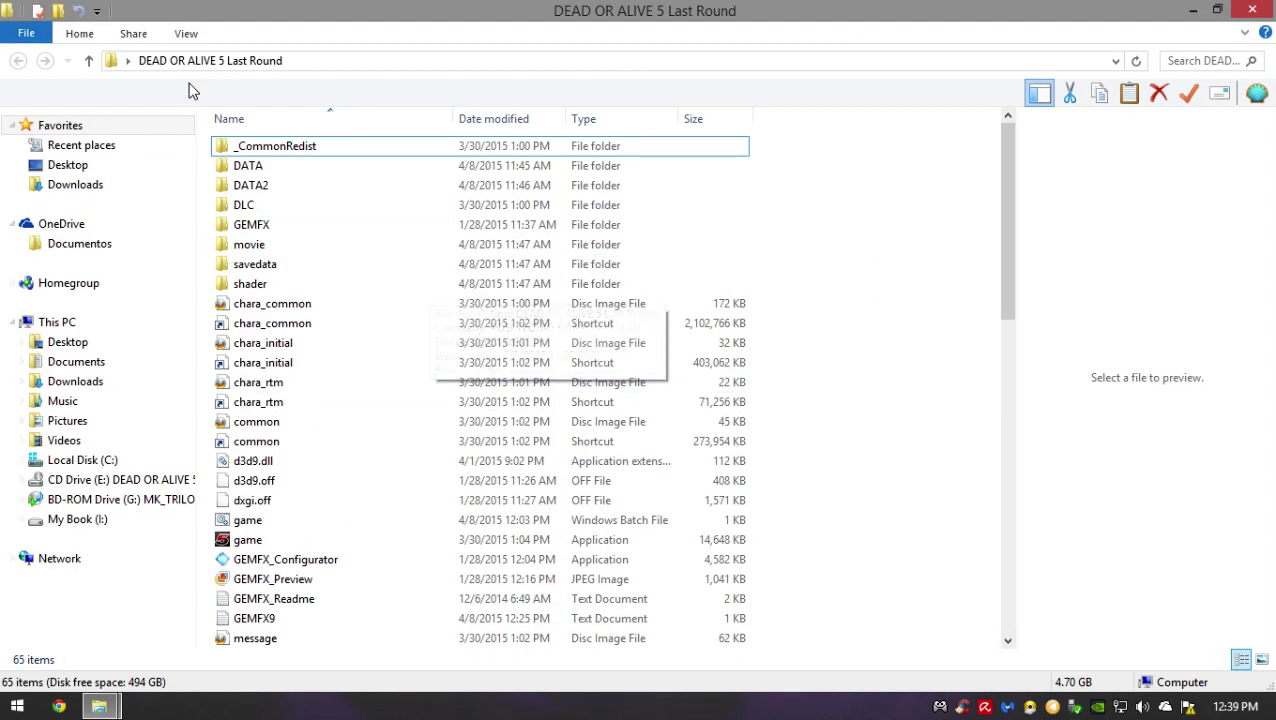
{"action": "right_click", "coordinate": [869, 254]}
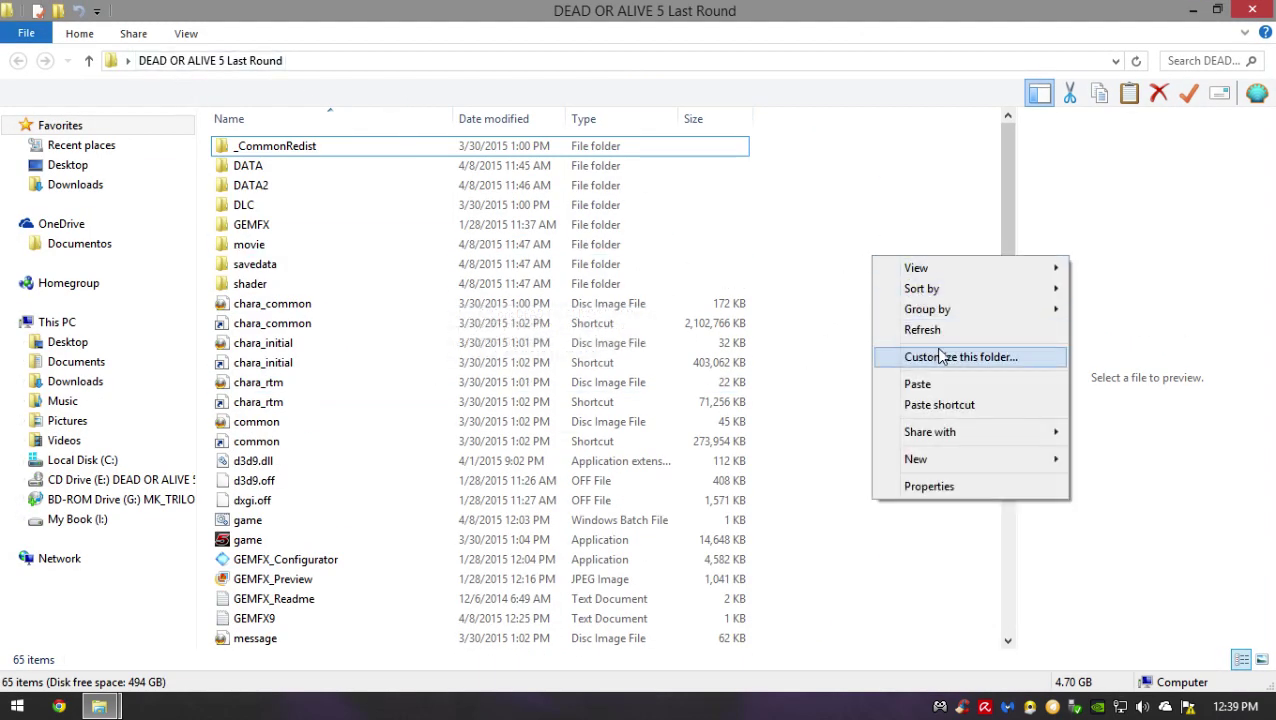
{"action": "left_click_drag", "start_coordinate": [1008, 172], "coordinate": [1020, 510]}
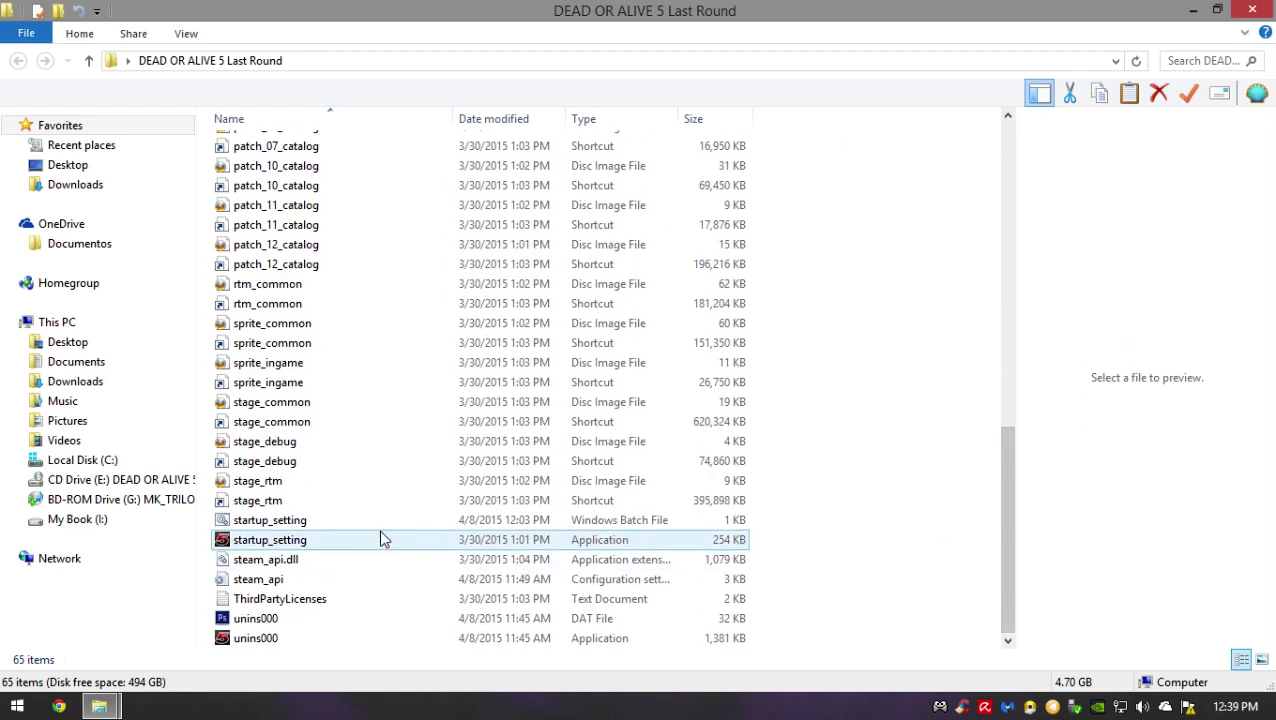
Preview the startup_setting and game batch scripts in the game folder
{"action": "left_click", "coordinate": [294, 526]}
{"action": "scroll", "coordinate": [441, 515], "scroll_direction": "up", "scroll_amount": 9}
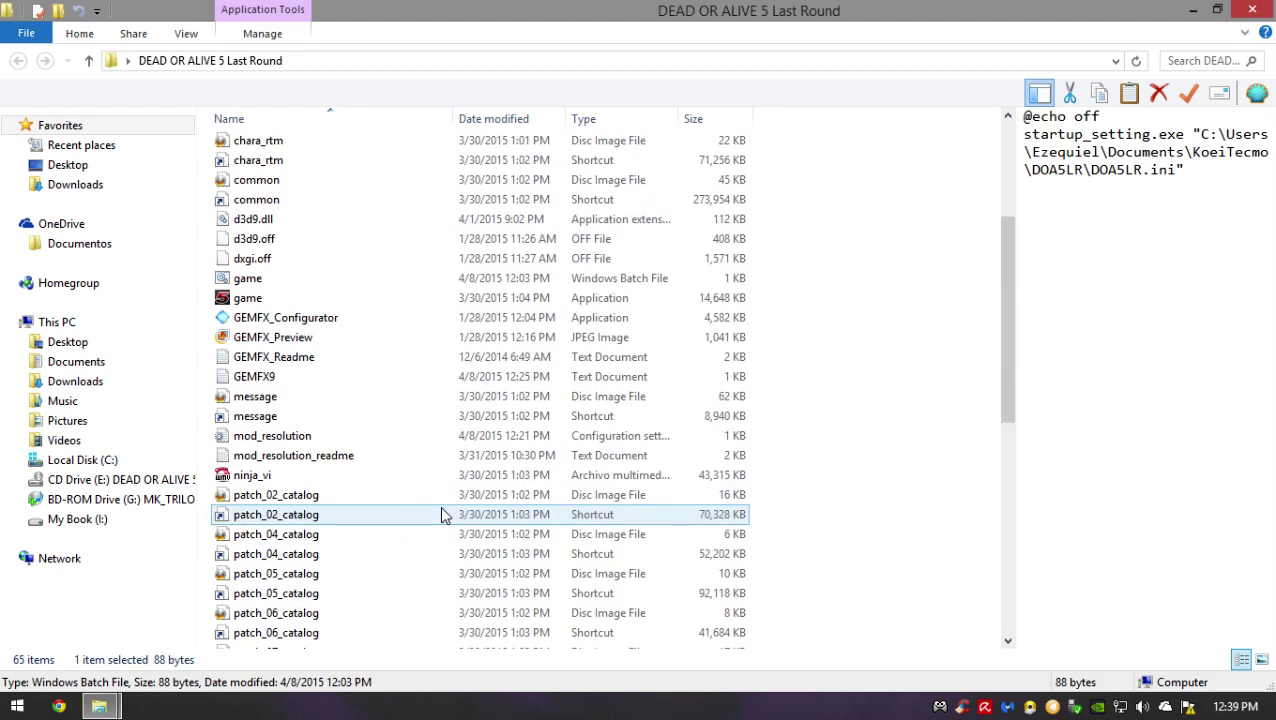
{"action": "scroll", "coordinate": [295, 416], "scroll_direction": "up", "scroll_amount": 1}
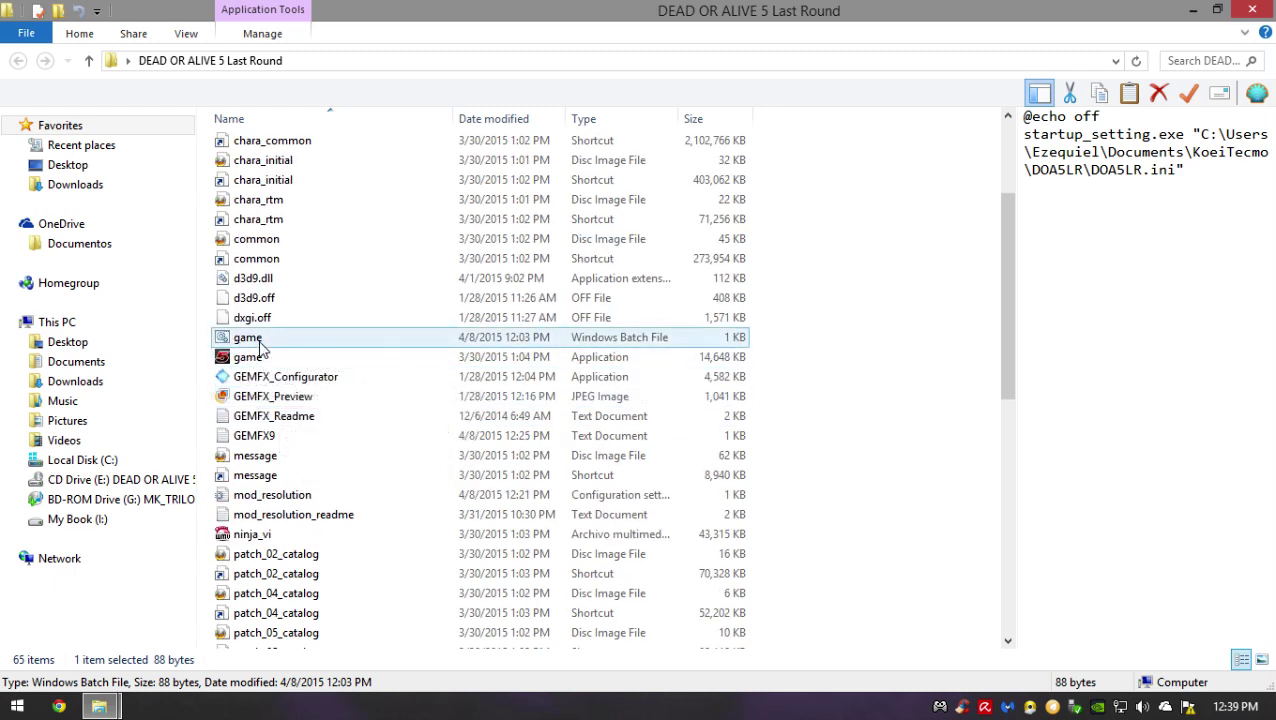
{"action": "left_click", "coordinate": [258, 340]}
{"action": "scroll", "coordinate": [390, 520], "scroll_direction": "down", "scroll_amount": 9}
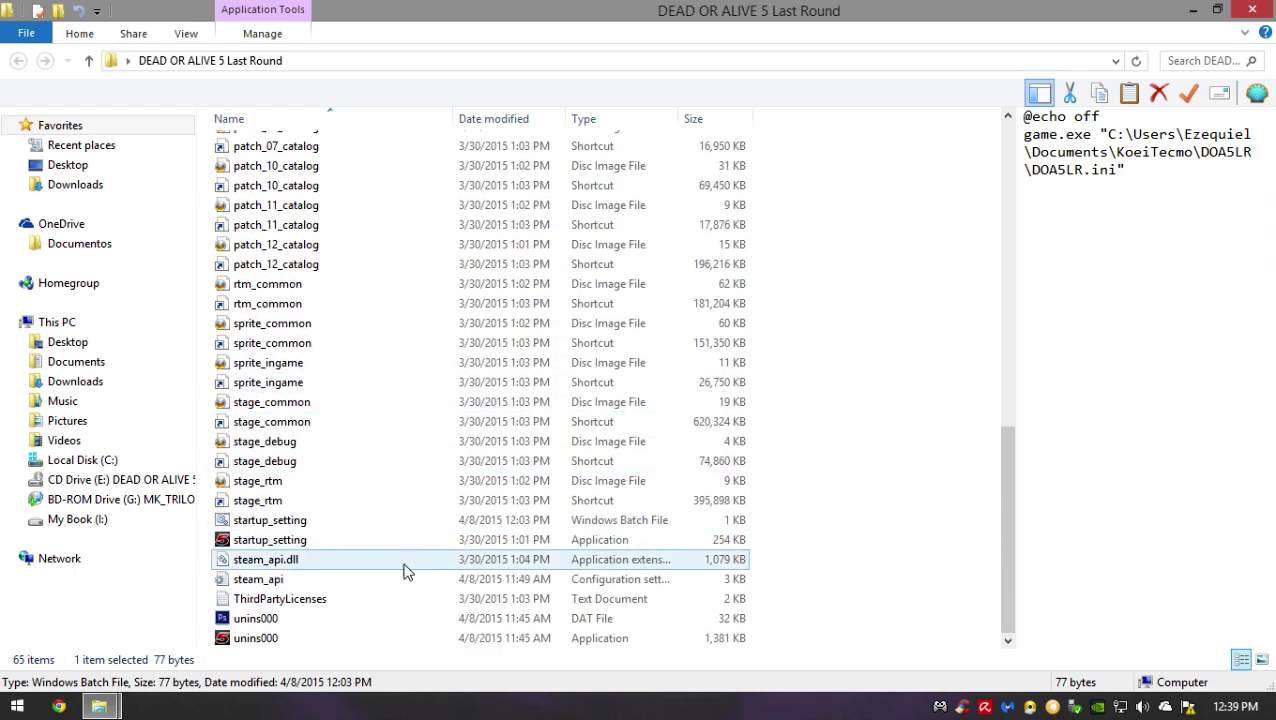
{"action": "double_click", "coordinate": [303, 527]}
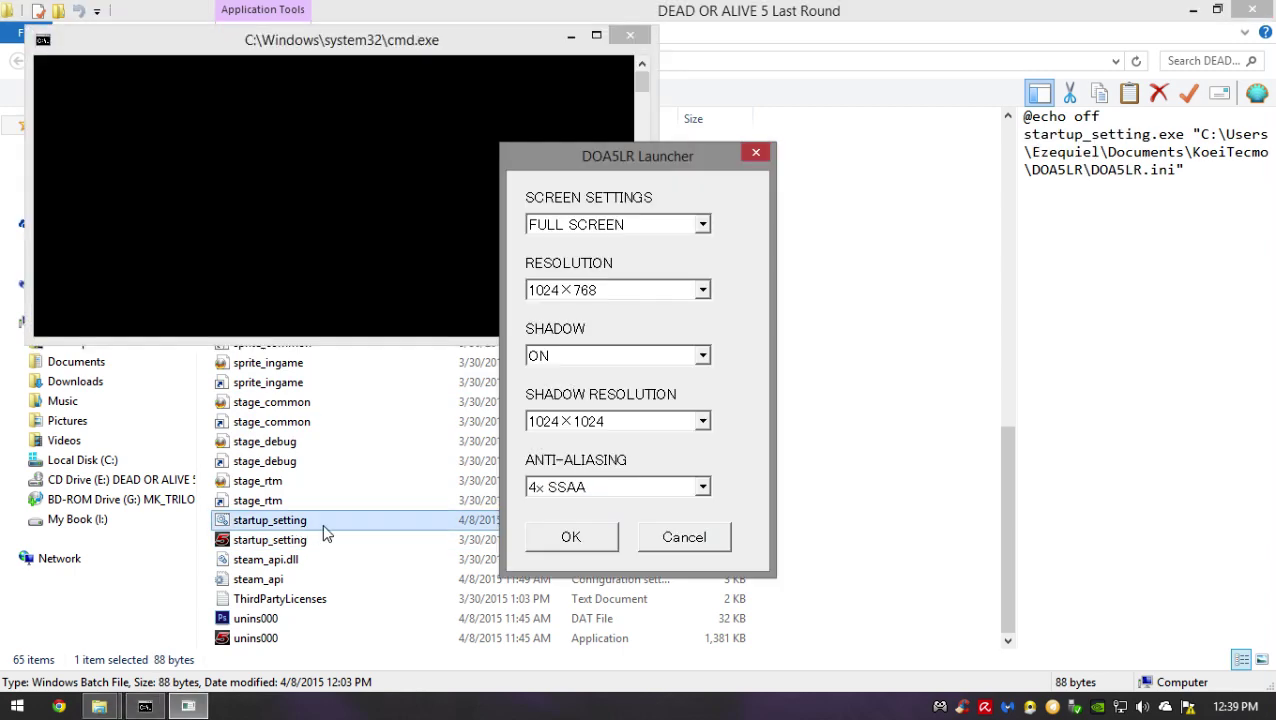
{"action": "left_click_drag", "start_coordinate": [600, 163], "coordinate": [578, 180]}
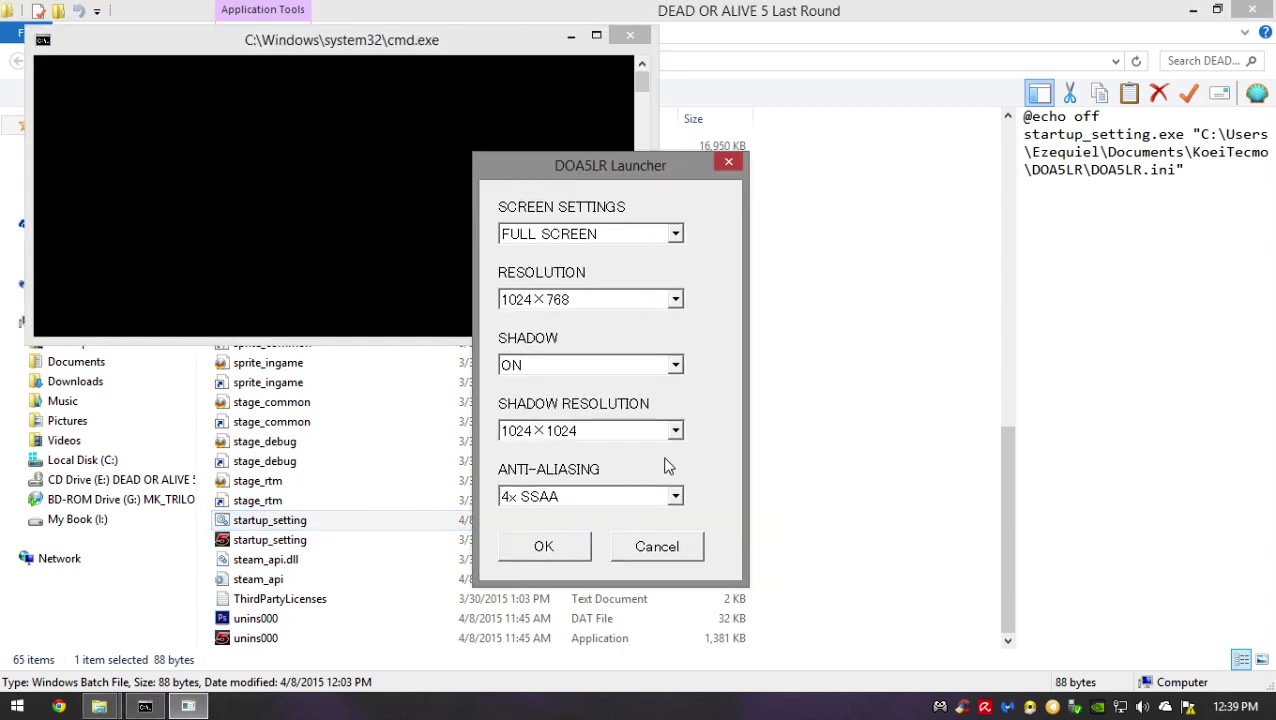
{"action": "left_click", "coordinate": [677, 237]}
{"action": "left_click", "coordinate": [679, 240]}
{"action": "left_click", "coordinate": [678, 240]}
{"action": "left_click", "coordinate": [650, 254]}
{"action": "left_click", "coordinate": [674, 236]}
{"action": "left_click", "coordinate": [650, 265]}
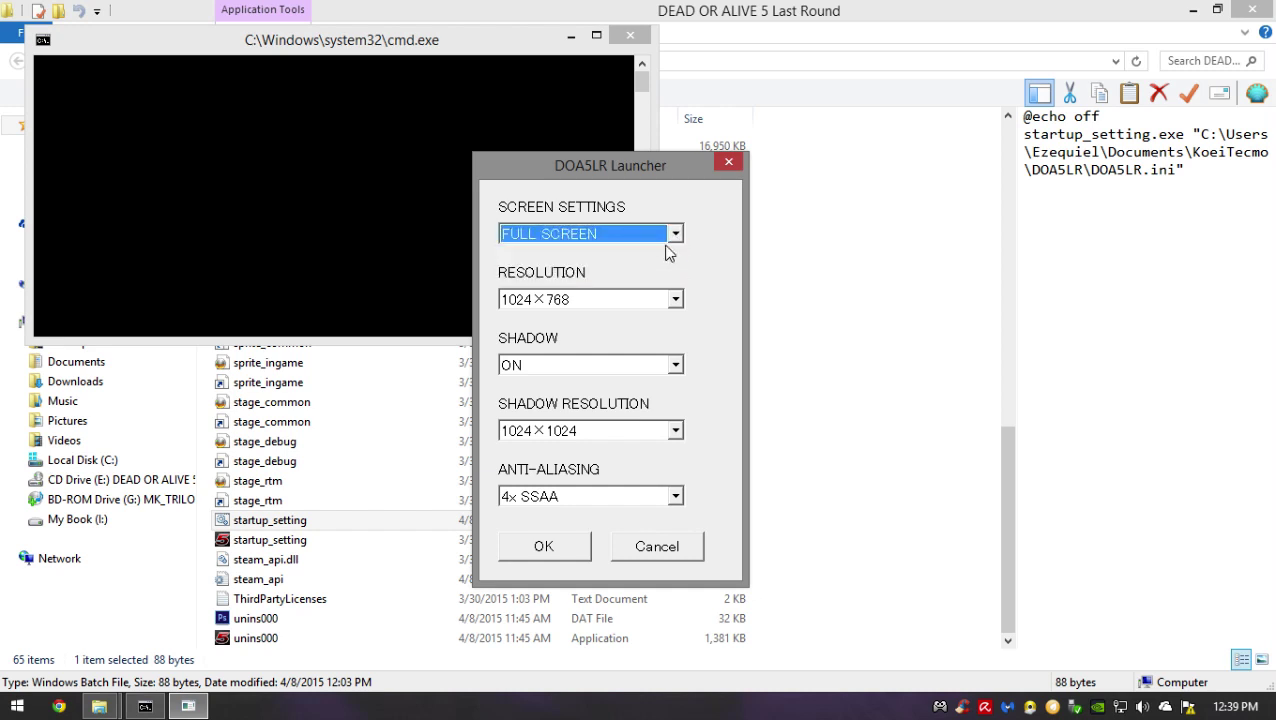
{"action": "left_click", "coordinate": [675, 302]}
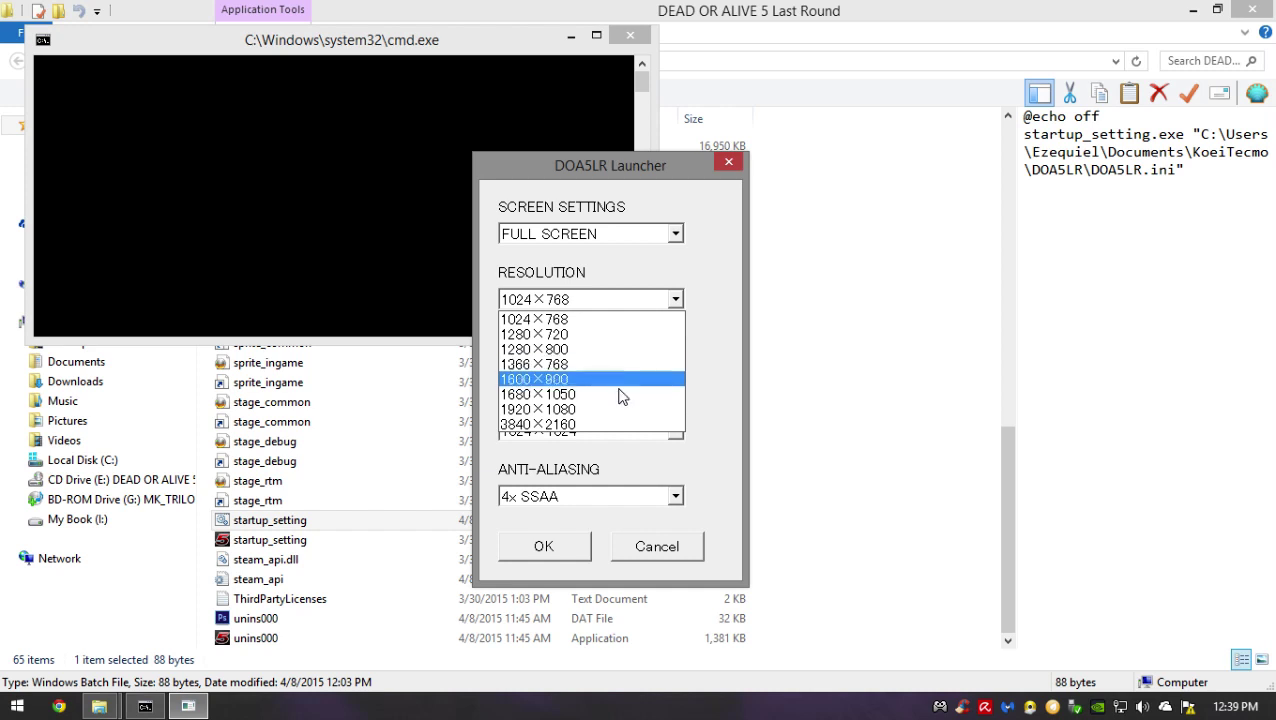
{"action": "left_click", "coordinate": [697, 412]}
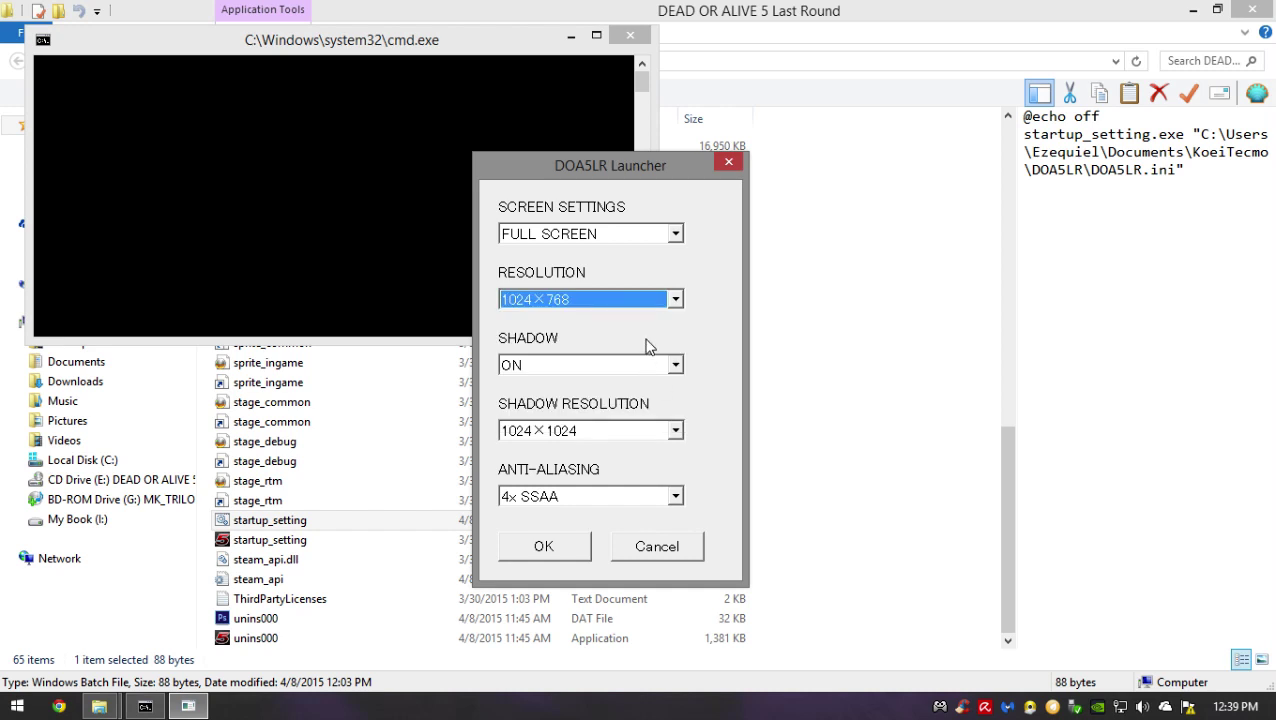
{"action": "left_click", "coordinate": [546, 431]}
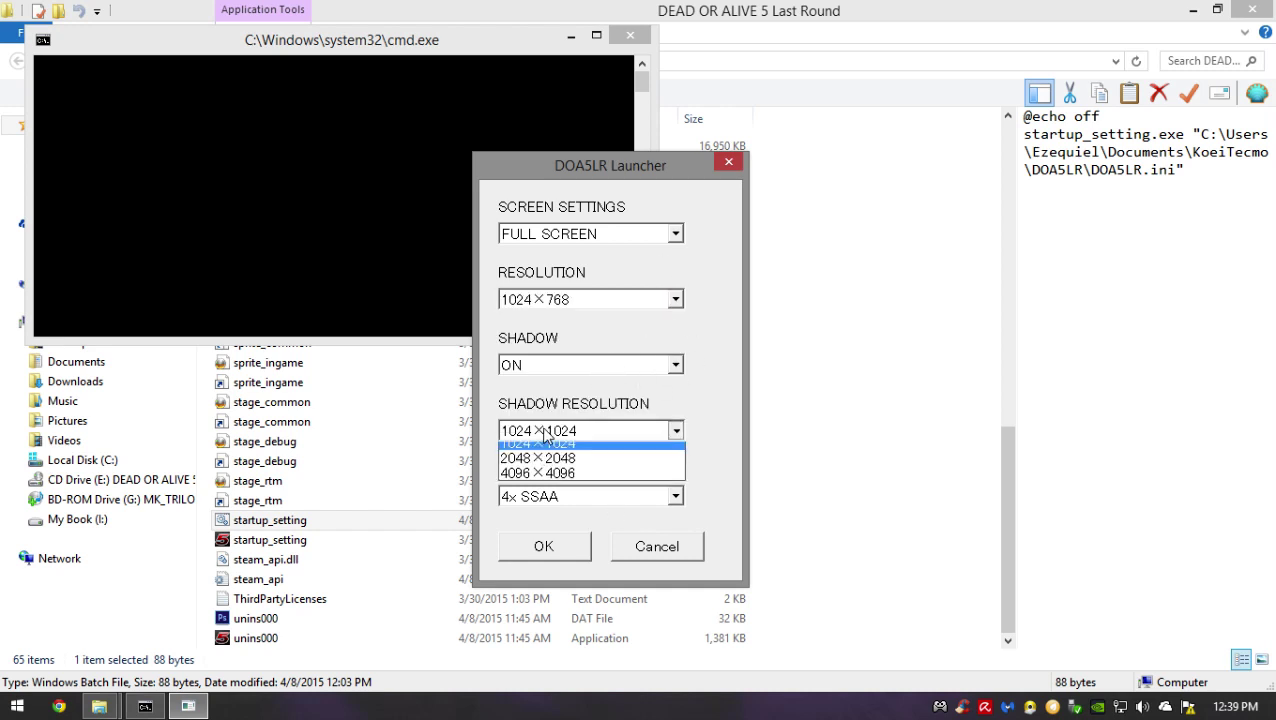
{"action": "left_click", "coordinate": [558, 432]}
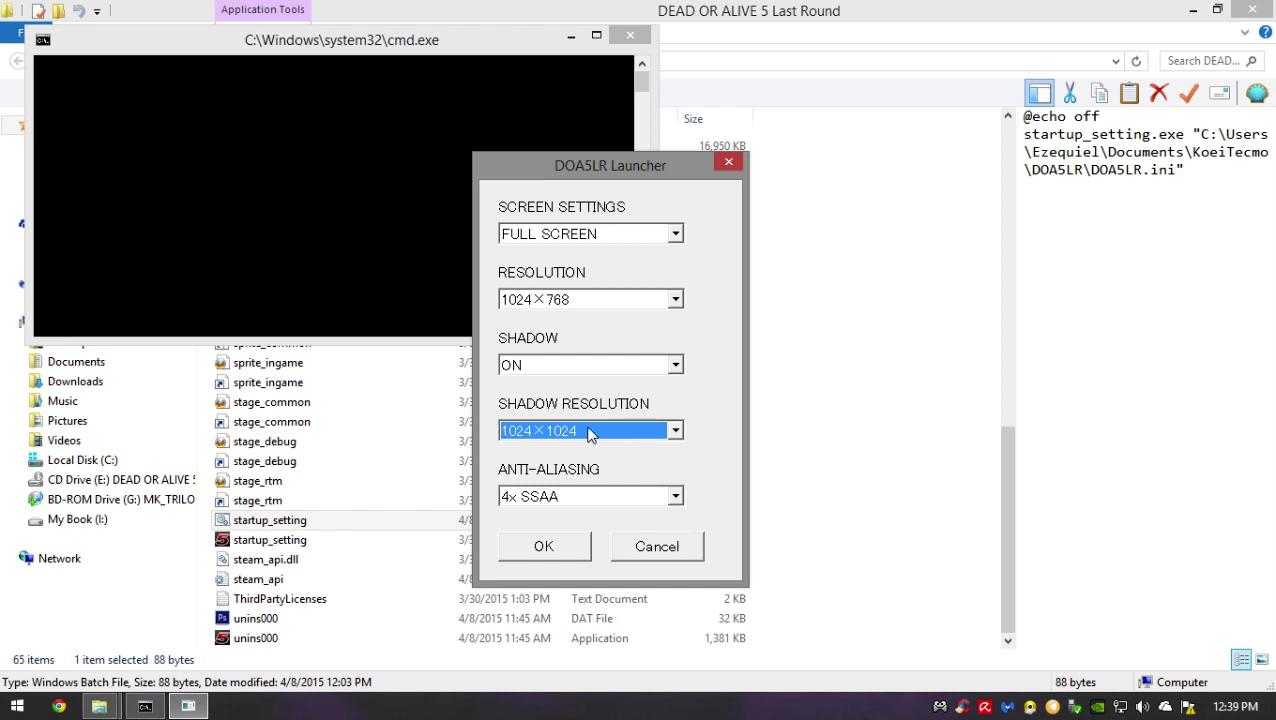
{"action": "left_click", "coordinate": [559, 306]}
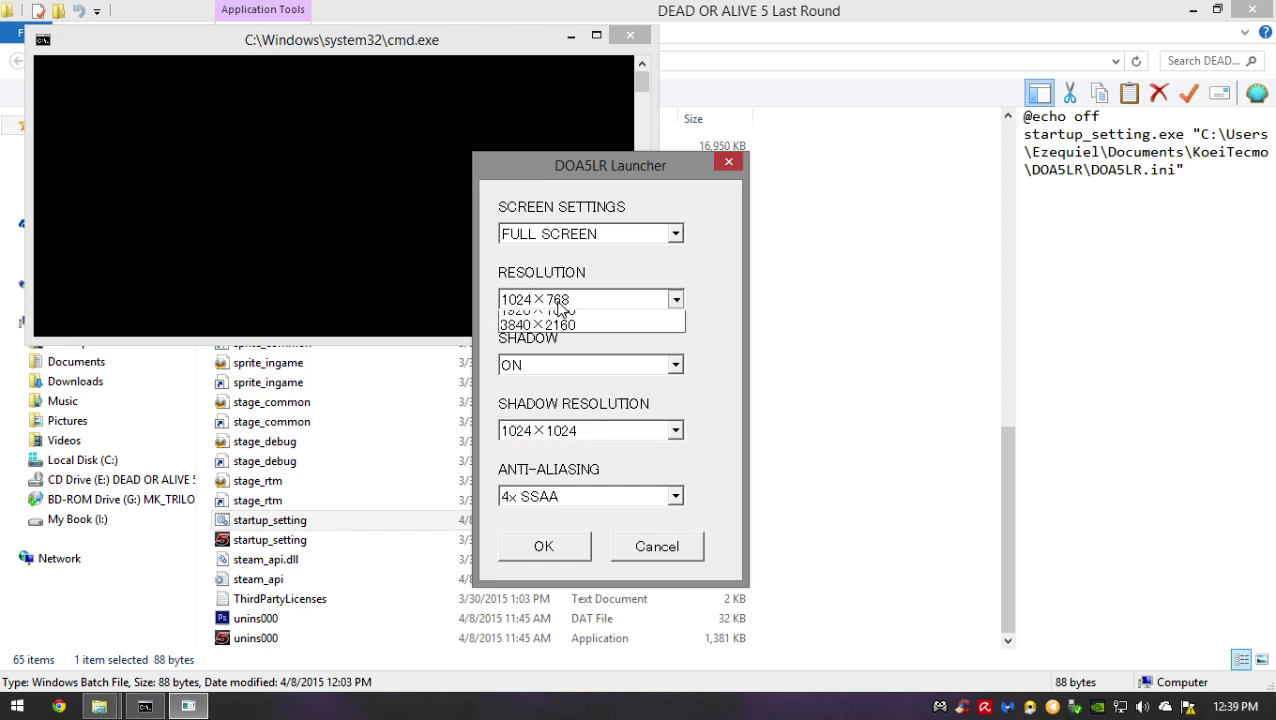
{"action": "left_click", "coordinate": [561, 316]}
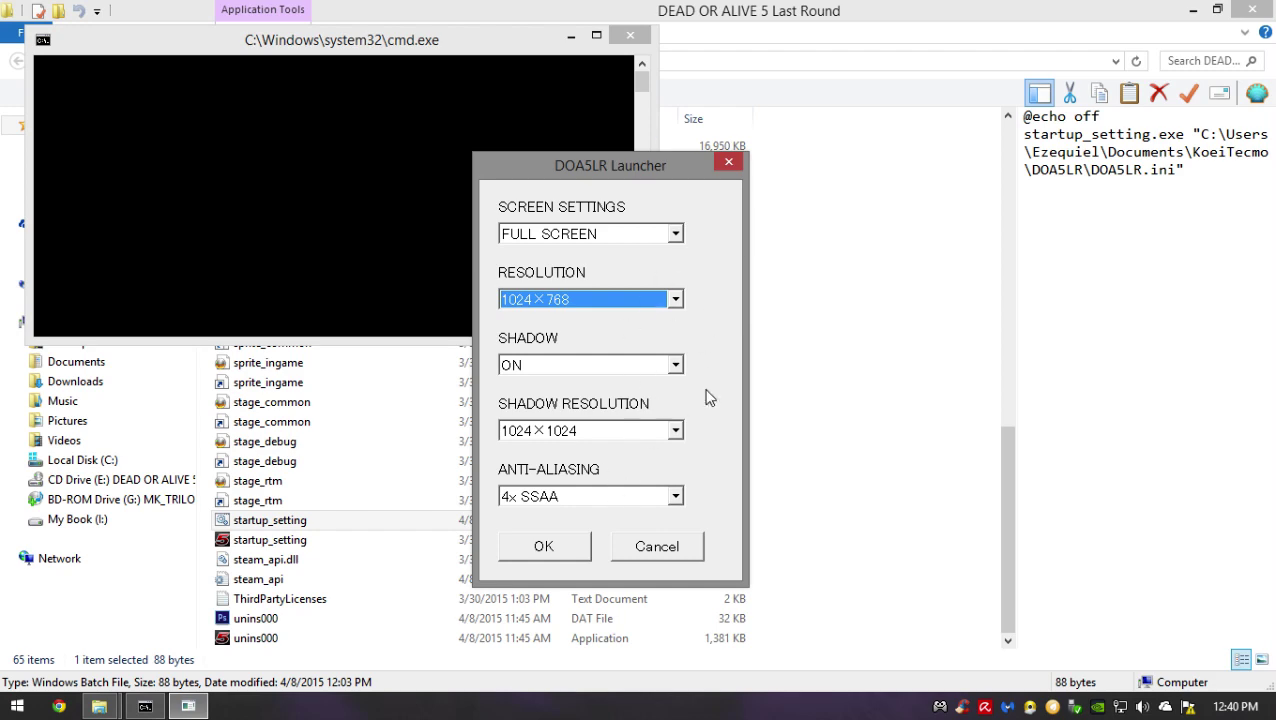
{"action": "left_click", "coordinate": [656, 547]}
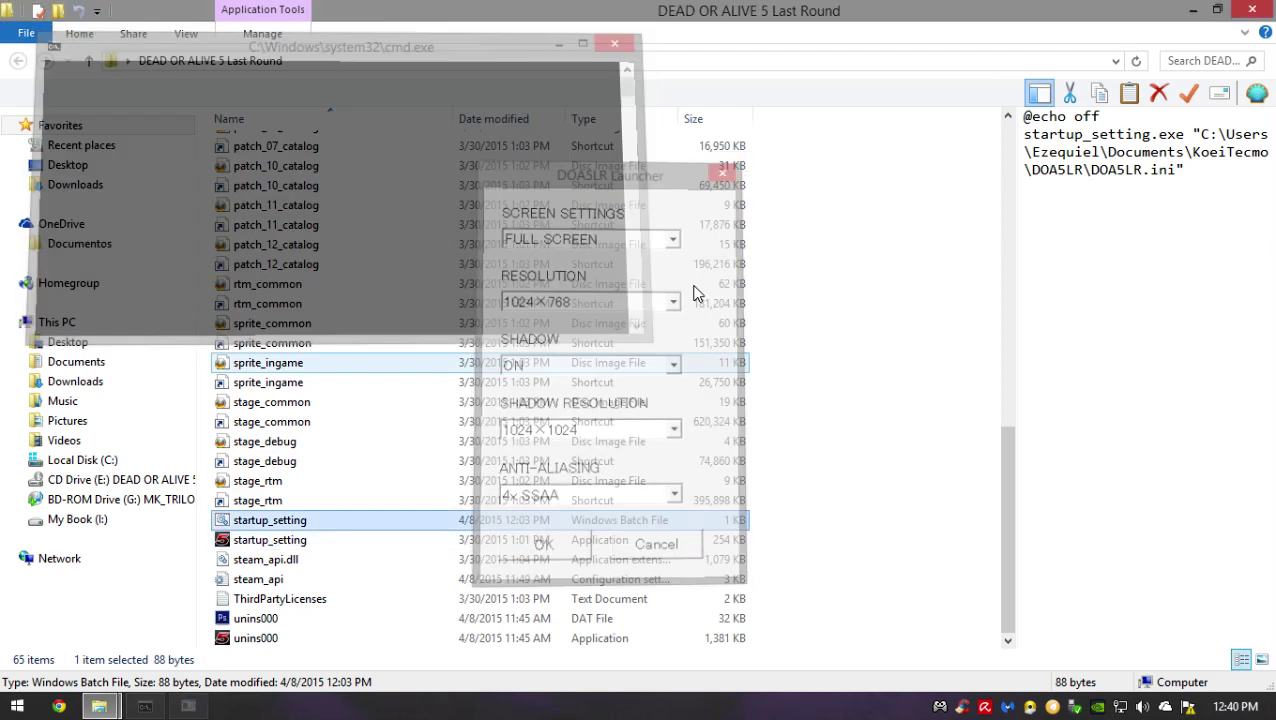
Preview game.bat launching game.exe with DOA5LR.ini, then minimize the game folder window
{"action": "scroll", "coordinate": [562, 360], "scroll_direction": "up", "scroll_amount": 5}
{"action": "scroll", "coordinate": [547, 396], "scroll_direction": "up", "scroll_amount": 4}
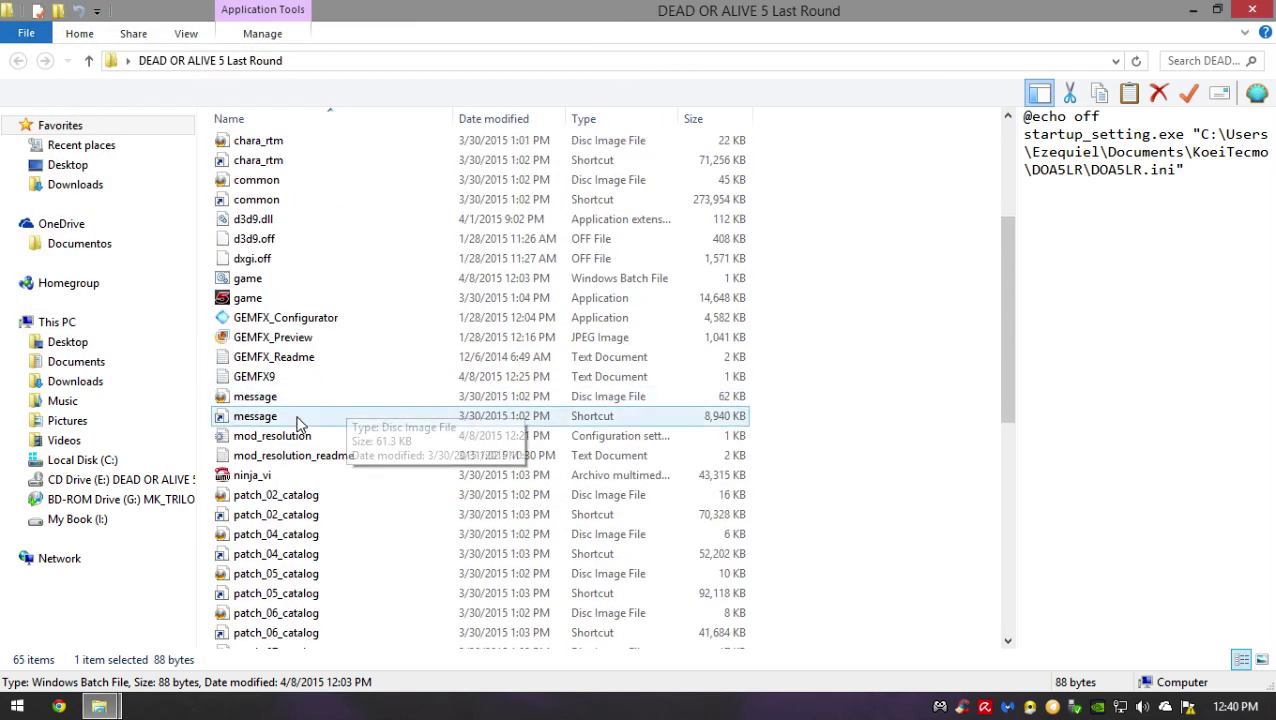
{"action": "scroll", "coordinate": [340, 328], "scroll_direction": "up", "scroll_amount": 1}
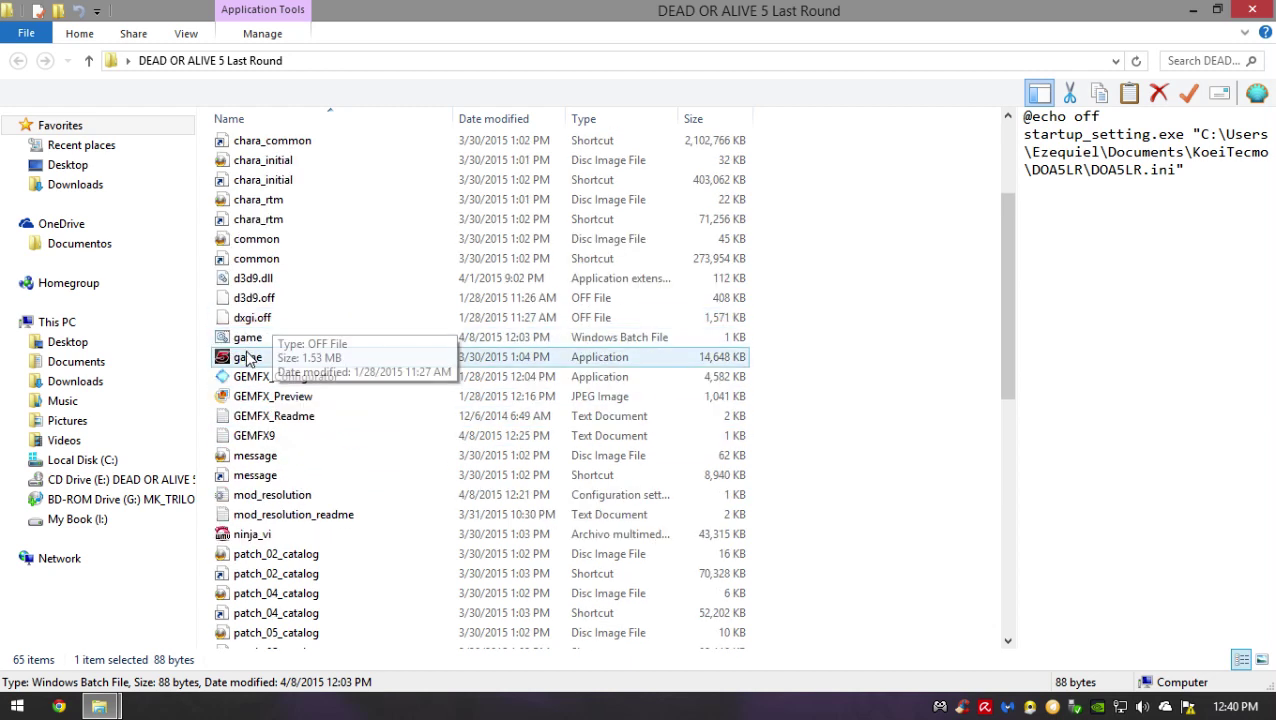
{"action": "left_click", "coordinate": [342, 340]}
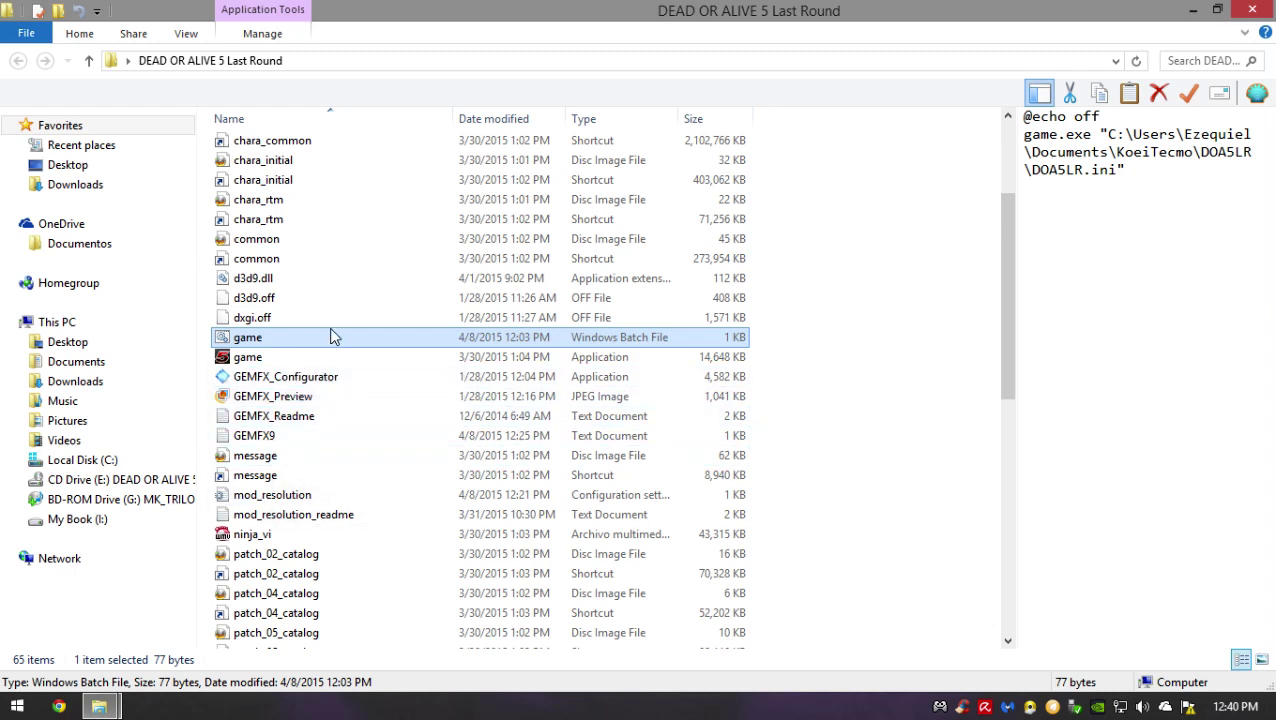
{"action": "left_click", "coordinate": [1193, 10]}
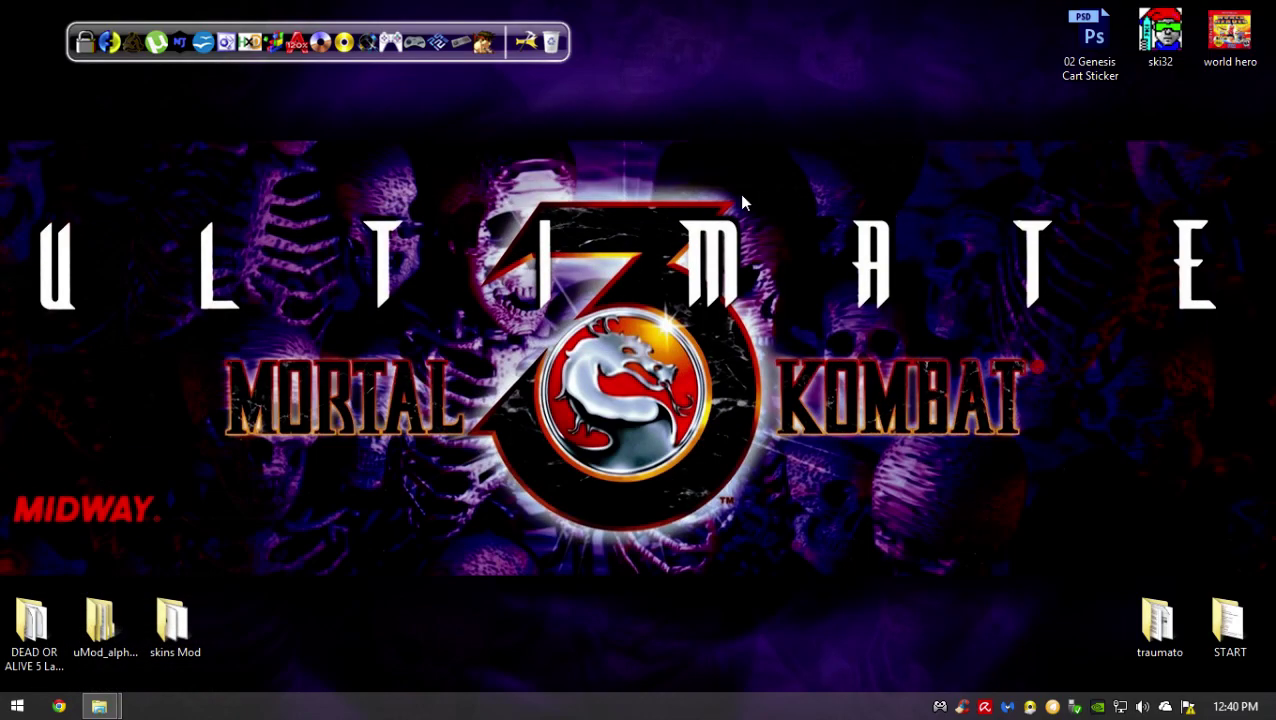
Recheck the 1360 × 768 screen resolution, then restore the 1) fix fullscreen window
{"action": "right_click", "coordinate": [736, 97]}
{"action": "left_click", "coordinate": [787, 304]}
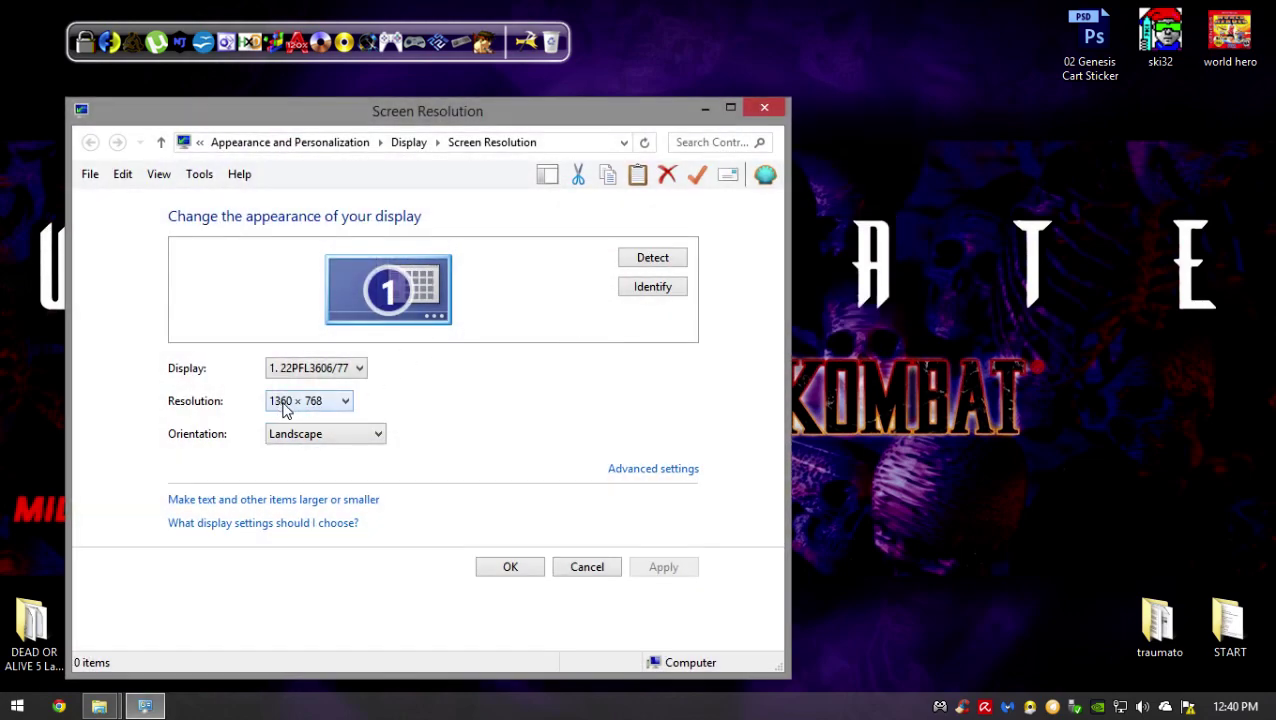
{"action": "left_click", "coordinate": [760, 108]}
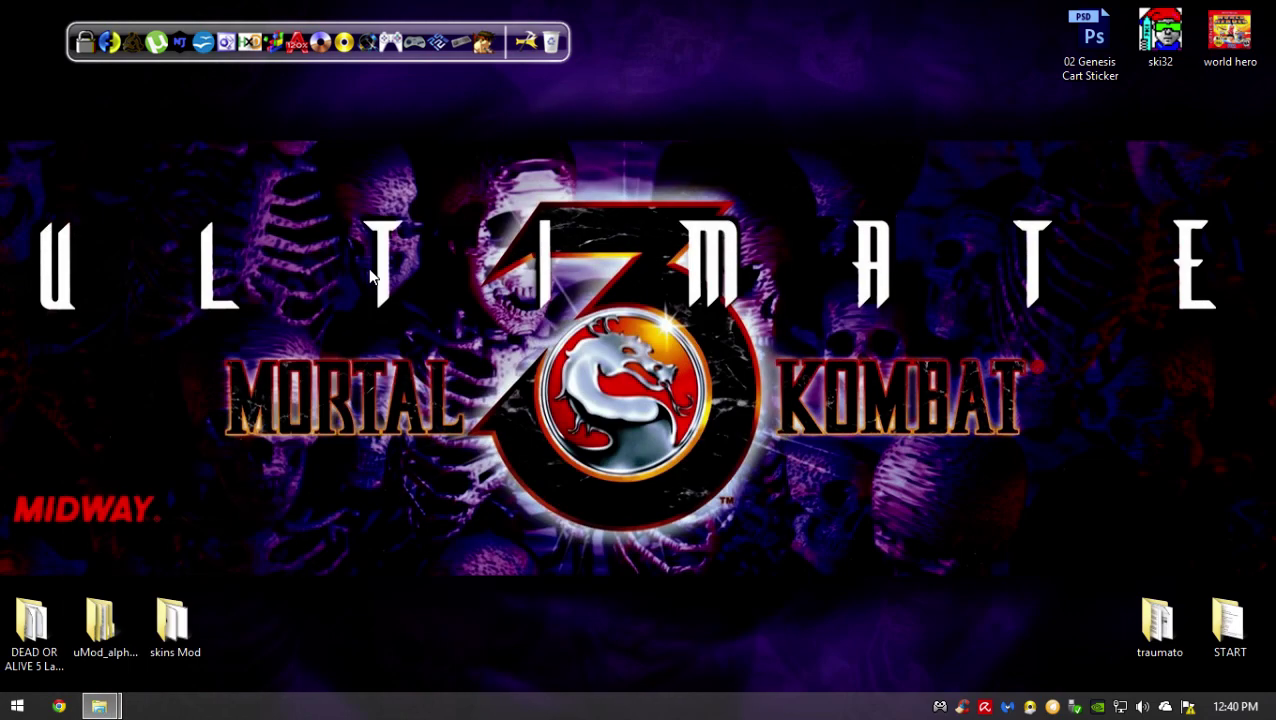
{"action": "mouse_move", "coordinate": [99, 704]}
{"action": "left_click", "coordinate": [120, 612]}
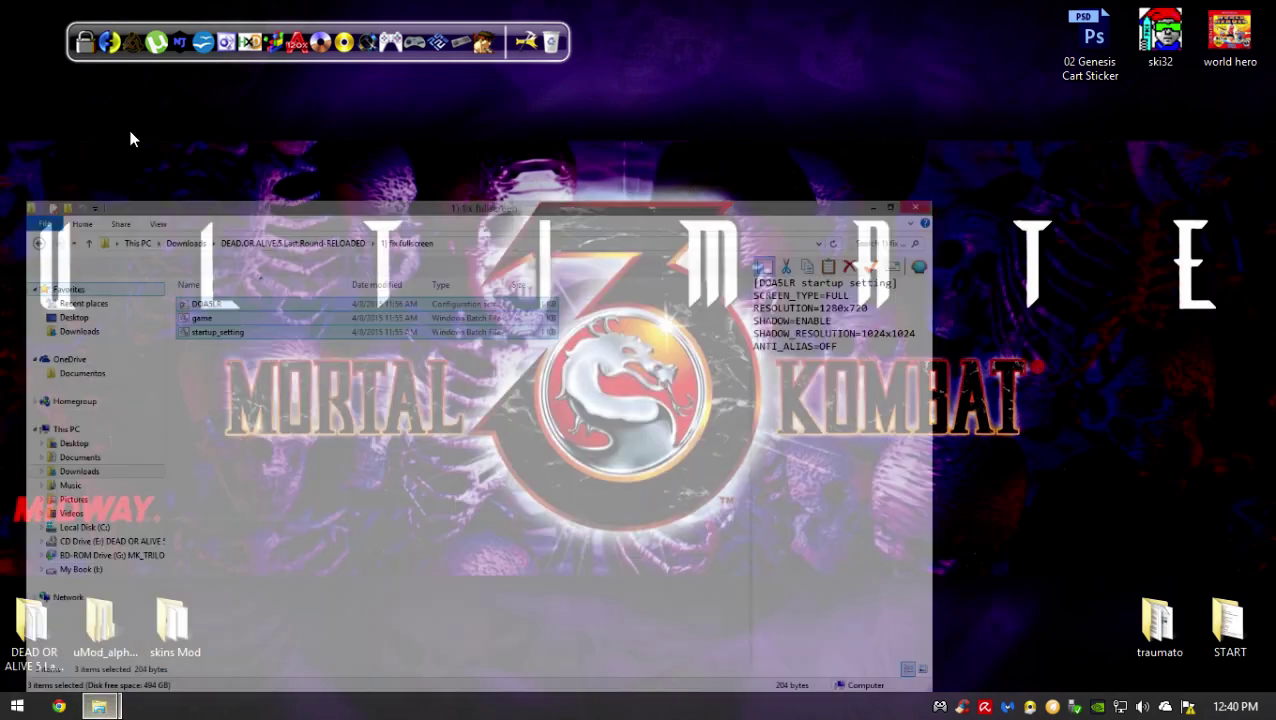
Copy the three files from the 2) fix 1360x768 resolution folder
{"action": "left_click", "coordinate": [17, 60]}
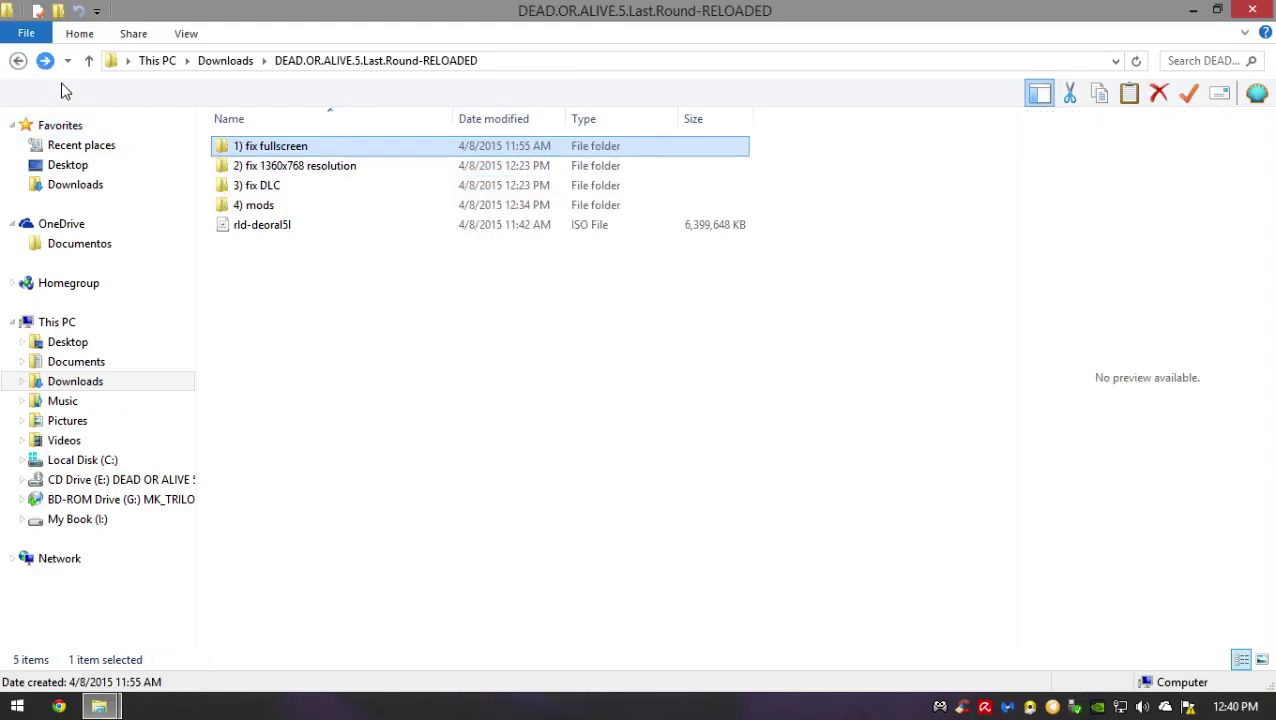
{"action": "left_click", "coordinate": [316, 168]}
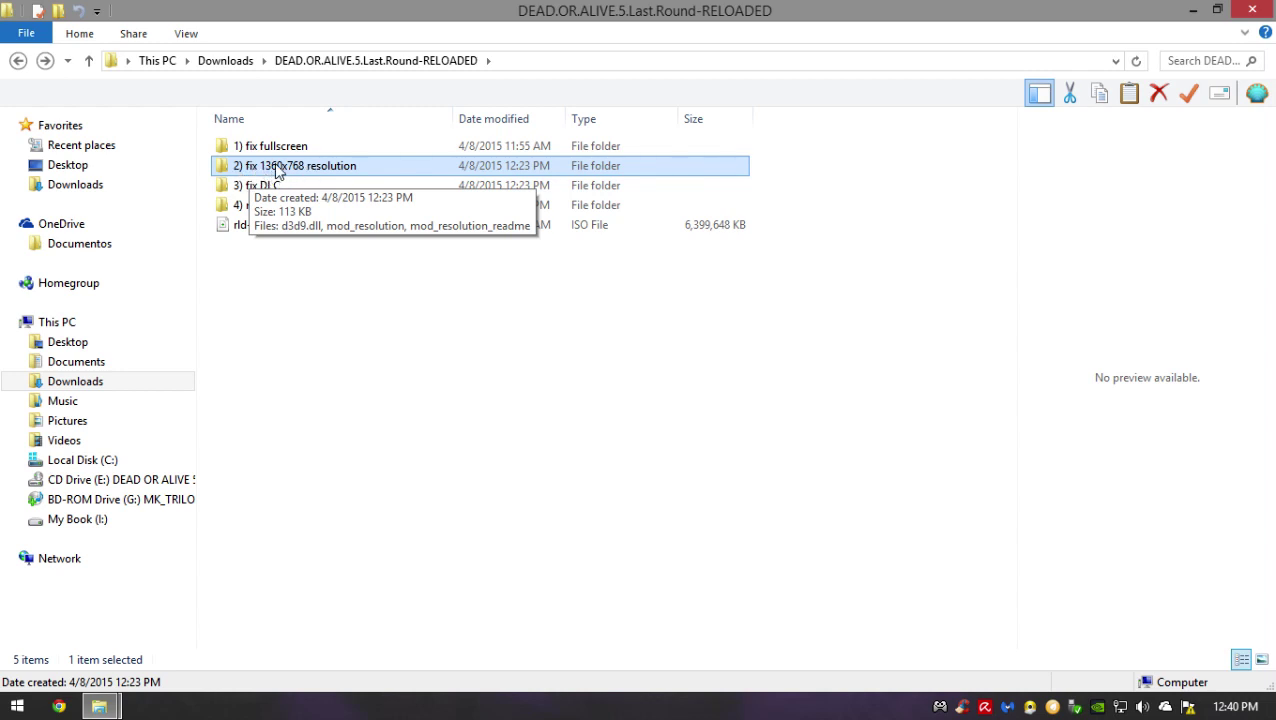
{"action": "double_click", "coordinate": [331, 172]}
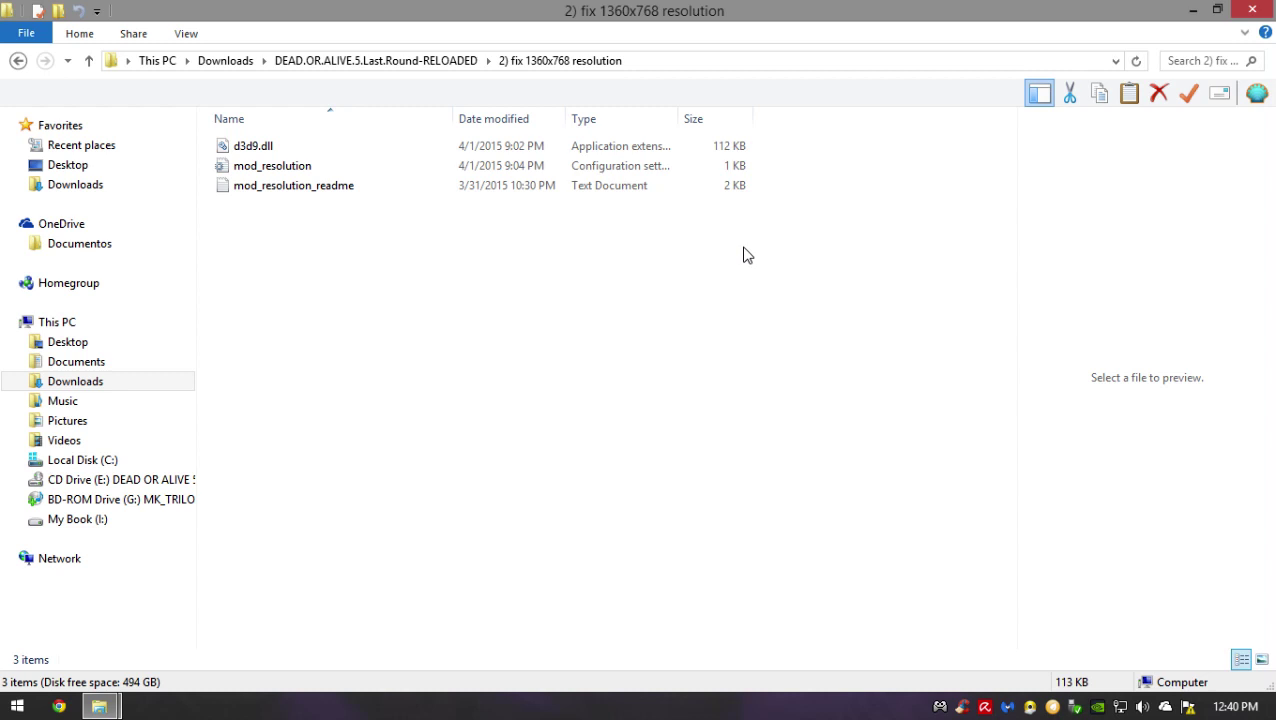
{"action": "left_click_drag", "start_coordinate": [660, 255], "coordinate": [378, 160]}
{"action": "right_click", "coordinate": [378, 160]}
{"action": "left_click", "coordinate": [482, 432]}
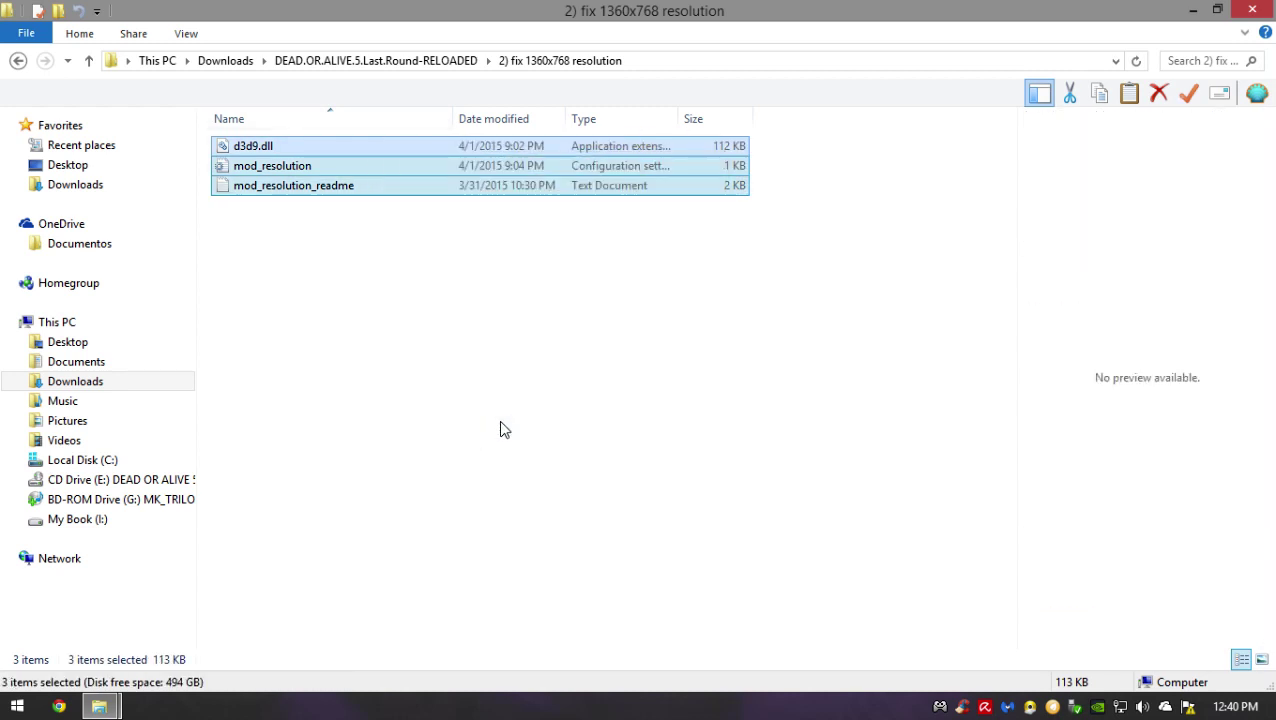
In the DEAD OR ALIVE 5 Last Round folder, open the mod_resolution settings file
{"action": "left_click", "coordinate": [1193, 10]}
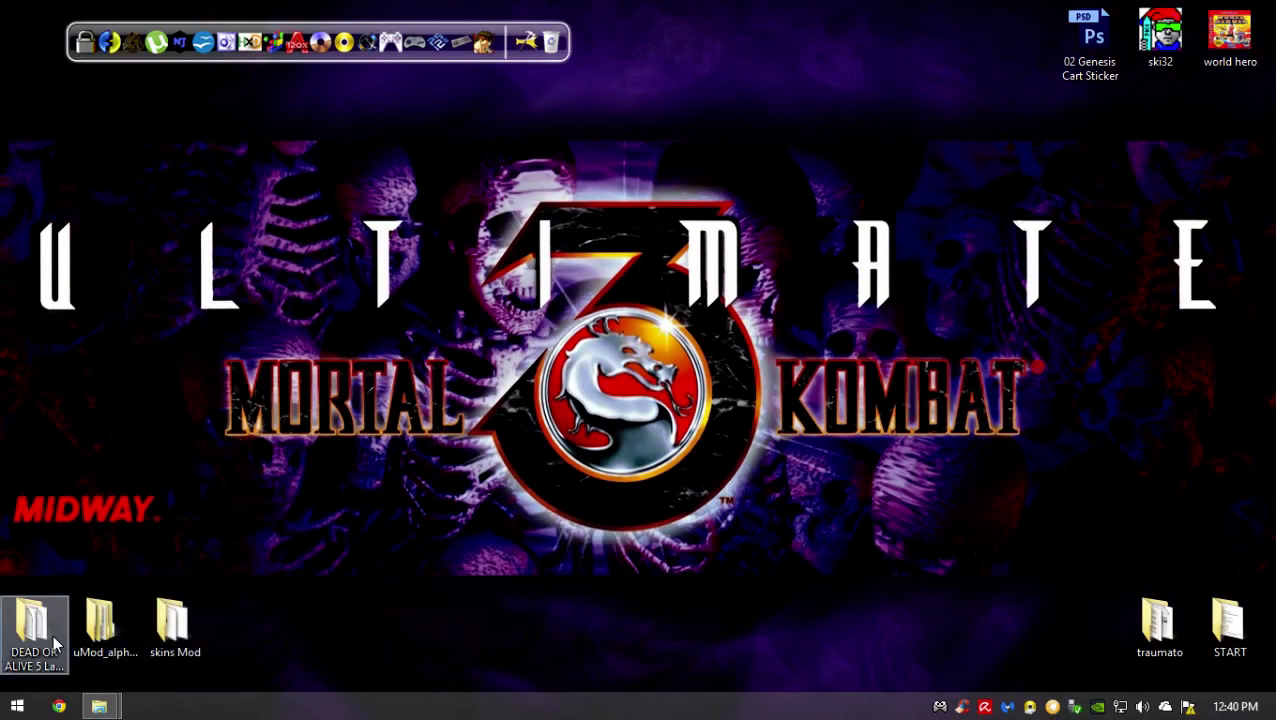
{"action": "double_click", "coordinate": [33, 630]}
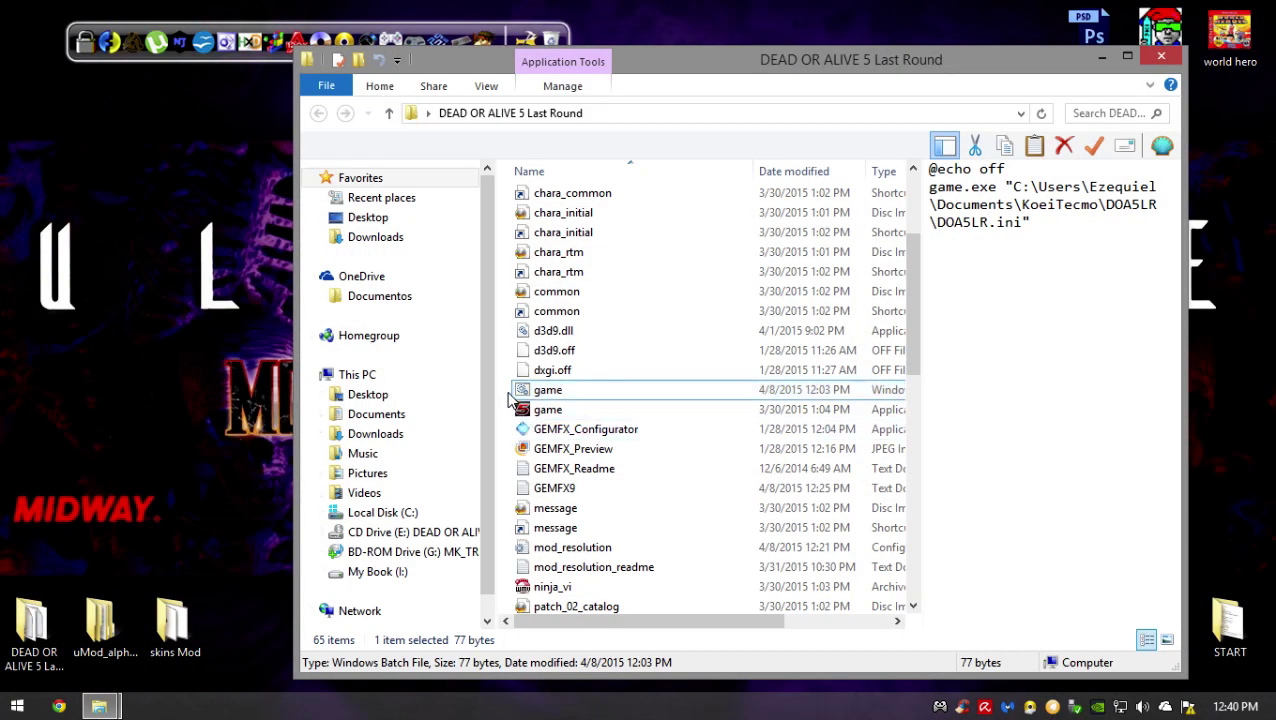
{"action": "right_click", "coordinate": [508, 393]}
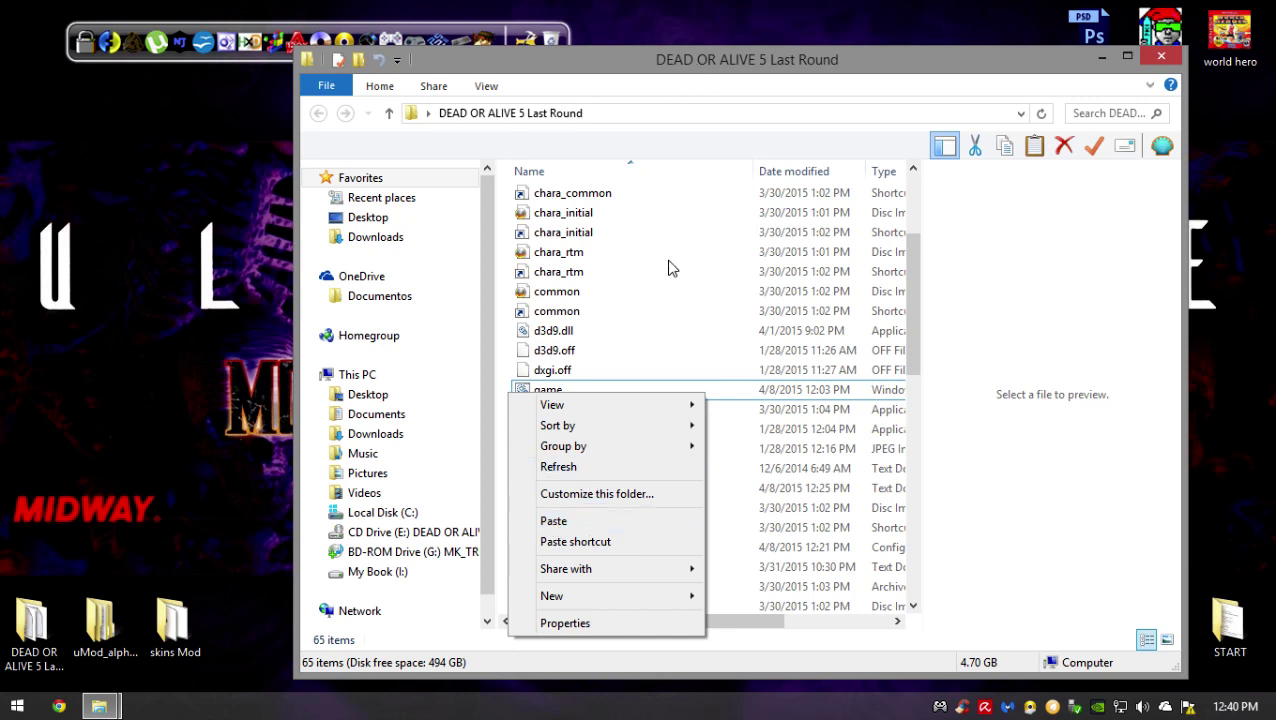
{"action": "left_click_drag", "start_coordinate": [917, 308], "coordinate": [904, 368]}
{"action": "left_click", "coordinate": [699, 340]}
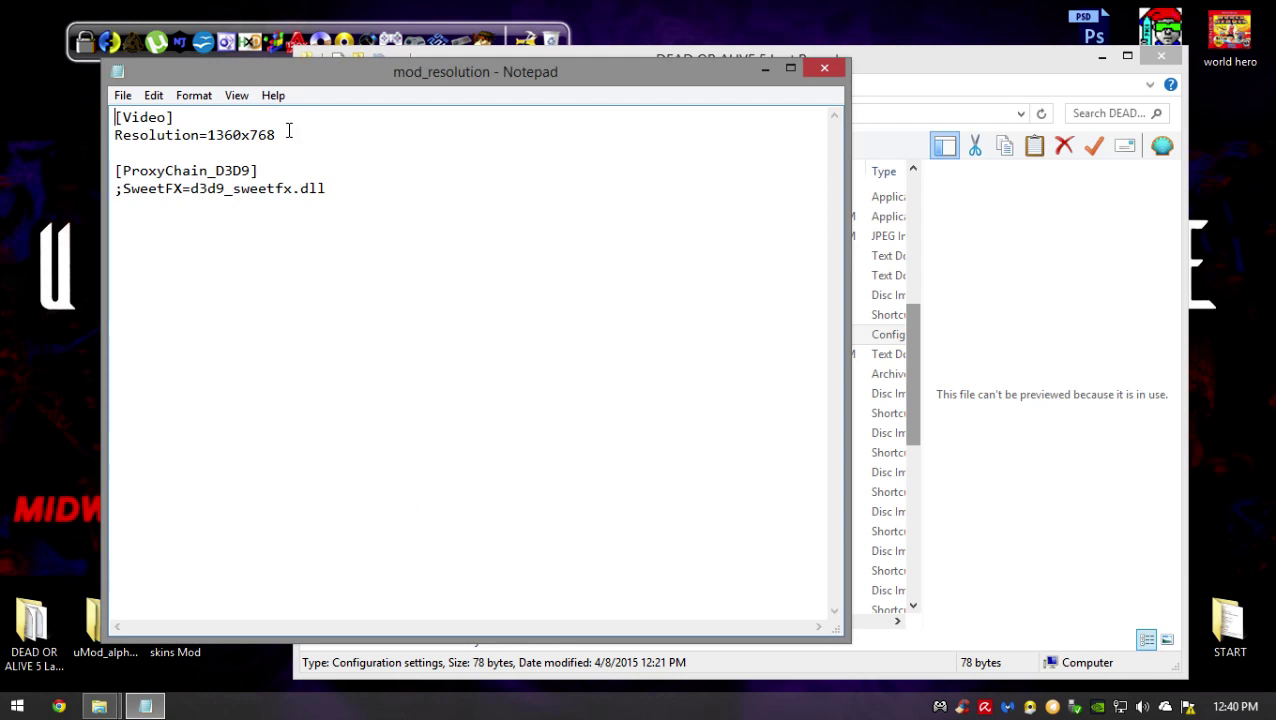
Highlight the Resolution=1360x768 value in mod_resolution and close Notepad
{"action": "left_click_drag", "start_coordinate": [288, 132], "coordinate": [208, 128]}
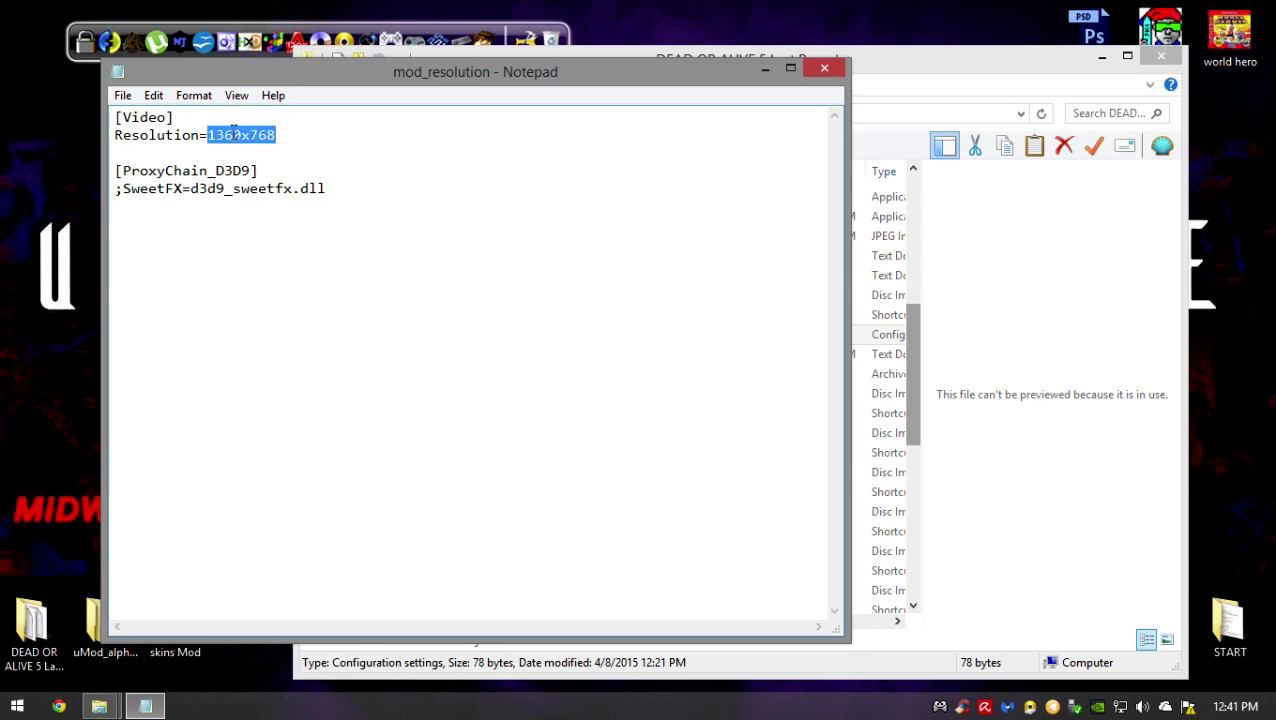
{"action": "left_click_drag", "start_coordinate": [303, 140], "coordinate": [207, 135]}
{"action": "left_click", "coordinate": [824, 68]}
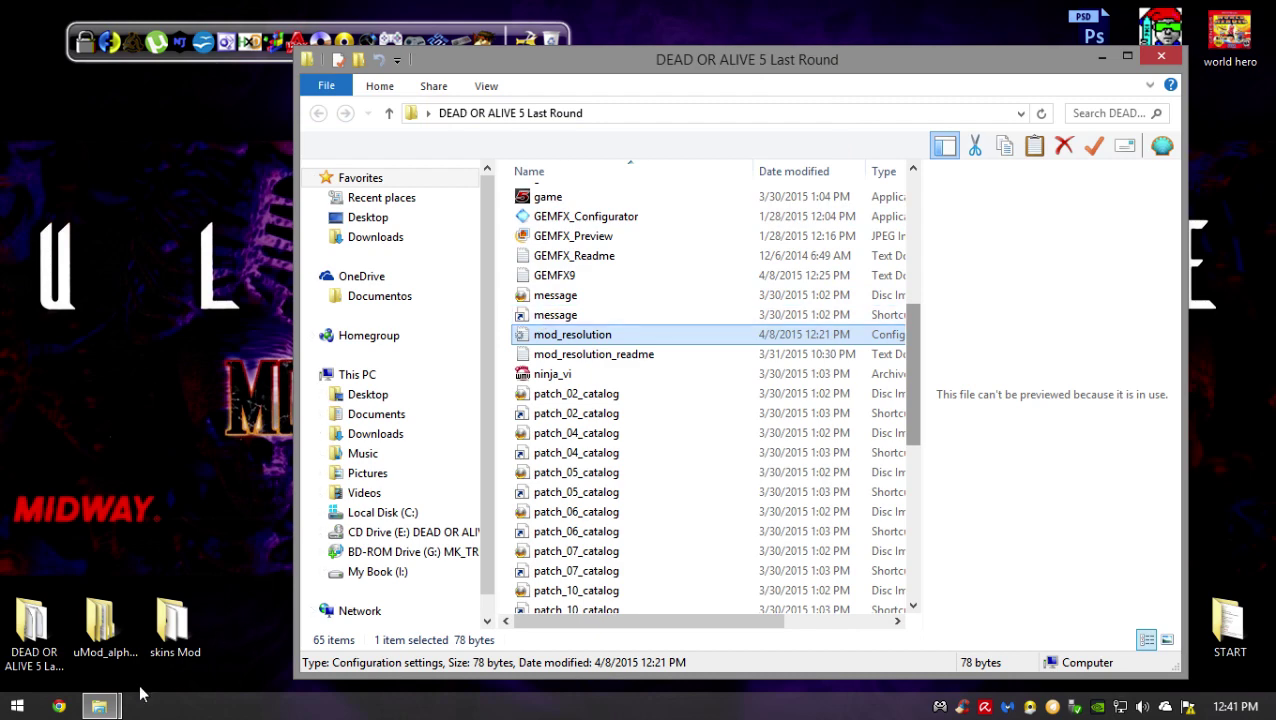
Preview game.bat, then take the resolution fix window back to the RELOADED release folder
{"action": "scroll", "coordinate": [640, 420], "scroll_direction": "up", "scroll_amount": 4}
{"action": "scroll", "coordinate": [647, 440], "scroll_direction": "up", "scroll_amount": 3}
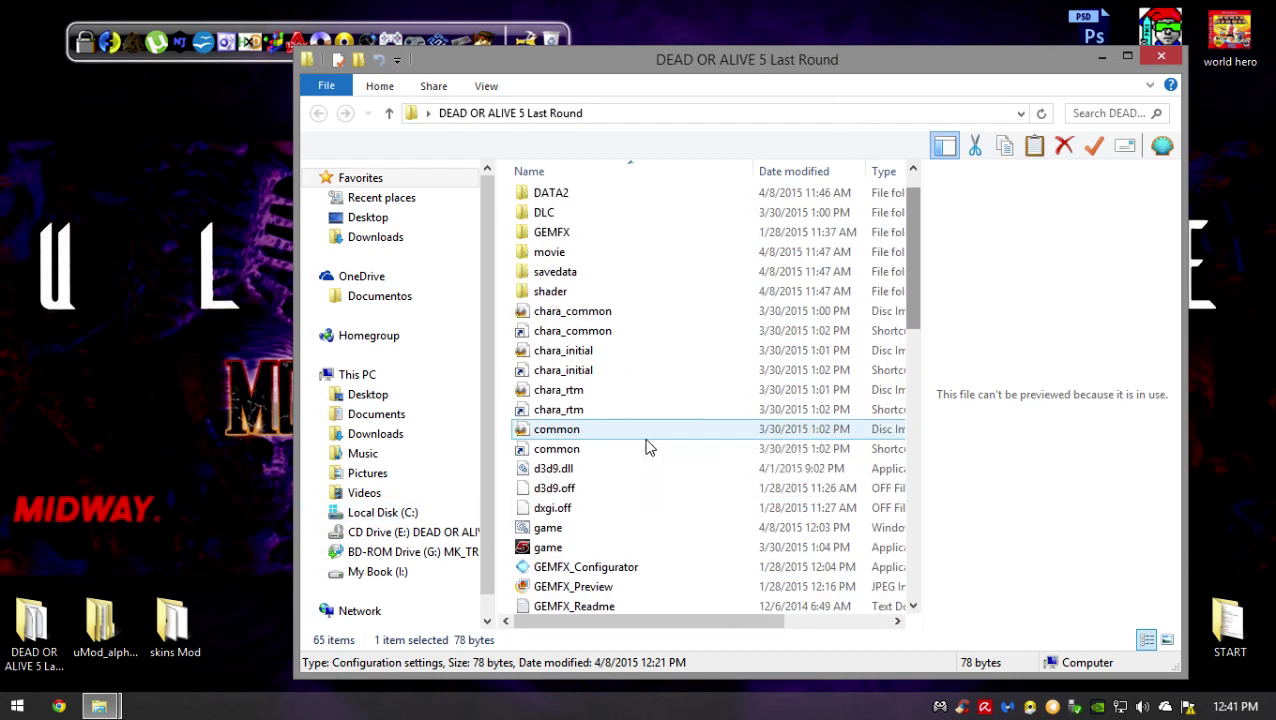
{"action": "scroll", "coordinate": [640, 420], "scroll_direction": "down", "scroll_amount": 5}
{"action": "left_click", "coordinate": [635, 299]}
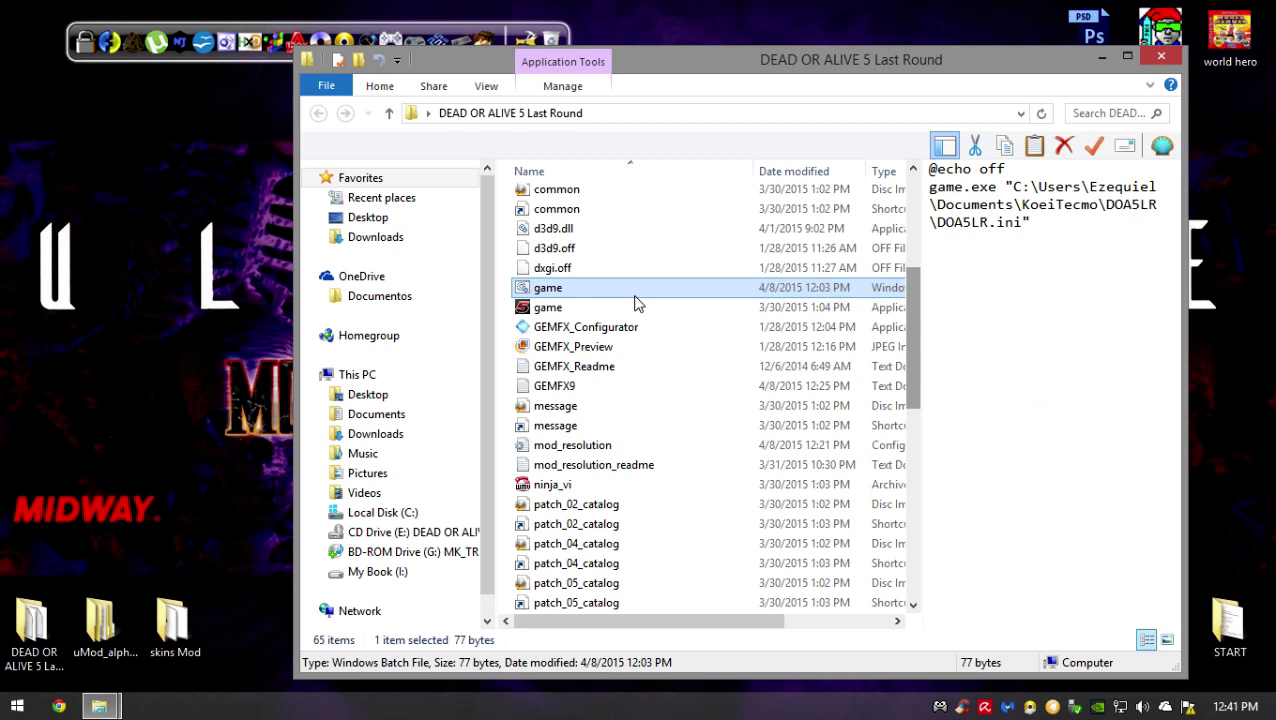
{"action": "left_click", "coordinate": [128, 700]}
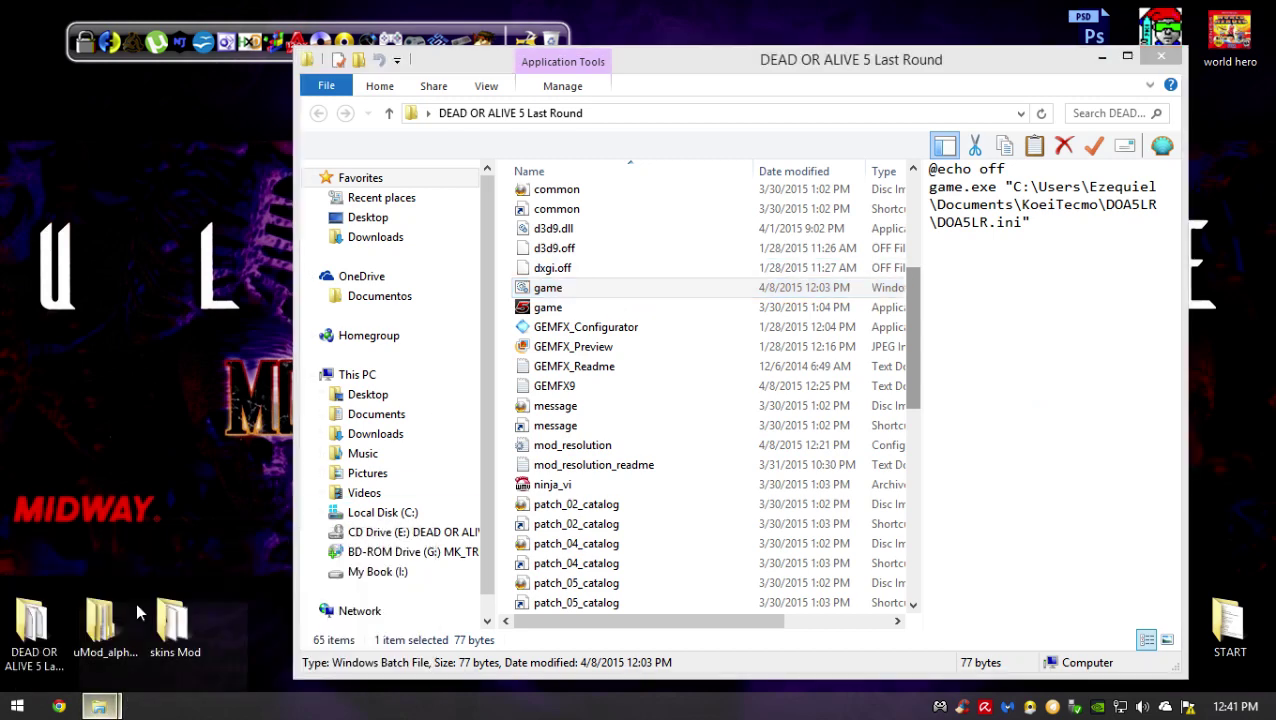
{"action": "left_click", "coordinate": [138, 612]}
{"action": "left_click", "coordinate": [18, 60]}
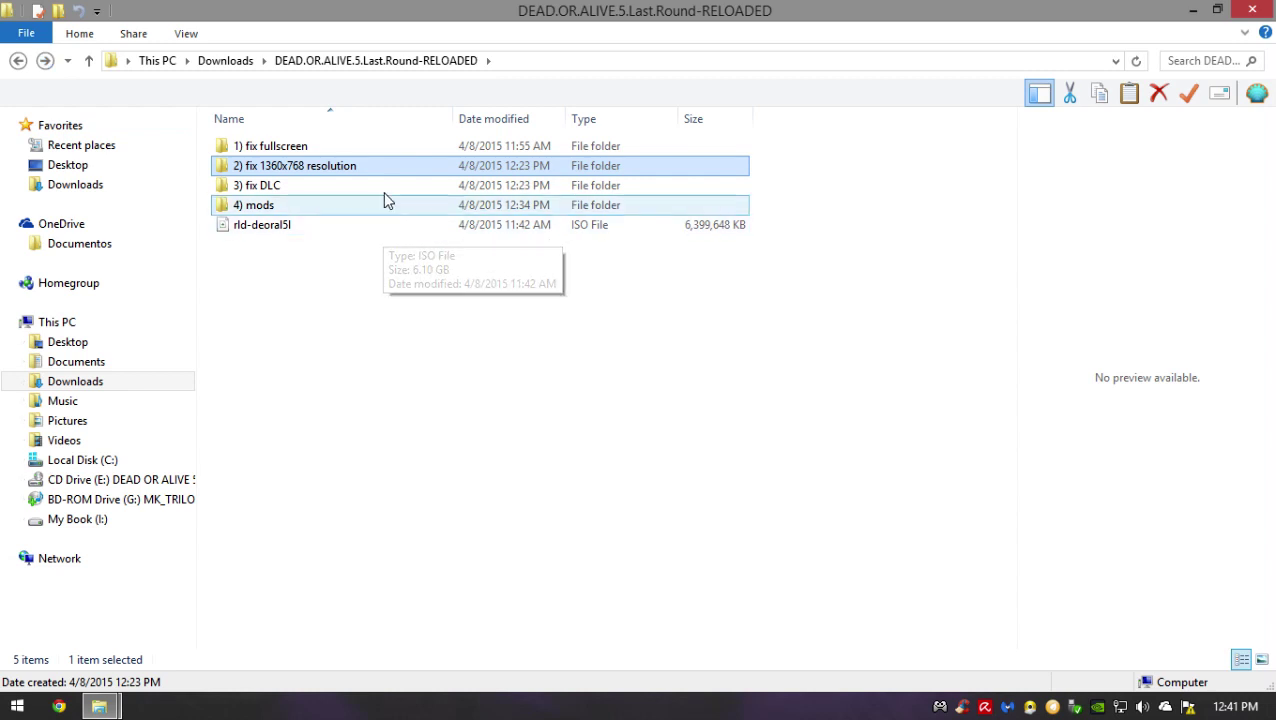
{"action": "left_click", "coordinate": [389, 194]}
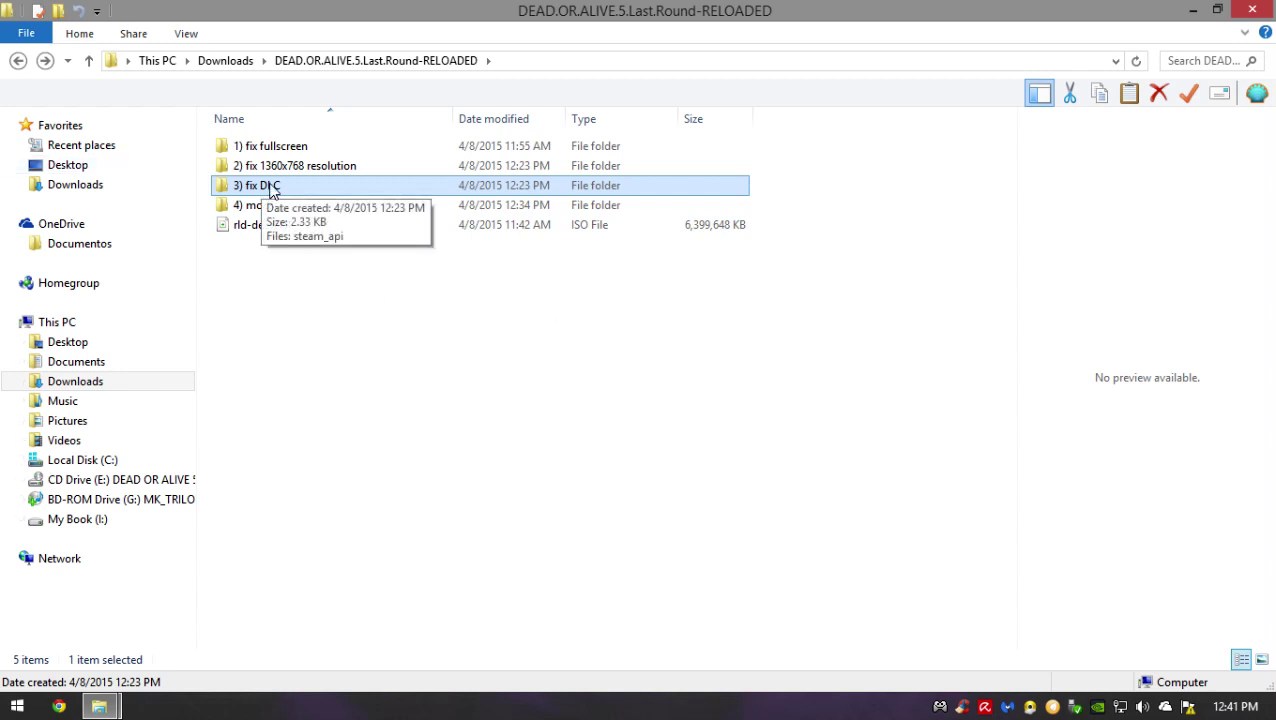
Navigate Downloads > RELOADED into the 3) fix DLC folder and select steam_api
{"action": "left_click", "coordinate": [270, 190]}
{"action": "left_click", "coordinate": [381, 191]}
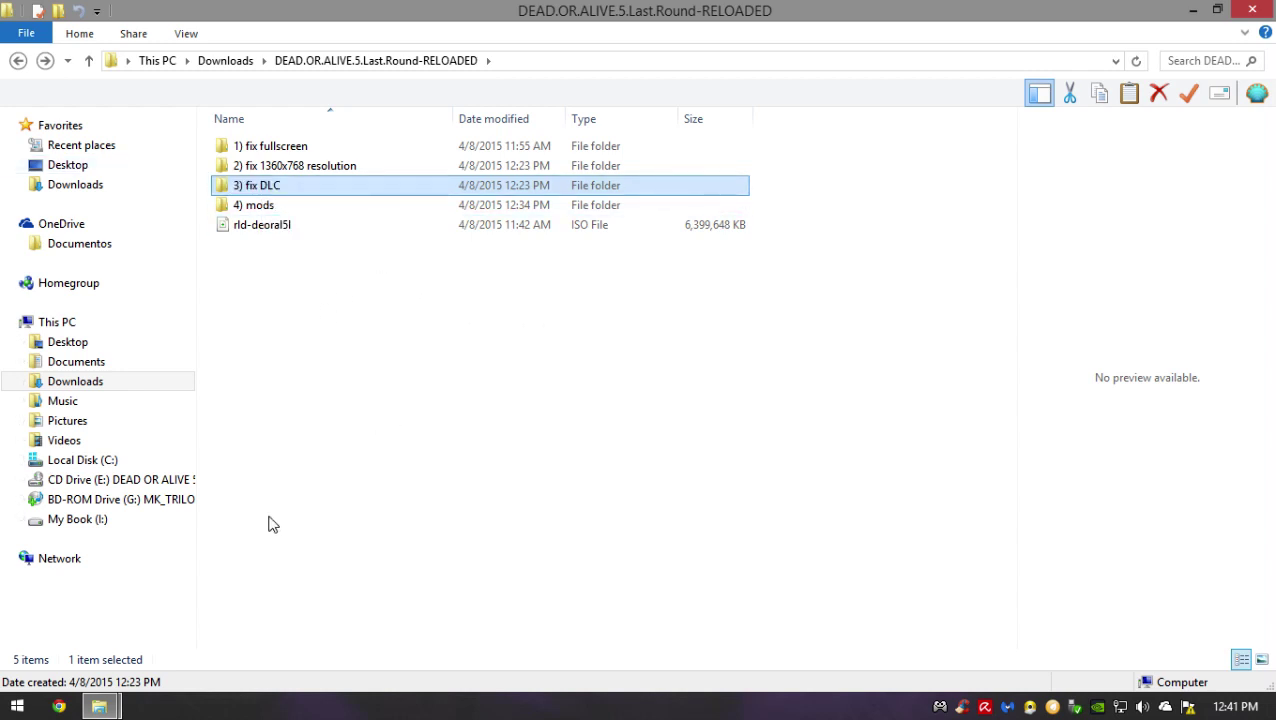
{"action": "left_click", "coordinate": [133, 385]}
{"action": "left_click", "coordinate": [300, 145]}
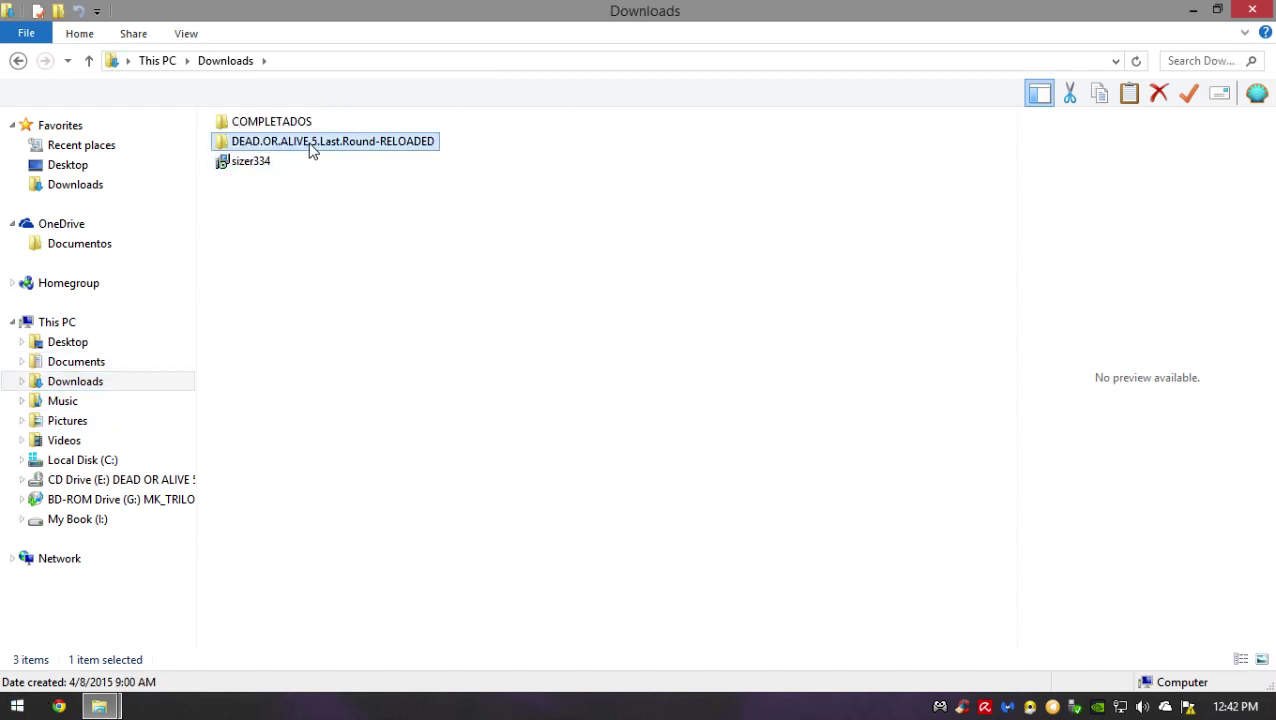
{"action": "double_click", "coordinate": [400, 147]}
{"action": "left_click", "coordinate": [345, 230]}
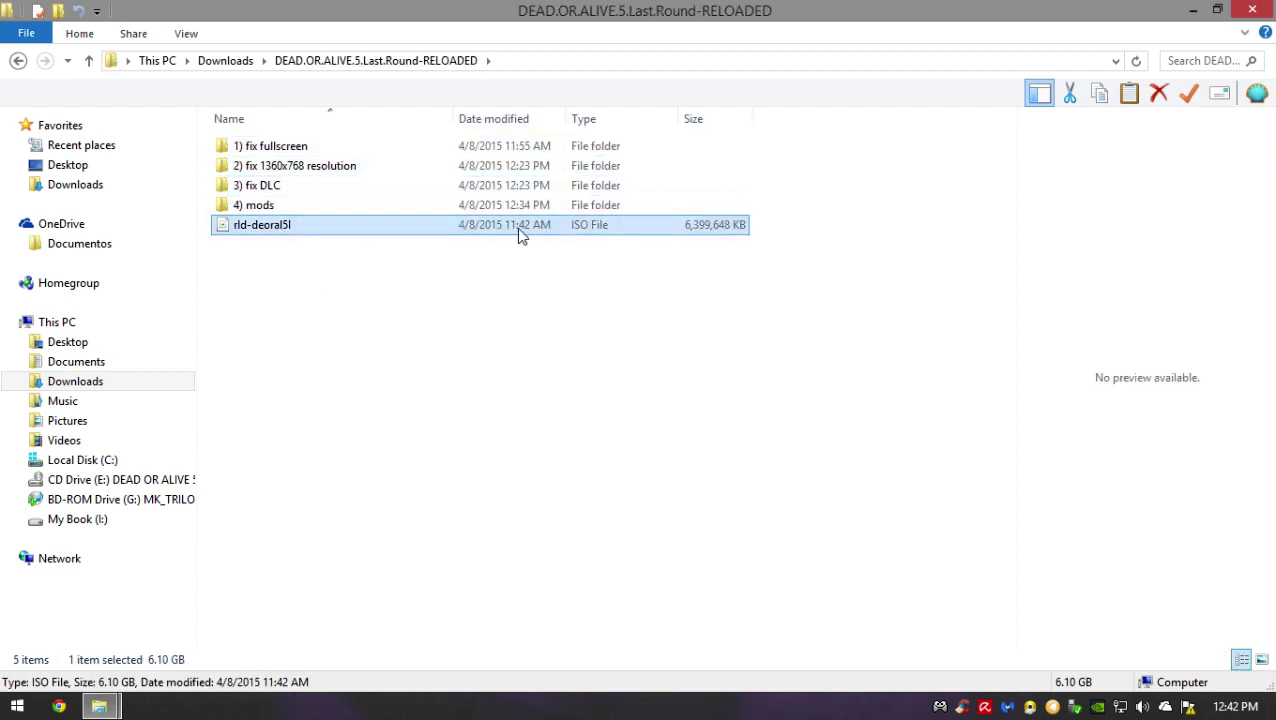
{"action": "left_click", "coordinate": [360, 196]}
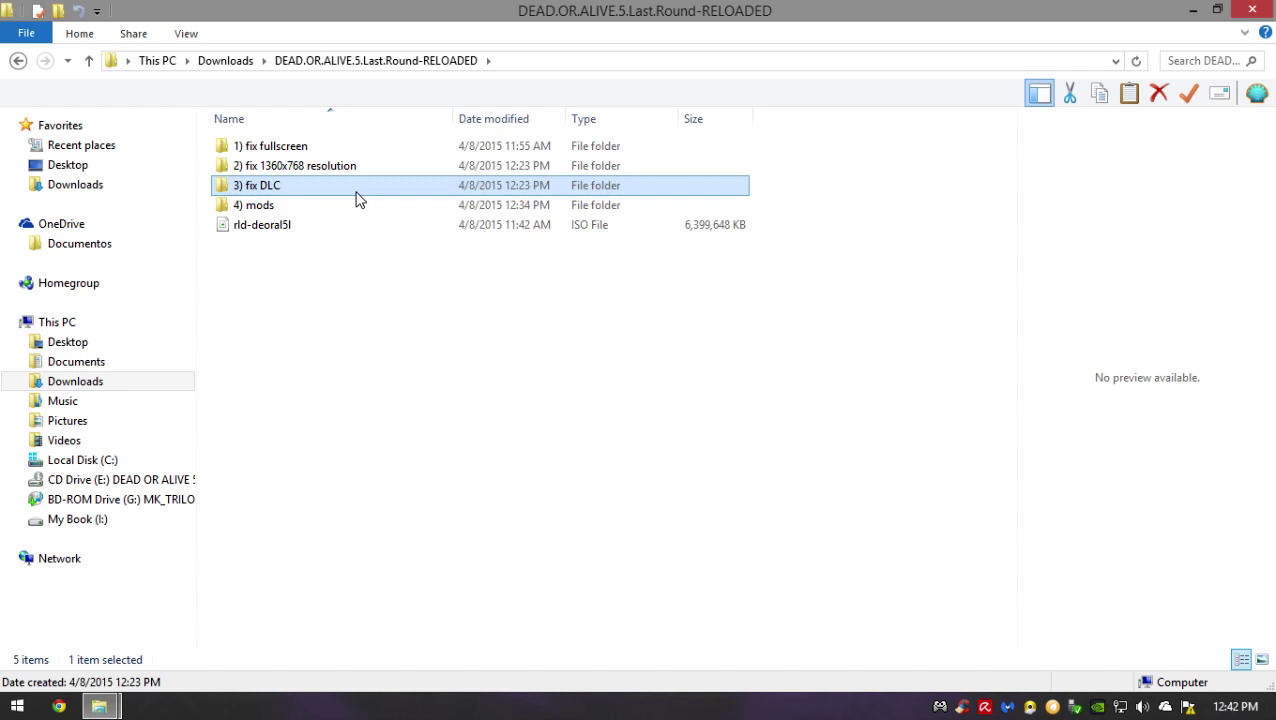
{"action": "double_click", "coordinate": [360, 196]}
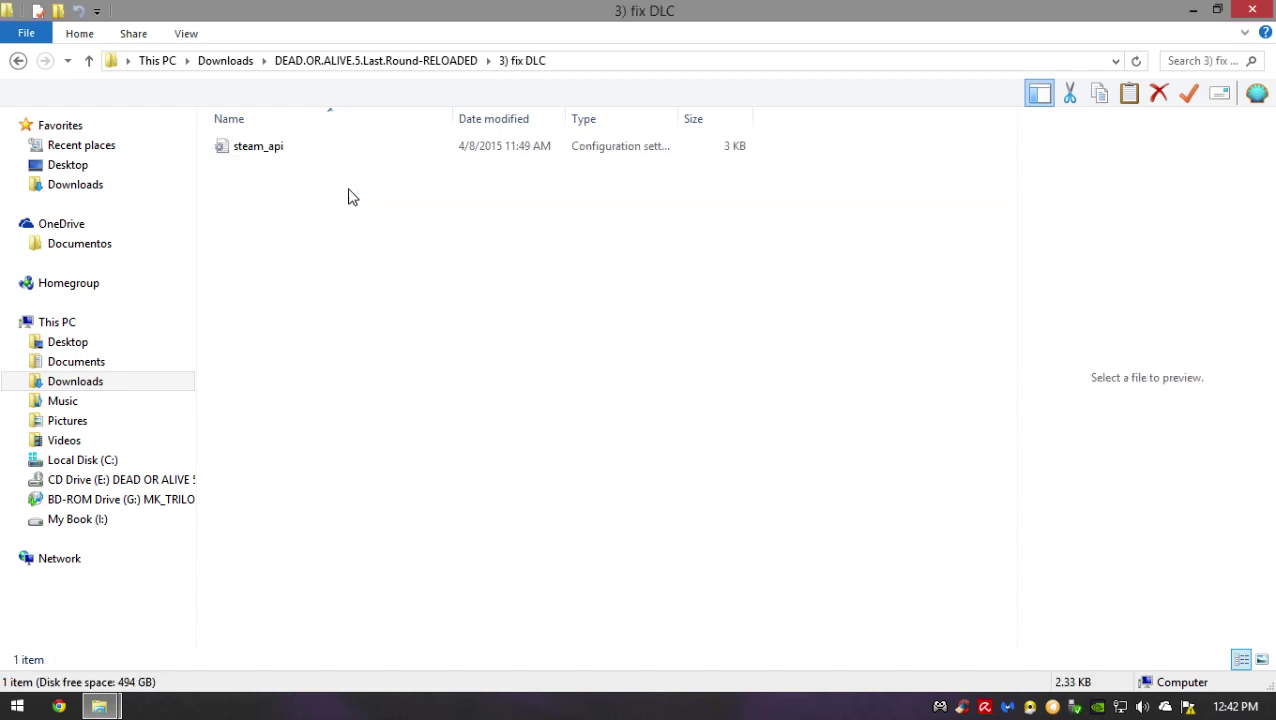
{"action": "left_click", "coordinate": [18, 61]}
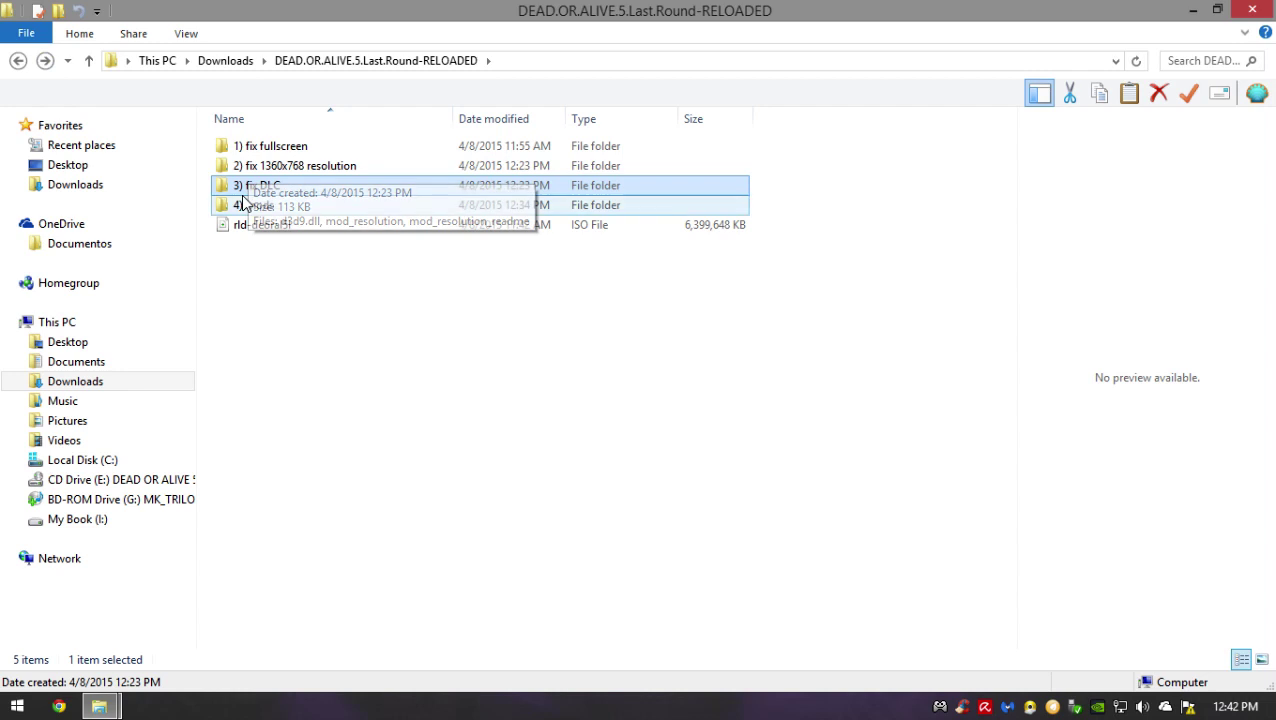
{"action": "double_click", "coordinate": [279, 188]}
{"action": "left_click", "coordinate": [303, 147]}
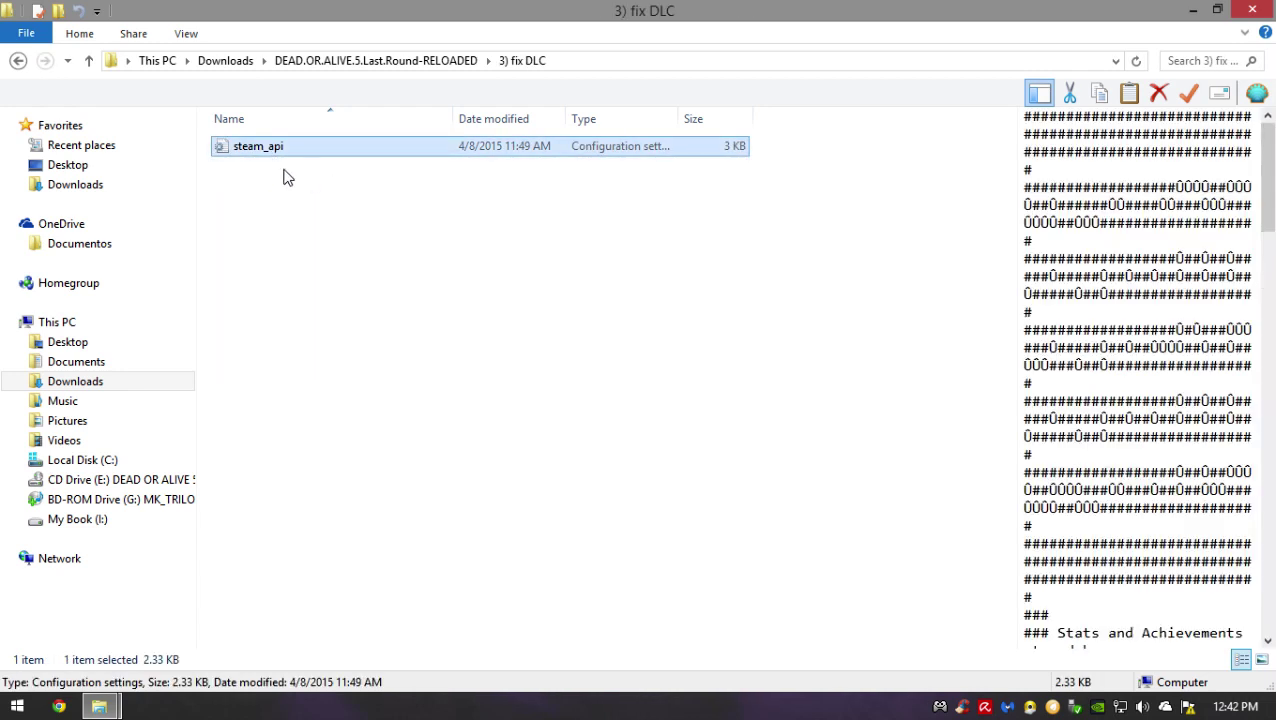
Copy steam_api, close the game install folder window, and open steam_api in Notepad
{"action": "right_click", "coordinate": [306, 150]}
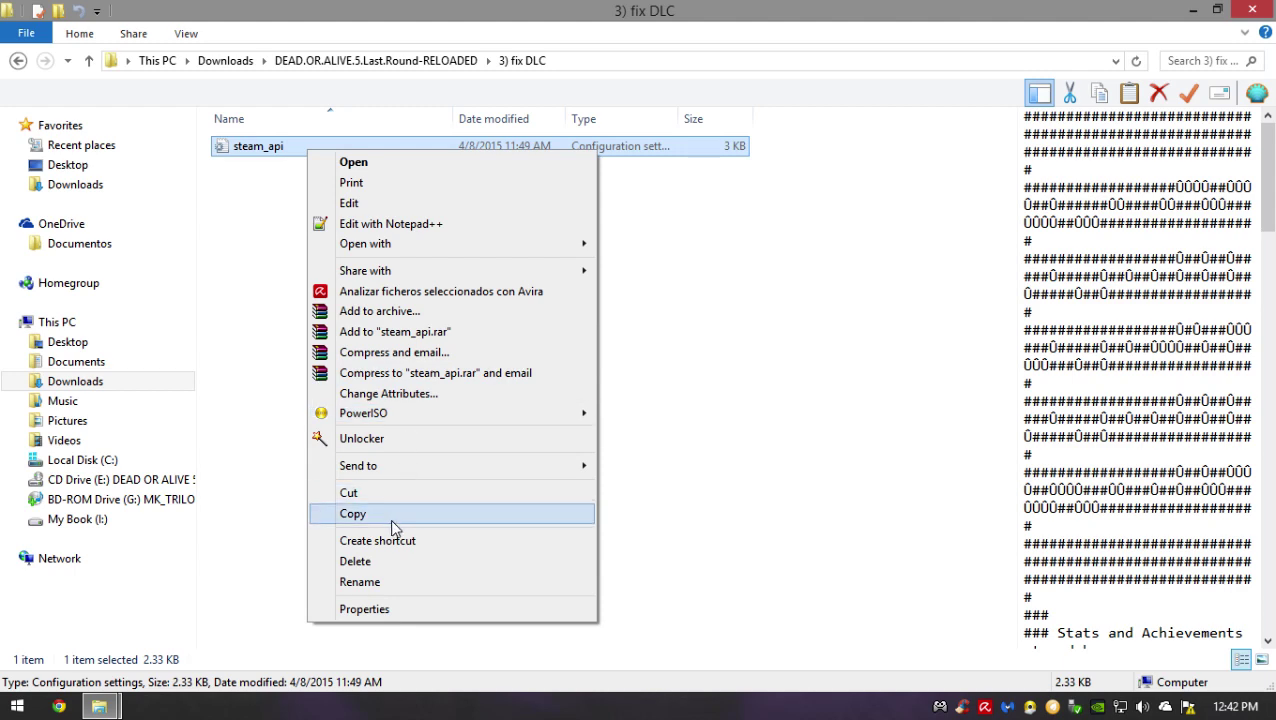
{"action": "left_click", "coordinate": [100, 706]}
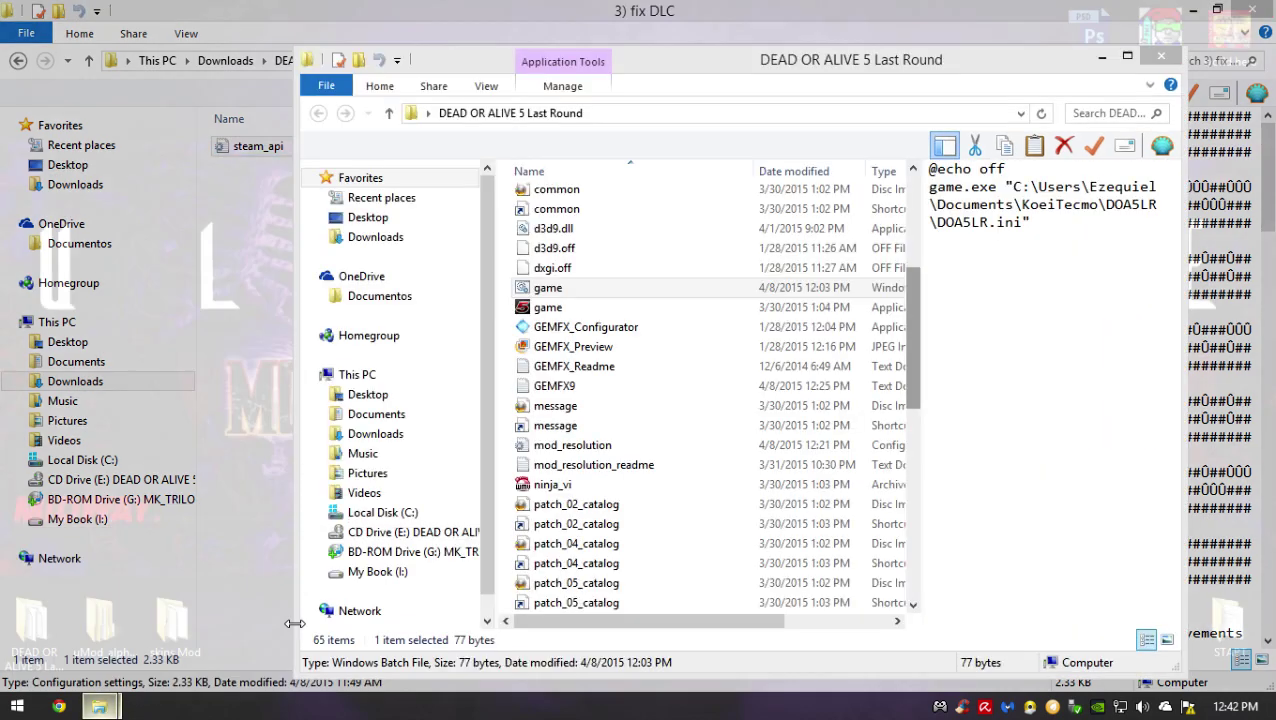
{"action": "left_click", "coordinate": [325, 615]}
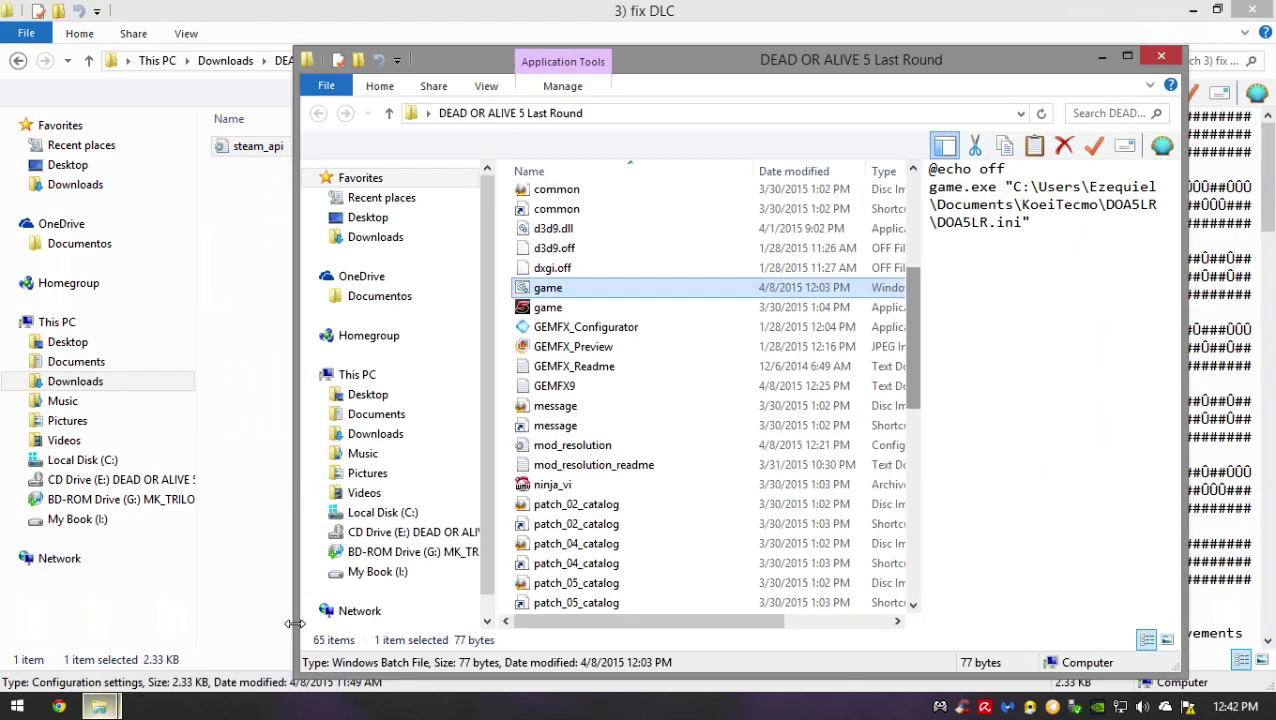
{"action": "right_click", "coordinate": [510, 287]}
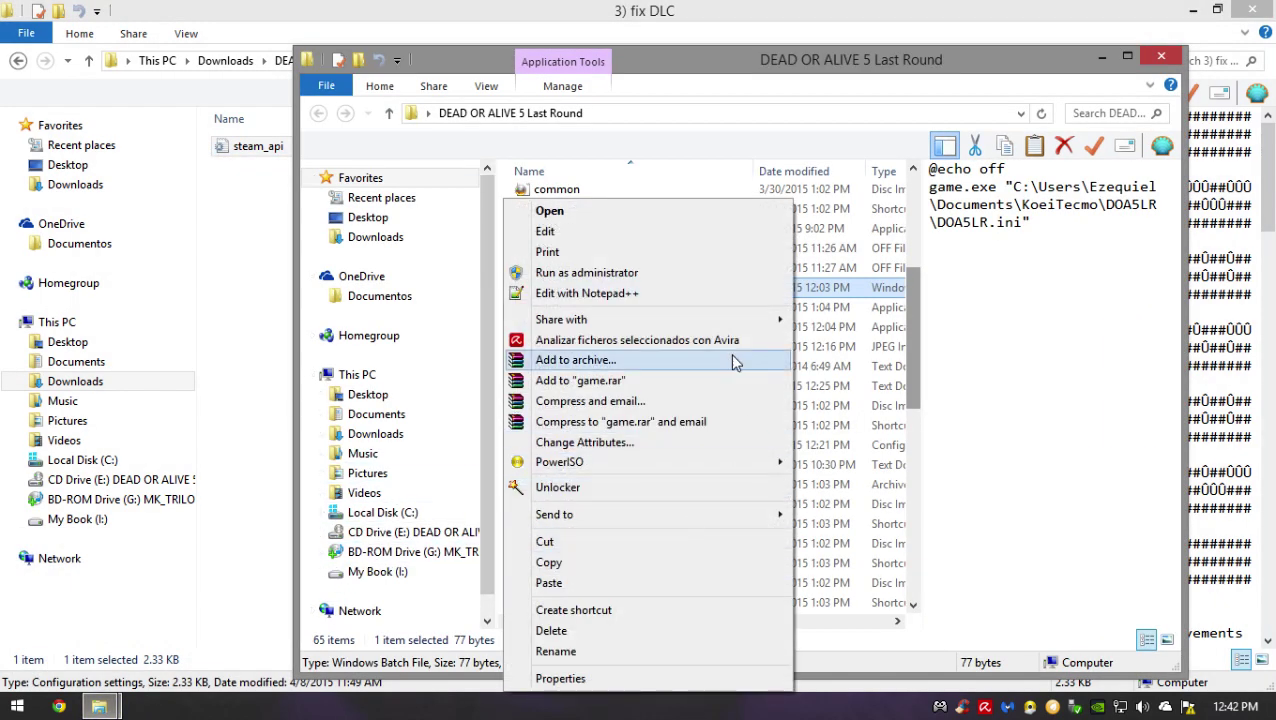
{"action": "left_click", "coordinate": [911, 297]}
{"action": "scroll", "coordinate": [911, 297], "scroll_direction": "down", "scroll_amount": 2}
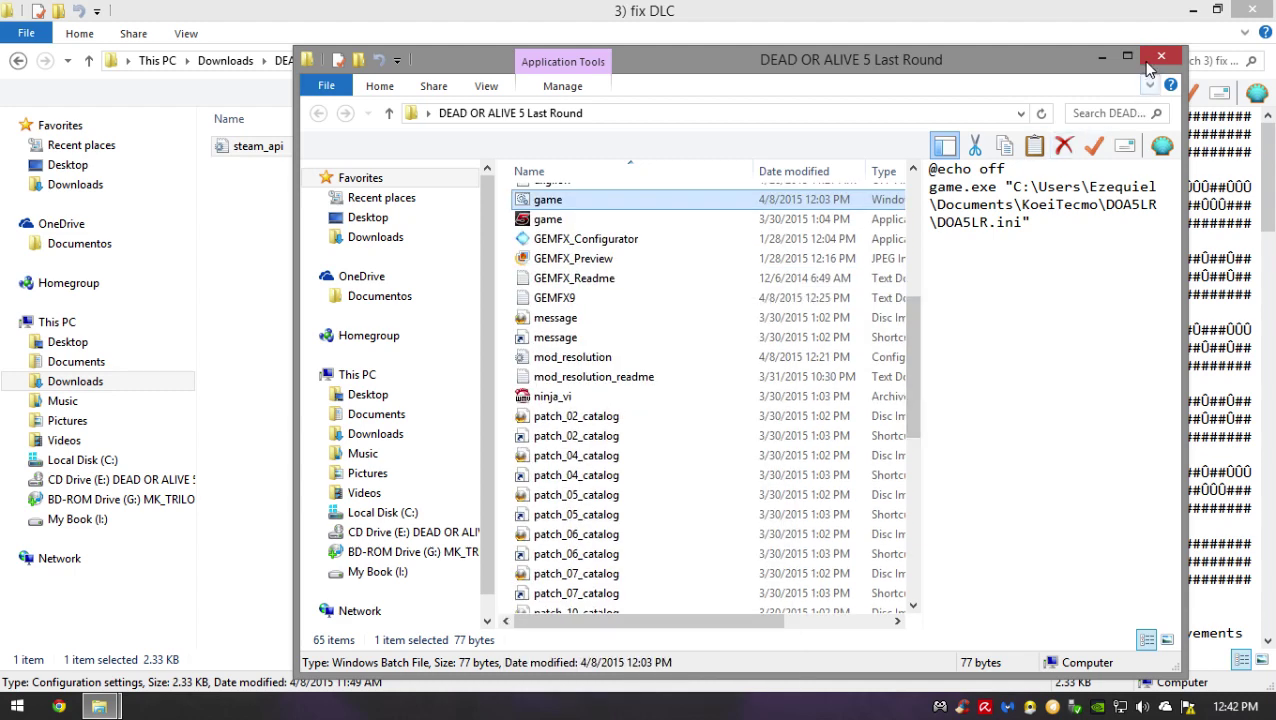
{"action": "left_click", "coordinate": [1101, 57]}
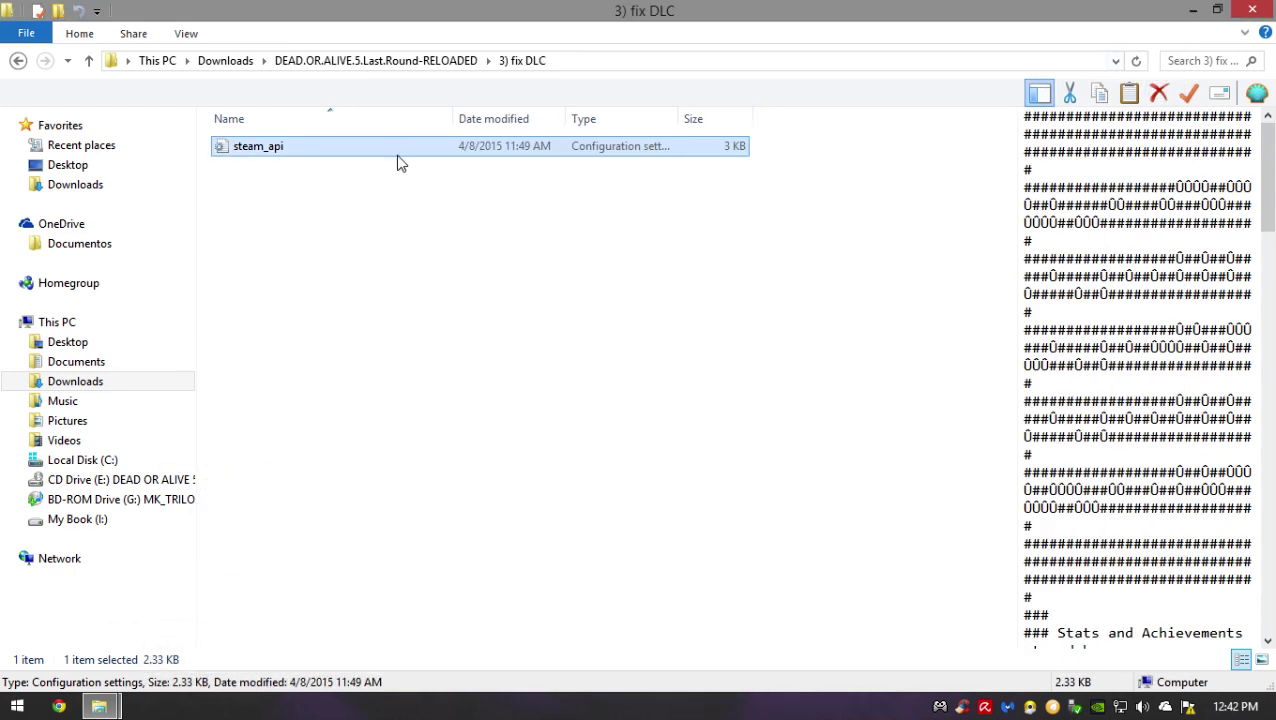
{"action": "double_click", "coordinate": [270, 147]}
{"action": "left_click_drag", "start_coordinate": [831, 155], "coordinate": [836, 262]}
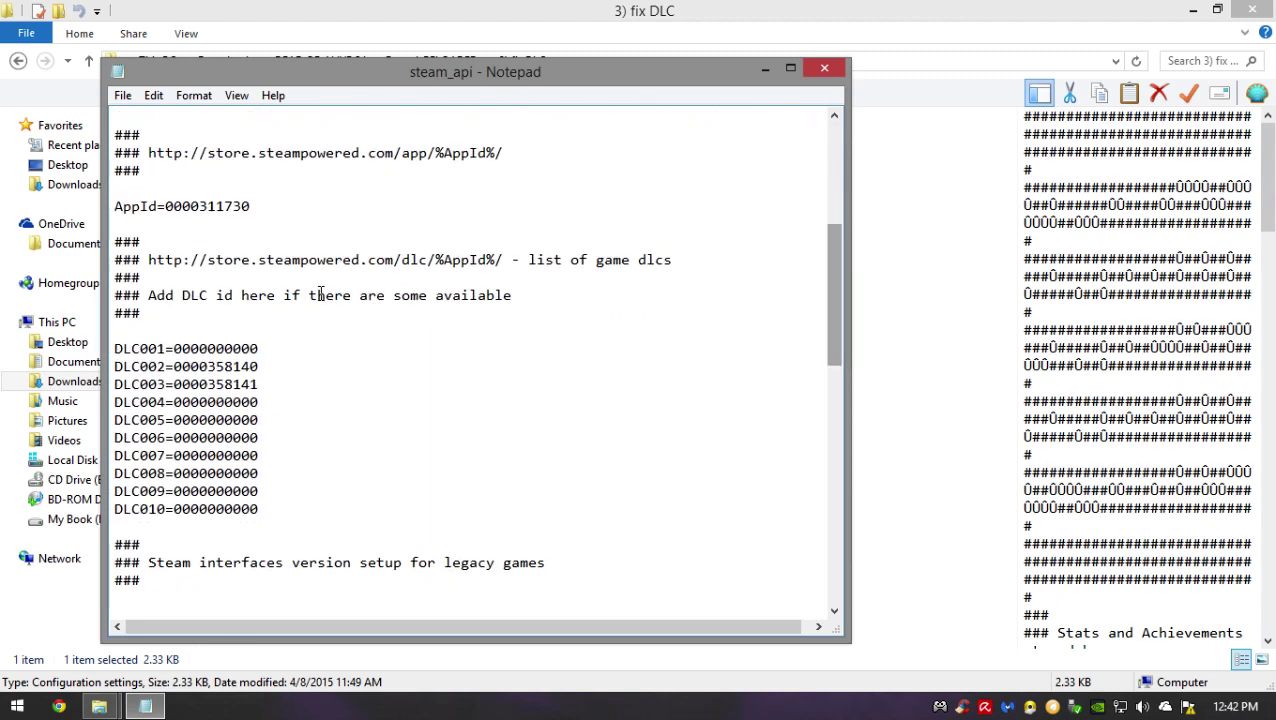
{"action": "left_click_drag", "start_coordinate": [115, 342], "coordinate": [284, 490]}
{"action": "left_click", "coordinate": [284, 490]}
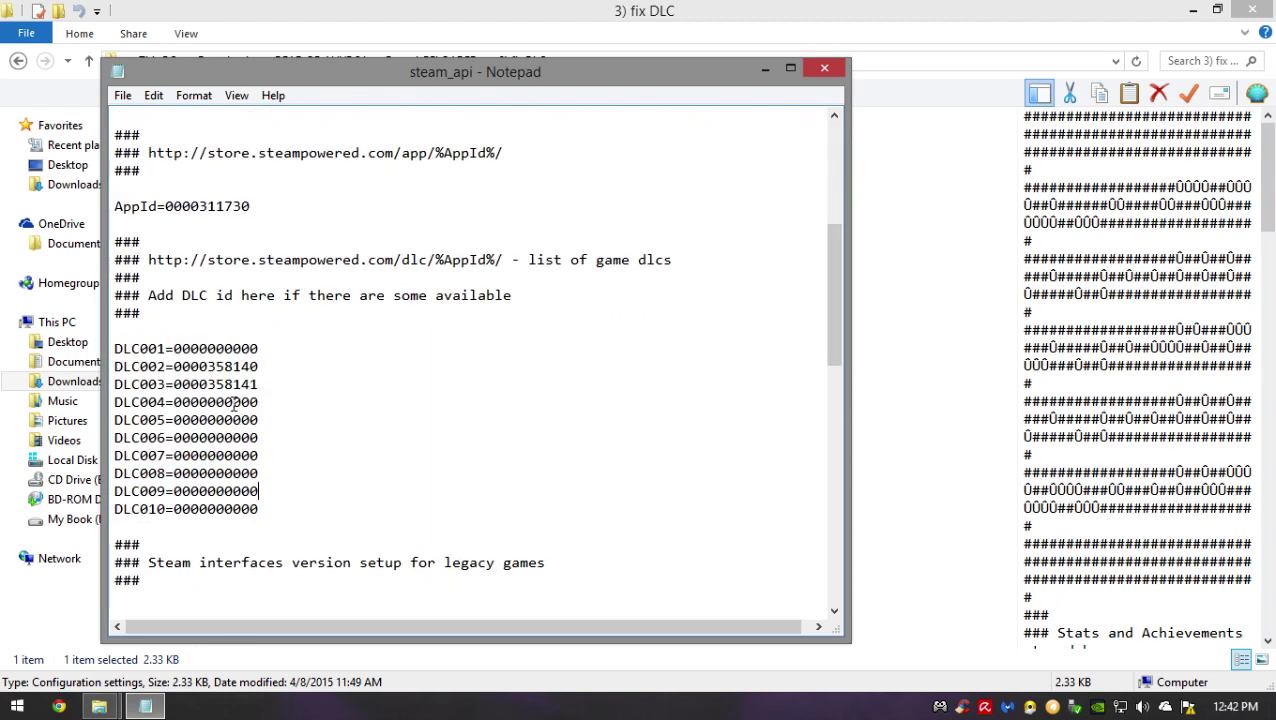
{"action": "left_click_drag", "start_coordinate": [148, 370], "coordinate": [229, 392]}
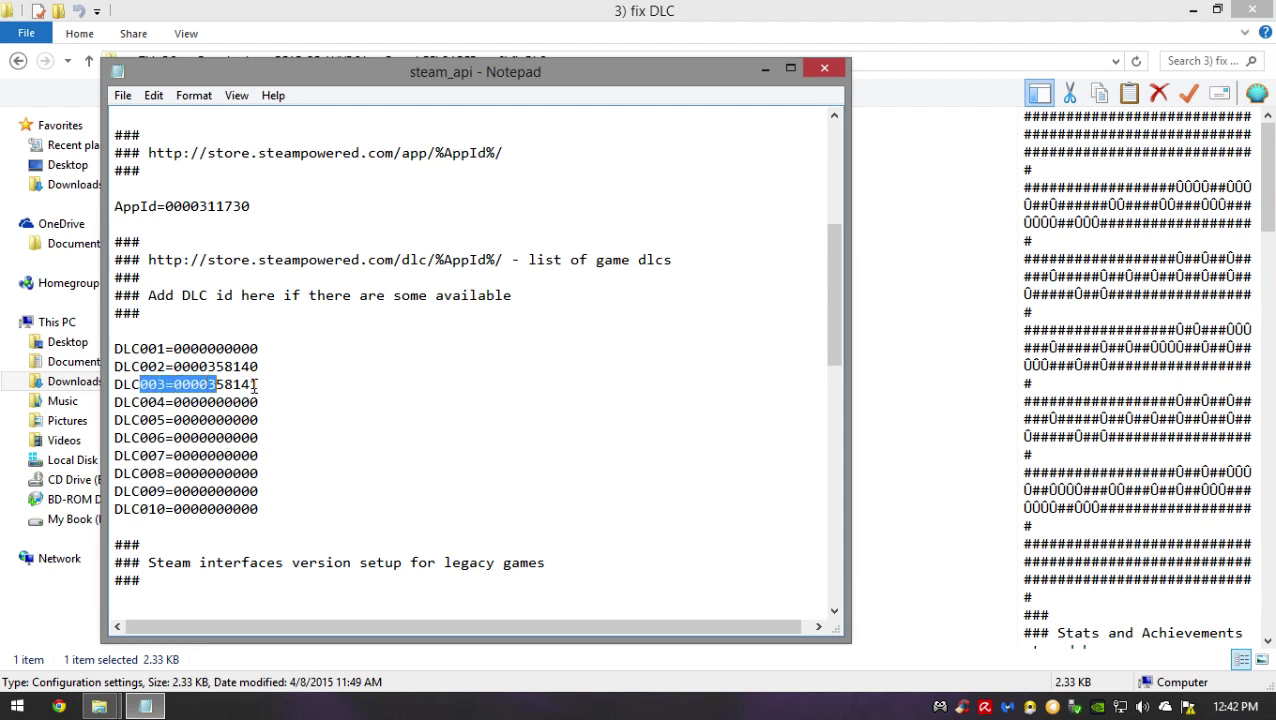
{"action": "left_click_drag", "start_coordinate": [259, 366], "coordinate": [112, 369]}
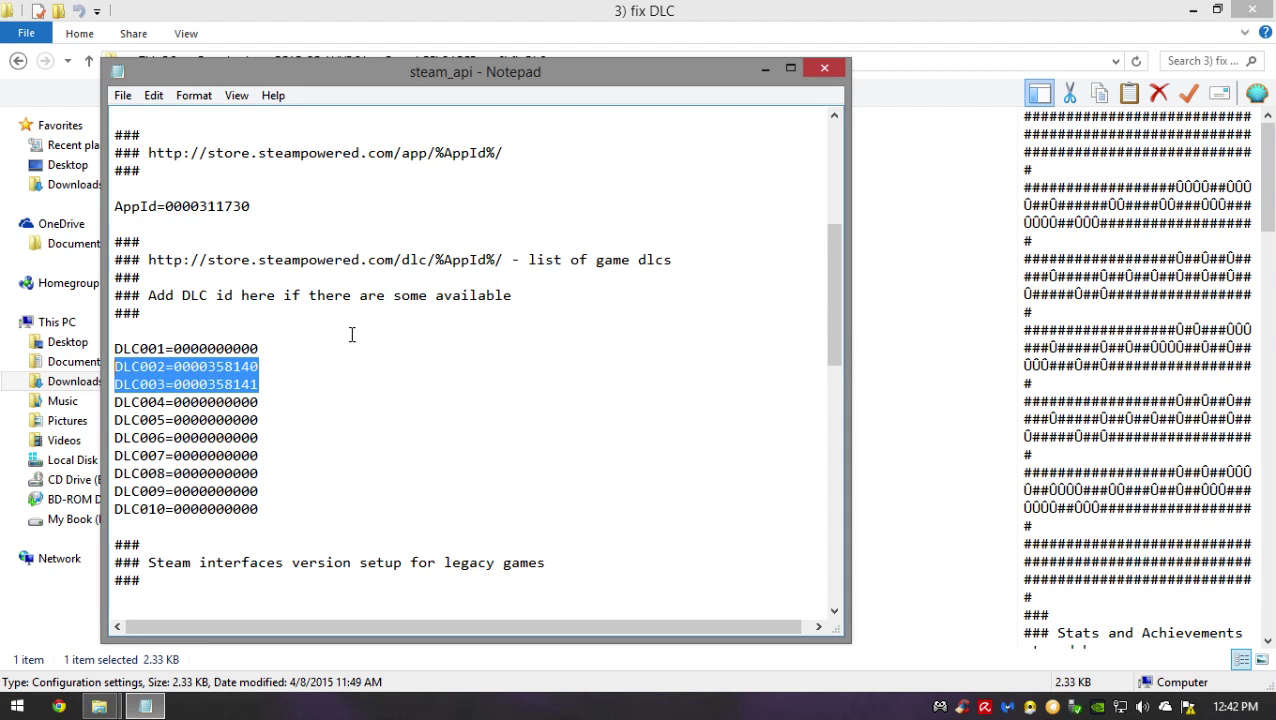
{"action": "left_click", "coordinate": [318, 370]}
{"action": "left_click", "coordinate": [824, 69]}
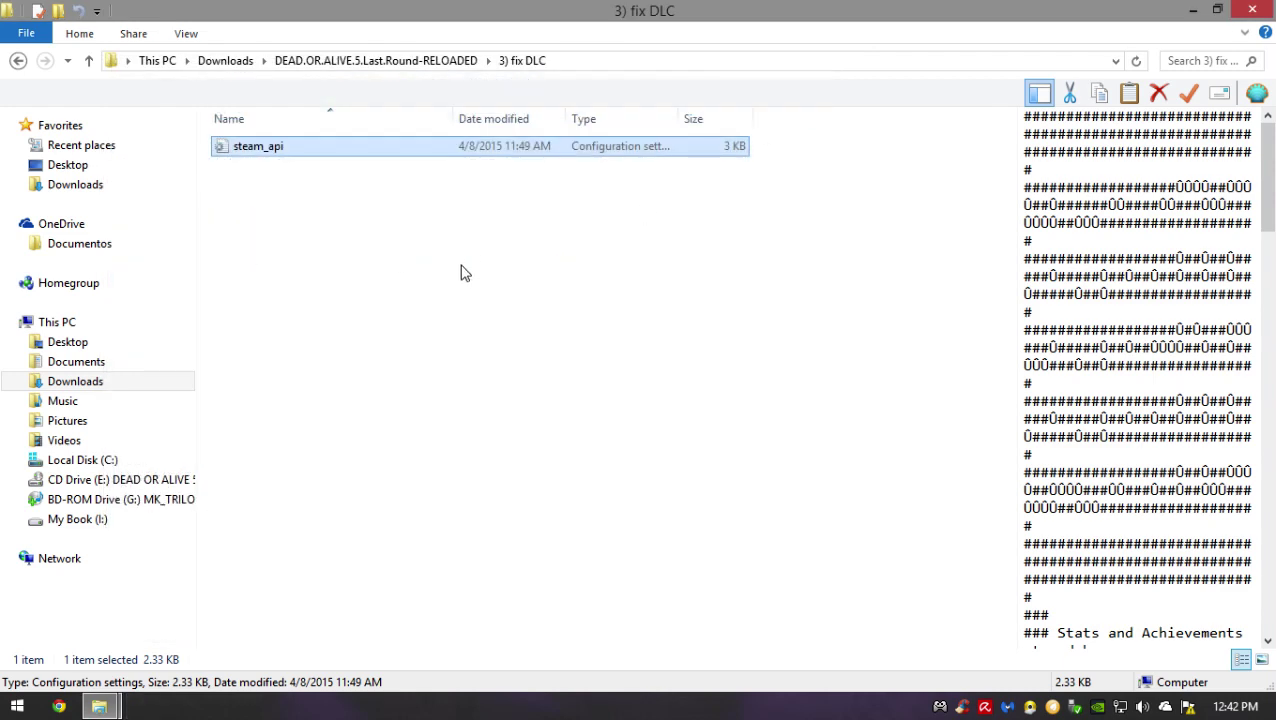
Return from 3) fix DLC to the RELOADED release folder listing the fix and mods folders
{"action": "left_click", "coordinate": [461, 271]}
{"action": "left_click", "coordinate": [17, 62]}
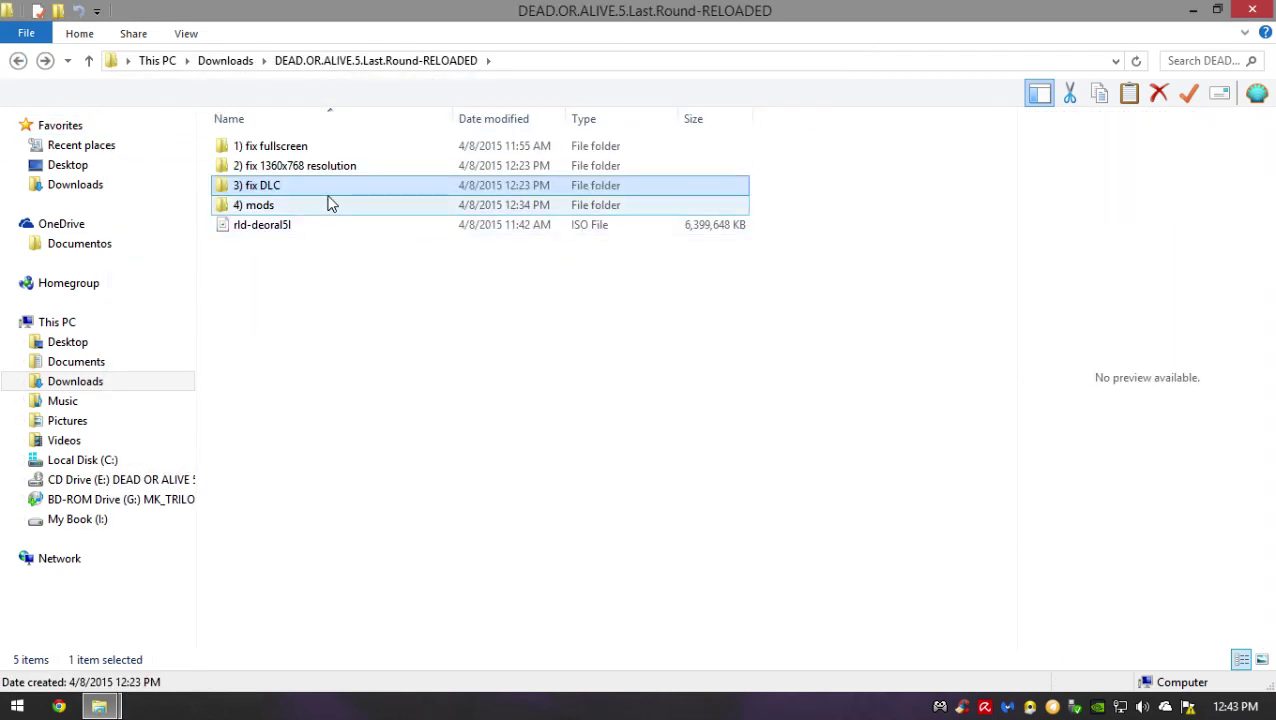
{"action": "left_click", "coordinate": [305, 167]}
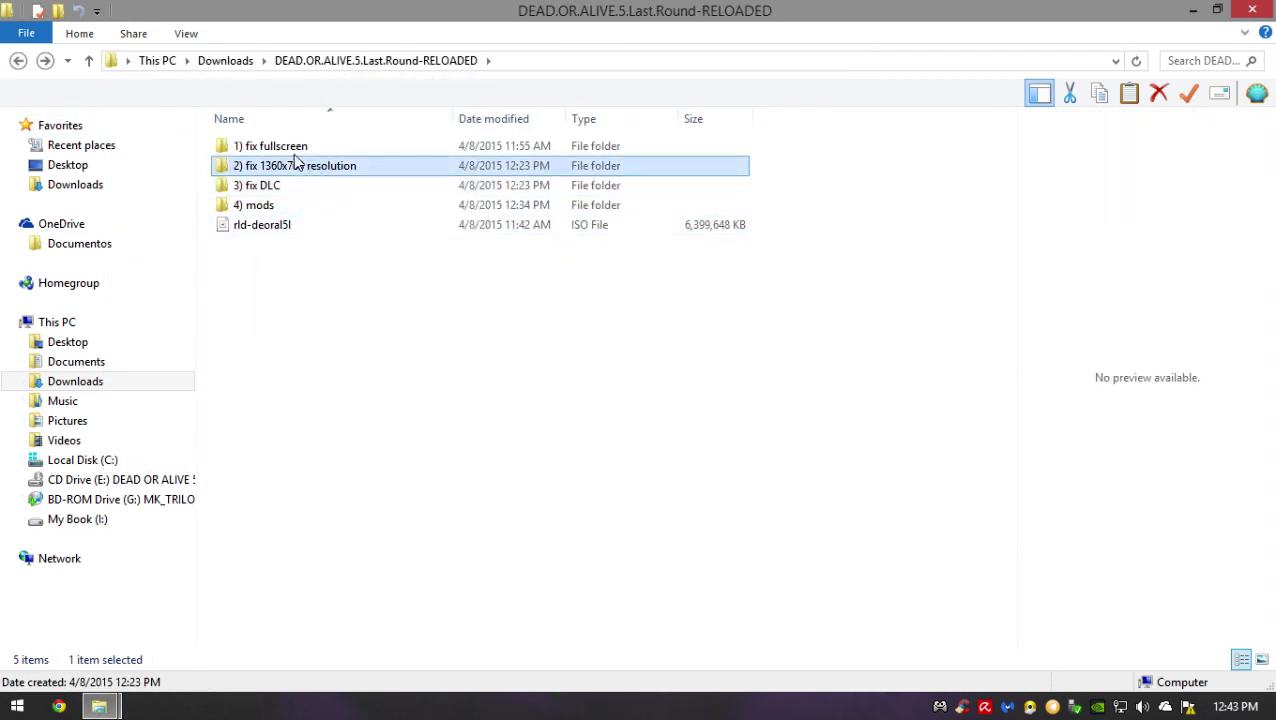
{"action": "left_click", "coordinate": [106, 705]}
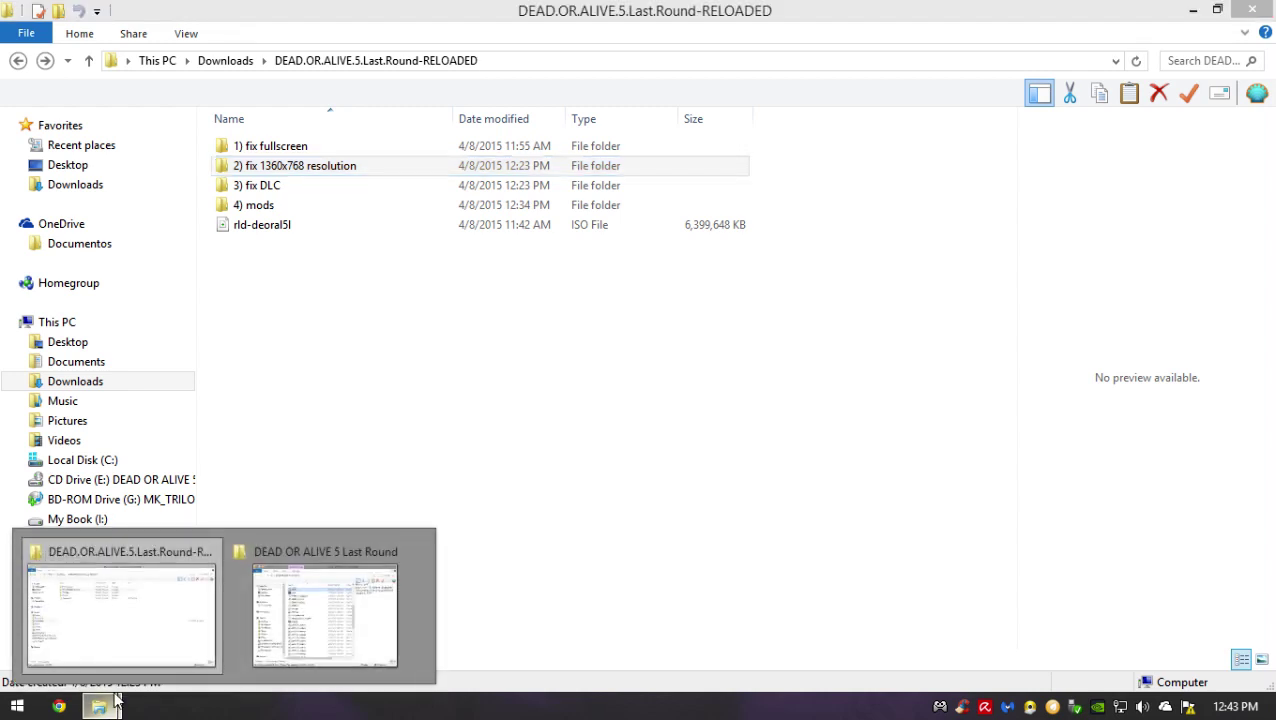
{"action": "left_click", "coordinate": [245, 205]}
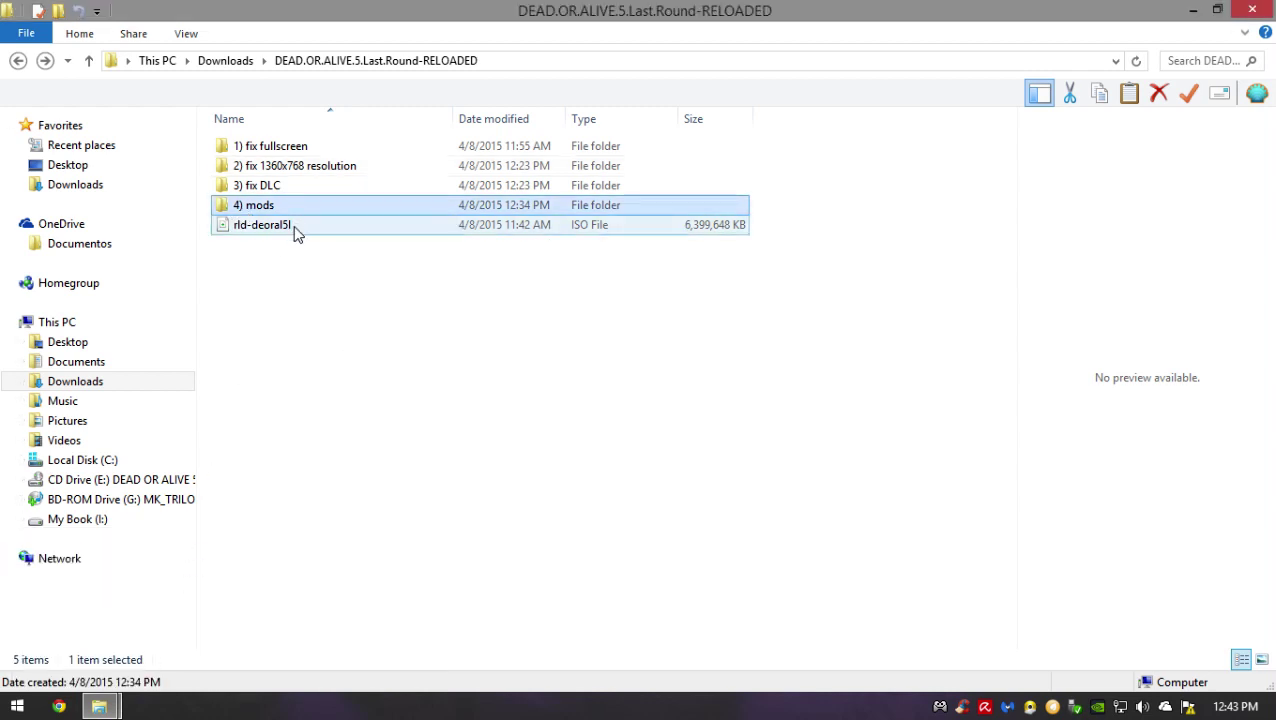
Select the five release items to review them, then open the 4) mods folder
{"action": "left_click_drag", "start_coordinate": [285, 252], "coordinate": [530, 120]}
{"action": "left_click_drag", "start_coordinate": [615, 400], "coordinate": [334, 146]}
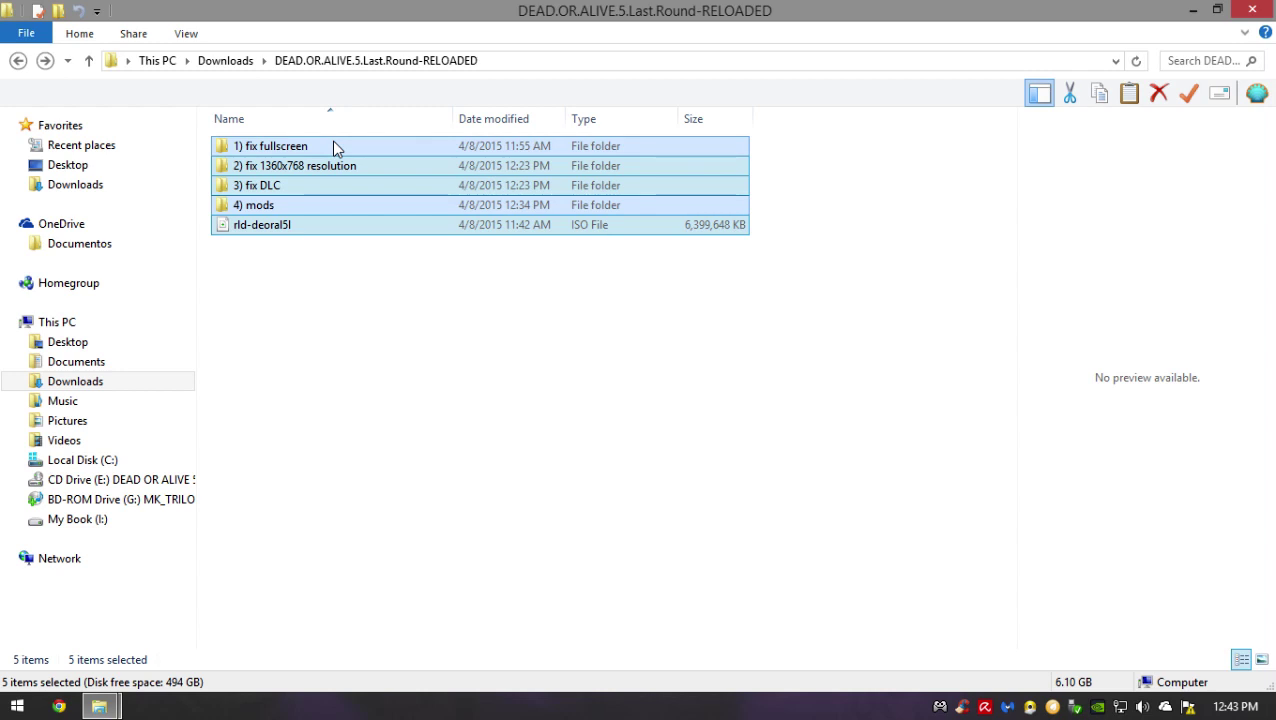
{"action": "left_click_drag", "start_coordinate": [353, 336], "coordinate": [548, 57]}
{"action": "left_click_drag", "start_coordinate": [658, 293], "coordinate": [548, 135]}
{"action": "left_click_drag", "start_coordinate": [709, 276], "coordinate": [580, 100]}
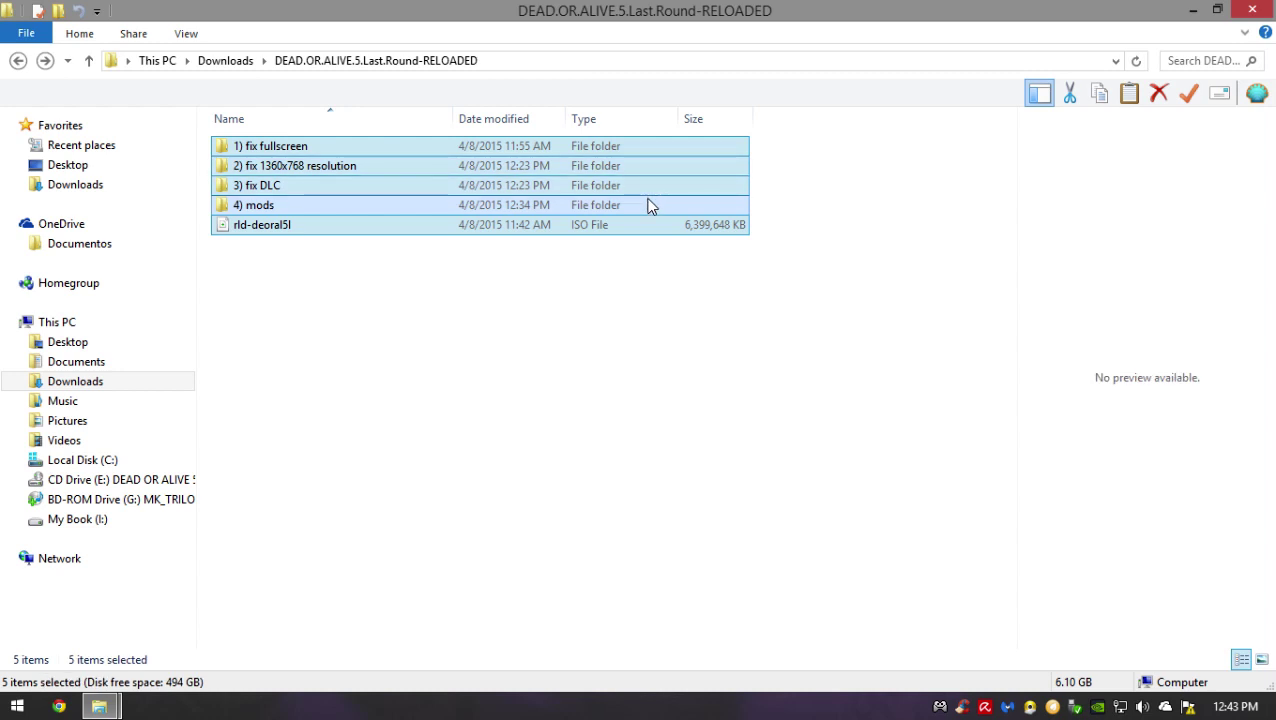
{"action": "left_click_drag", "start_coordinate": [818, 281], "coordinate": [689, 188]}
{"action": "left_click_drag", "start_coordinate": [695, 299], "coordinate": [527, 83]}
{"action": "left_click_drag", "start_coordinate": [373, 313], "coordinate": [499, 237]}
{"action": "left_click_drag", "start_coordinate": [478, 302], "coordinate": [556, 71]}
{"action": "left_click_drag", "start_coordinate": [566, 304], "coordinate": [600, 135]}
{"action": "left_click", "coordinate": [598, 210]}
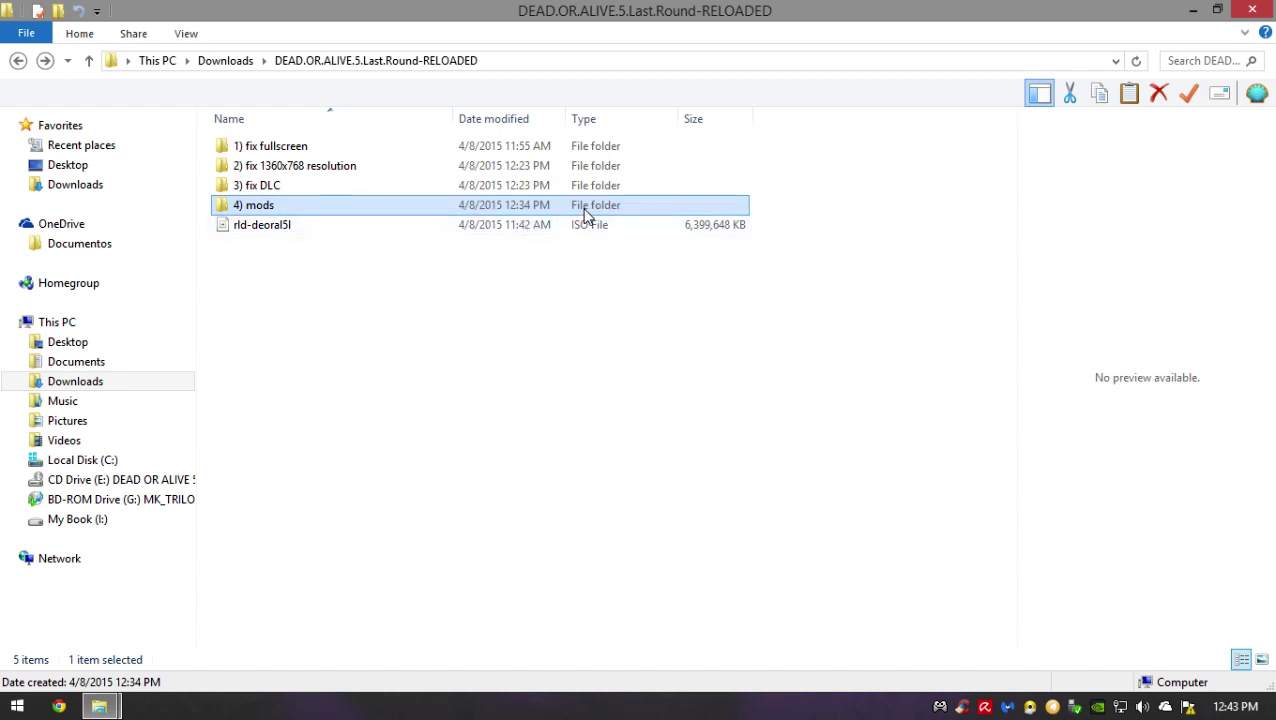
{"action": "double_click", "coordinate": [343, 211]}
Select both items in 4) mods, then open the skins Mod folder
{"action": "left_click_drag", "start_coordinate": [683, 236], "coordinate": [380, 107]}
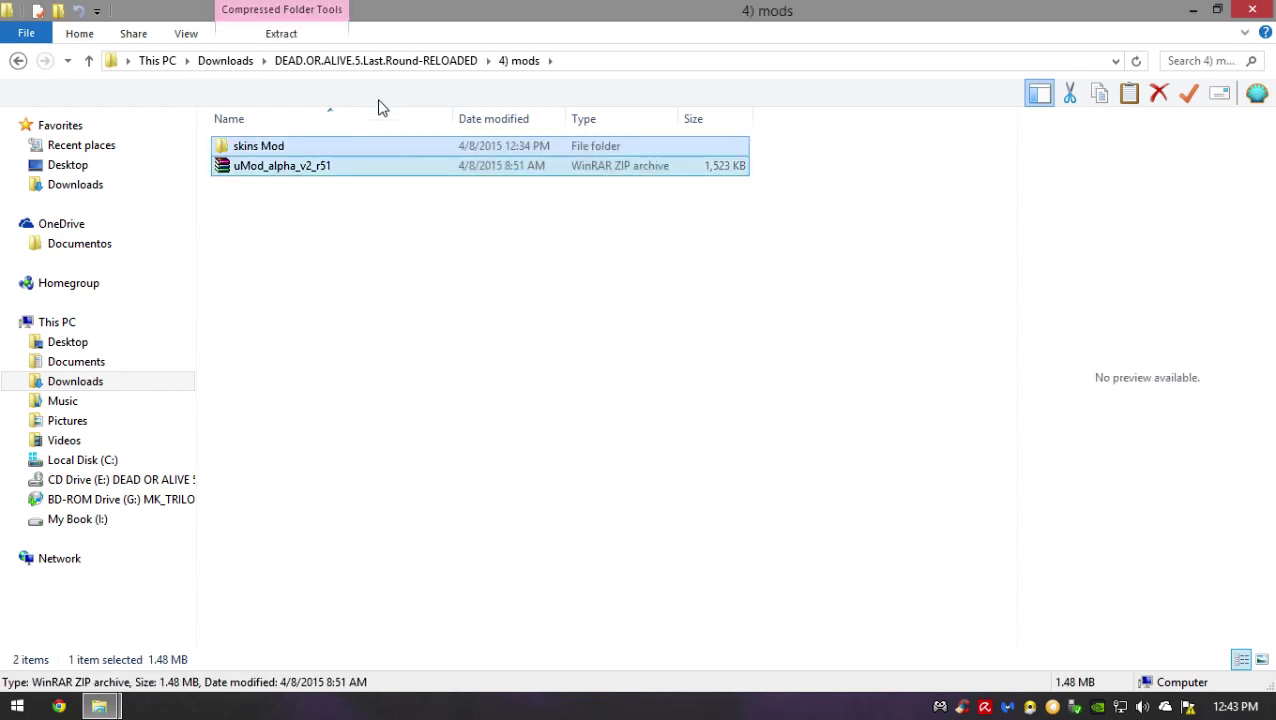
{"action": "left_click_drag", "start_coordinate": [680, 245], "coordinate": [476, 150]}
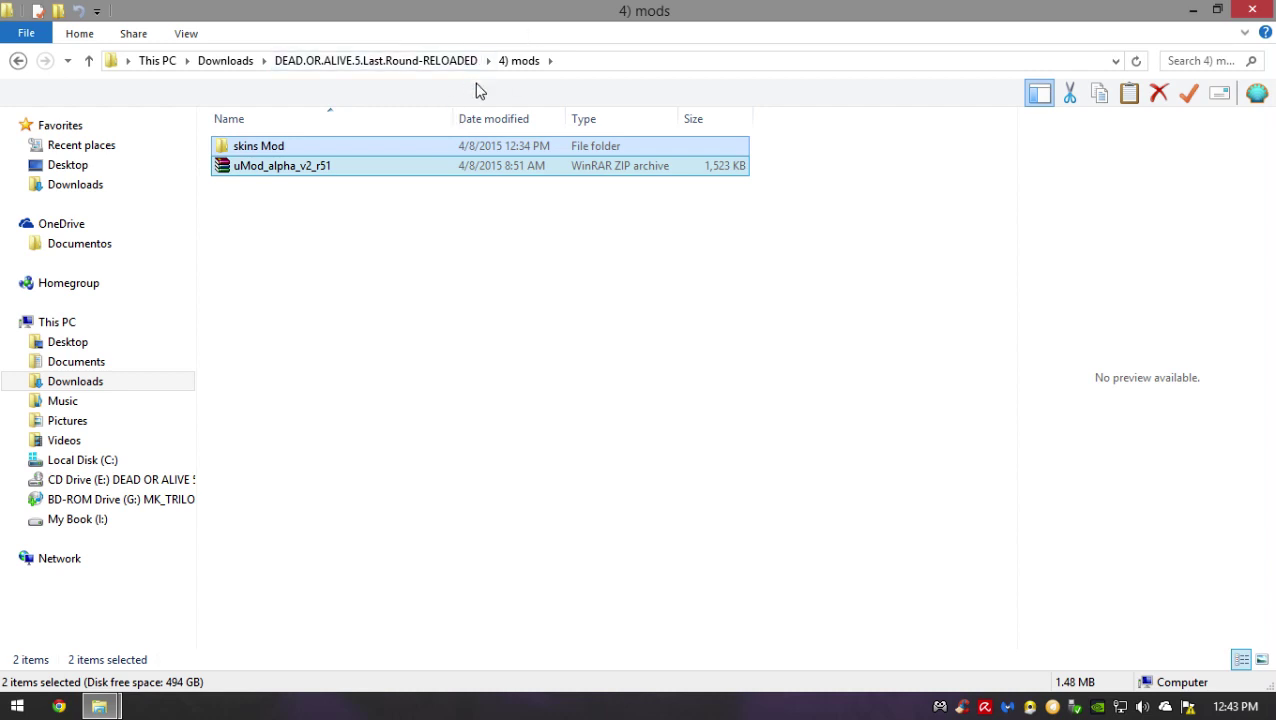
{"action": "double_click", "coordinate": [424, 150]}
Select all five skin mod archives in the skins Mod folder
{"action": "left_click_drag", "start_coordinate": [590, 265], "coordinate": [629, 302]}
{"action": "key", "text": "ctrl+a"}
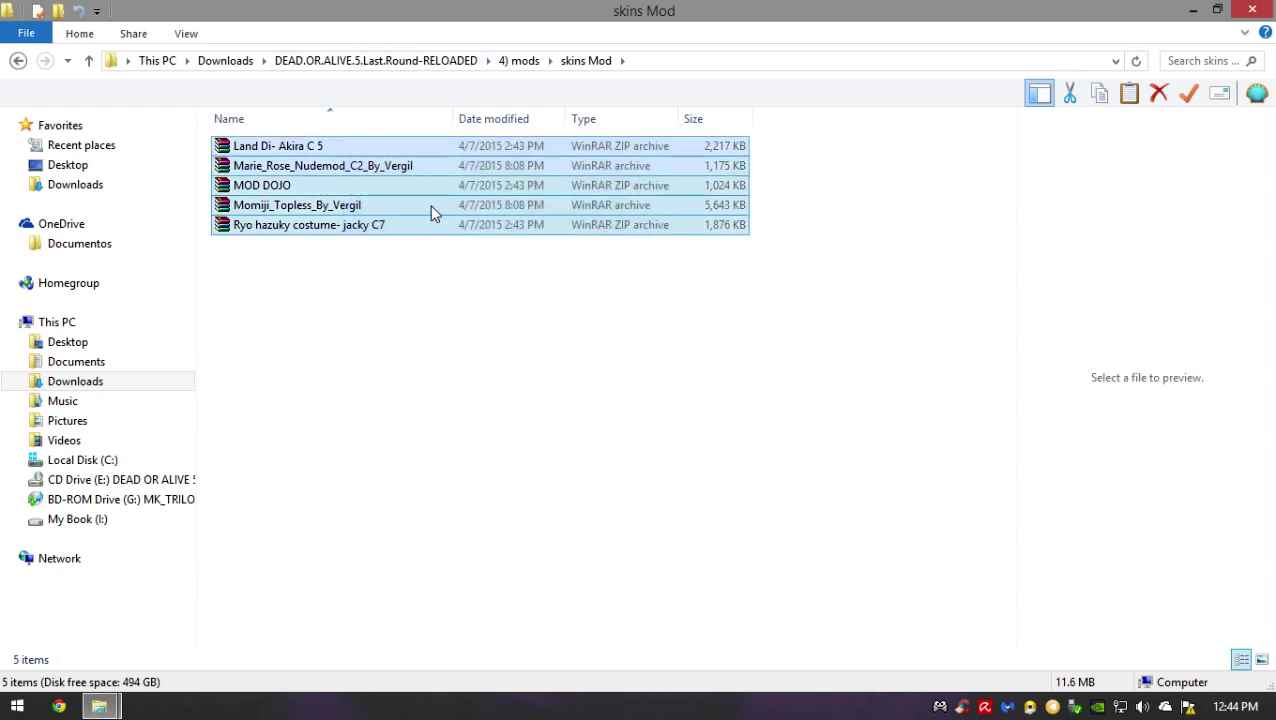
{"action": "left_click_drag", "start_coordinate": [353, 282], "coordinate": [538, 122]}
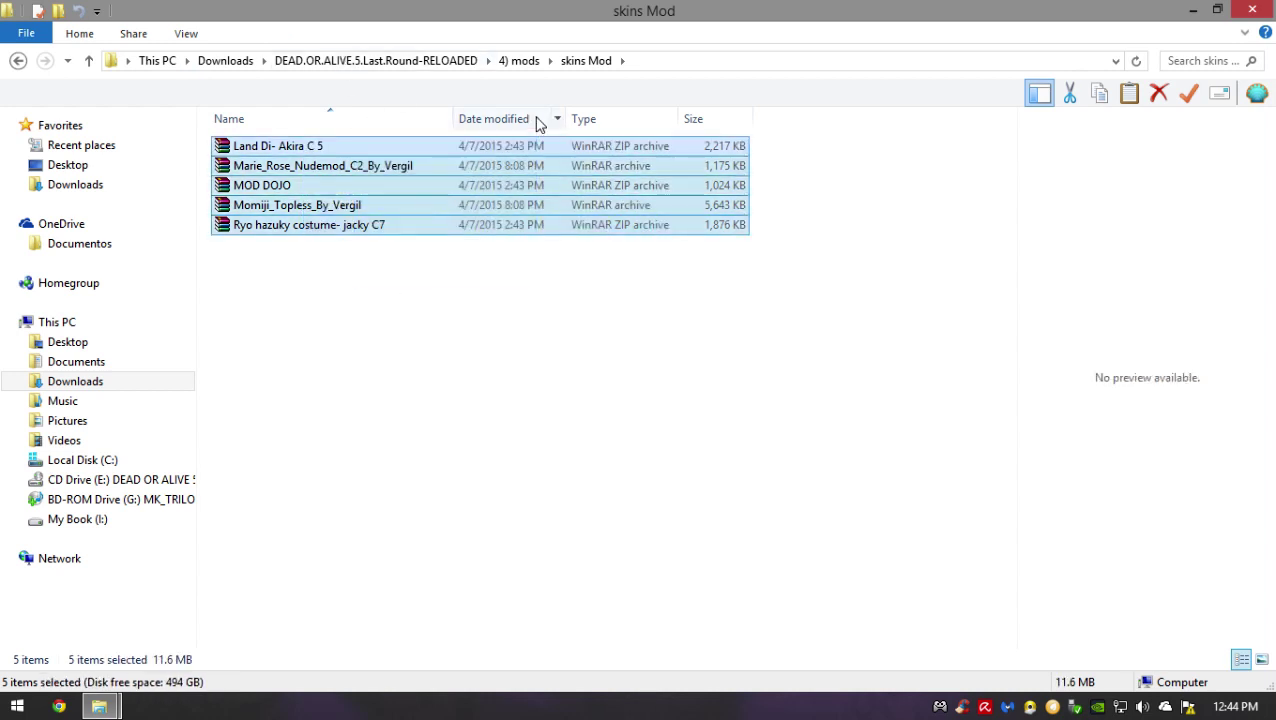
Point out each archive: Marie_Rose, Momiji, Ryo hazuky costume- jacky C7, MOD DOJO, Land Di- Akira C 5
{"action": "left_click", "coordinate": [490, 166]}
{"action": "left_click", "coordinate": [484, 206]}
{"action": "left_click", "coordinate": [488, 220]}
{"action": "left_click", "coordinate": [496, 202]}
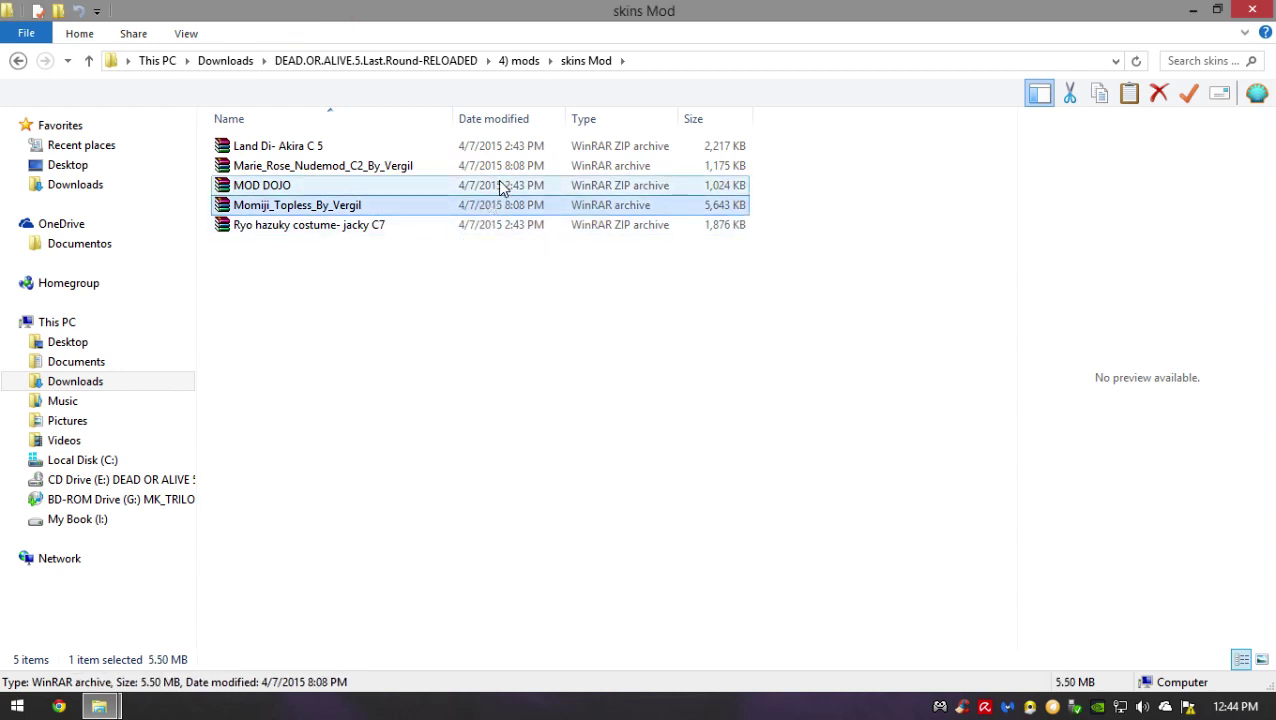
{"action": "left_click", "coordinate": [515, 171]}
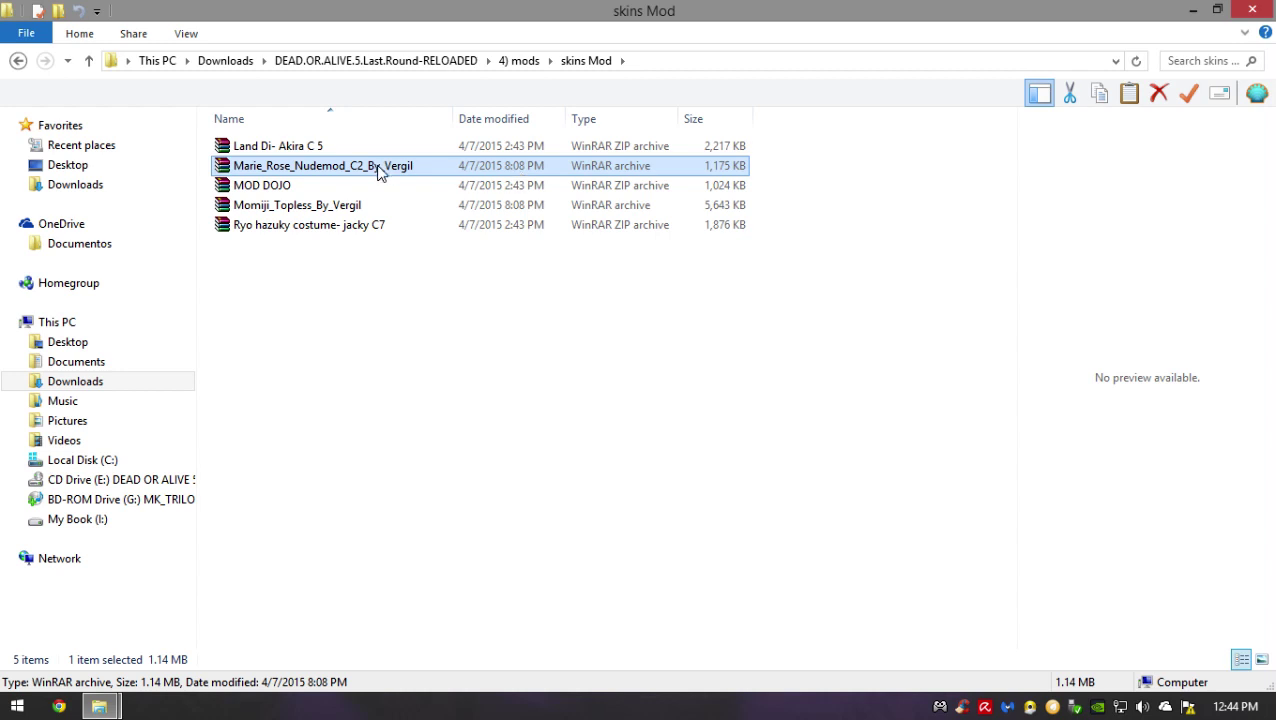
{"action": "left_click", "coordinate": [330, 230]}
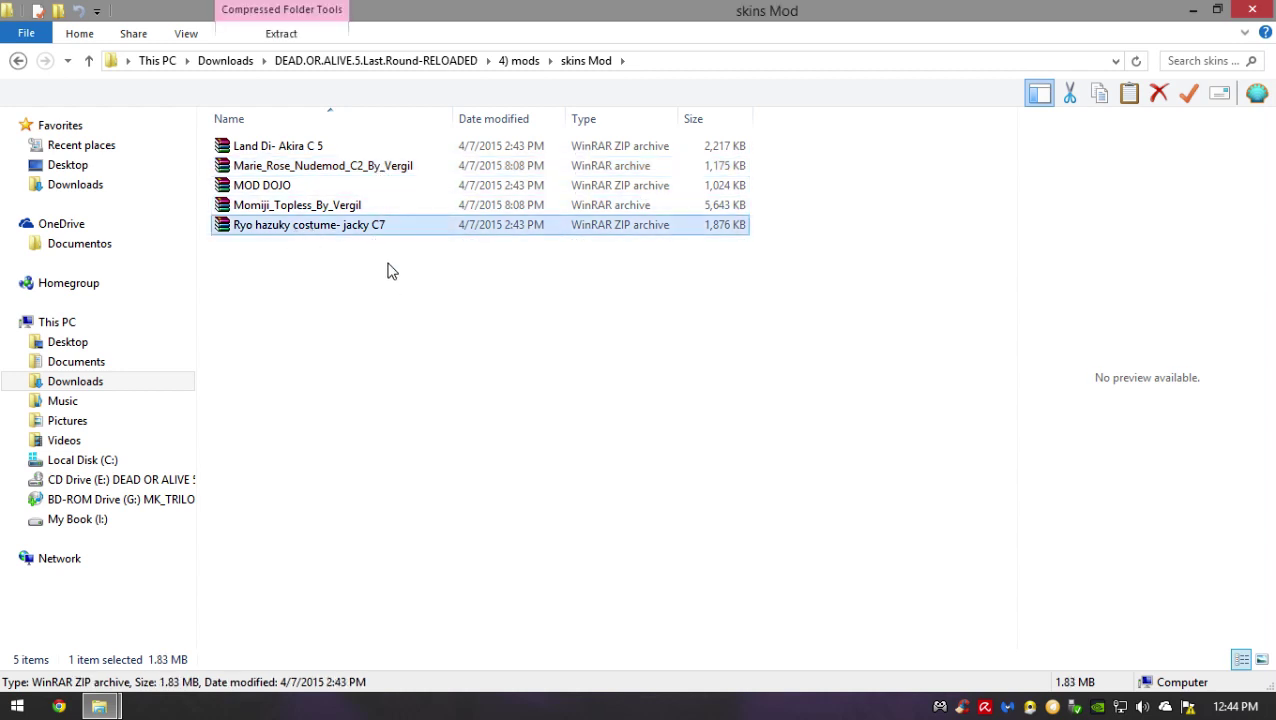
{"action": "left_click", "coordinate": [330, 206]}
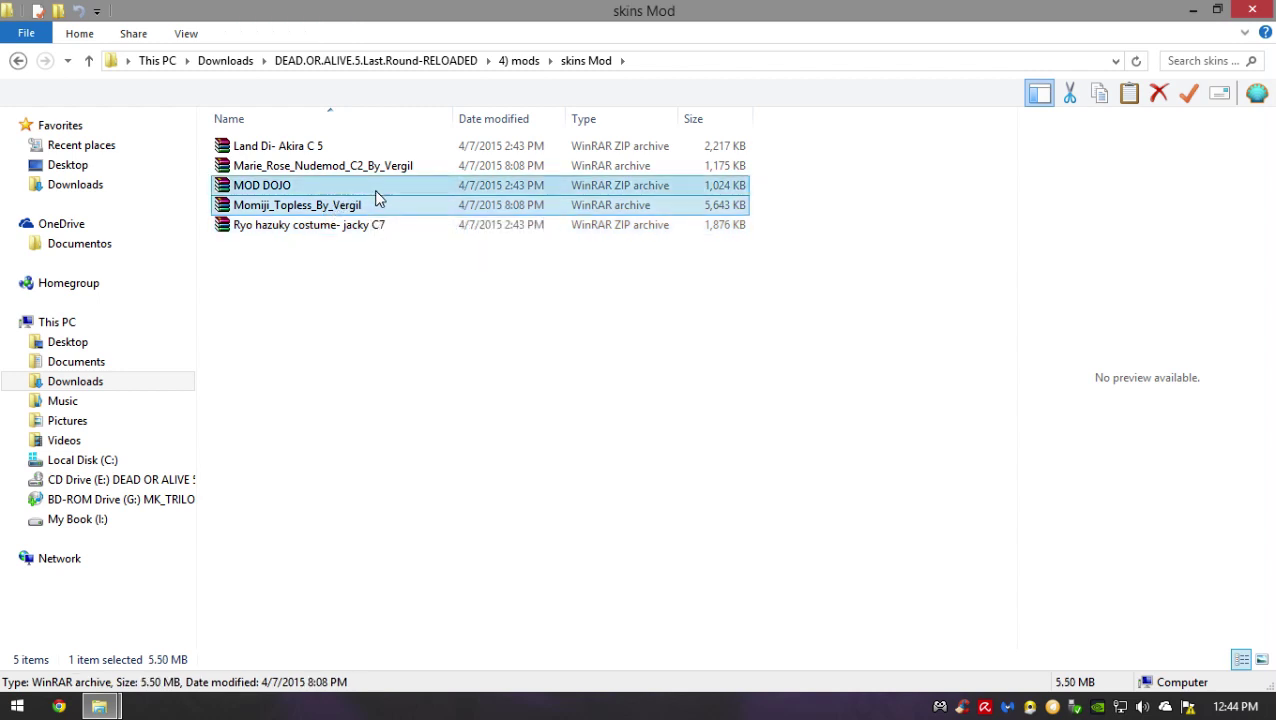
{"action": "left_click", "coordinate": [380, 186]}
{"action": "left_click", "coordinate": [384, 166]}
{"action": "left_click", "coordinate": [389, 149]}
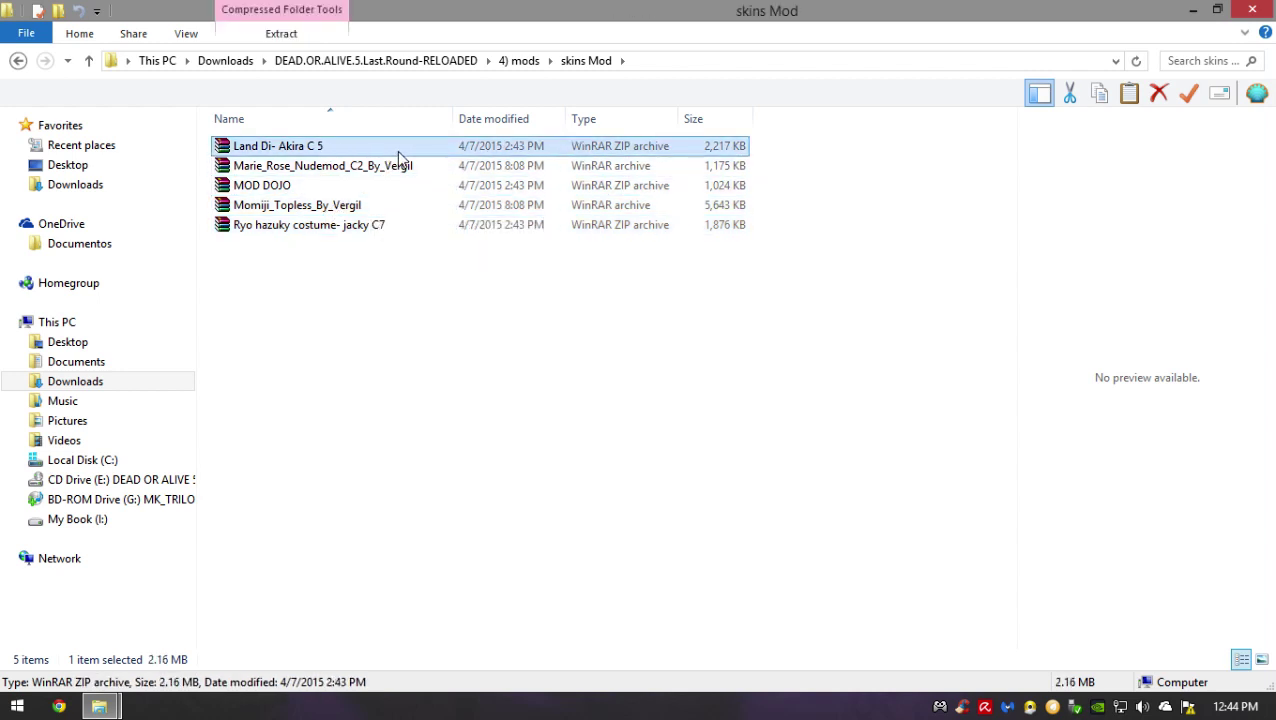
{"action": "left_click", "coordinate": [340, 170]}
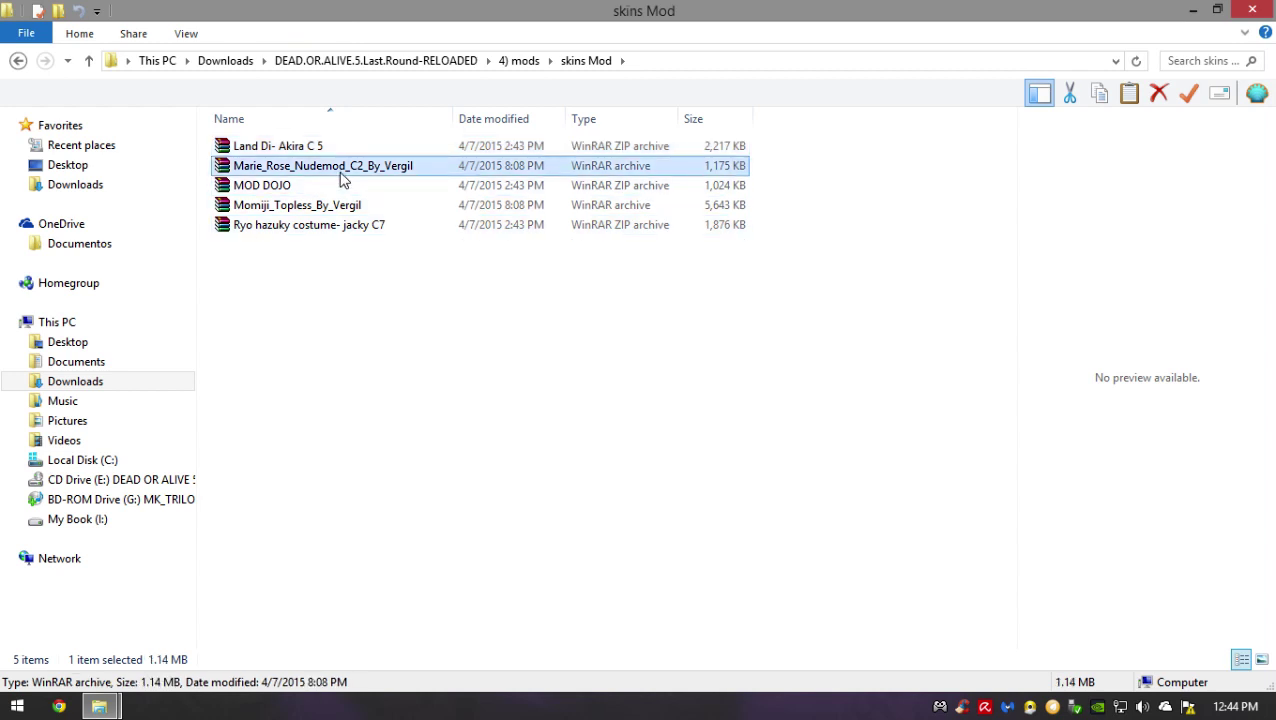
{"action": "left_click", "coordinate": [320, 184]}
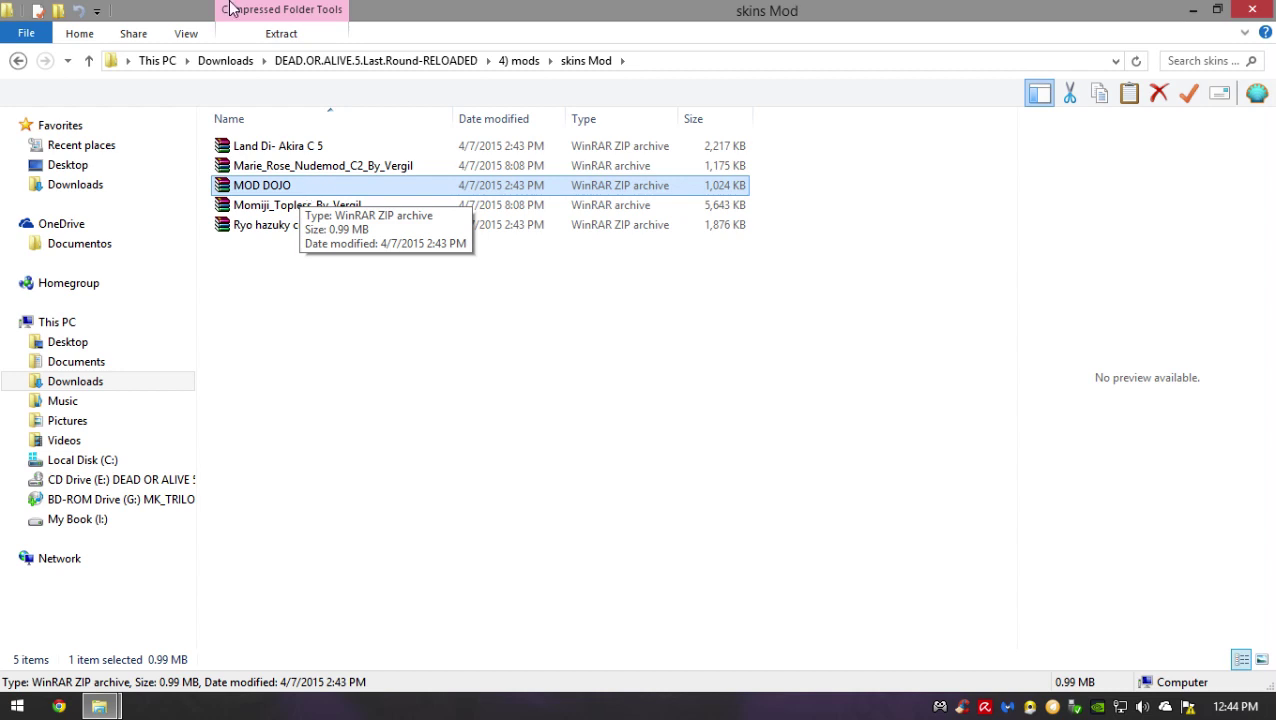
Alternate the selection between the Marie_Rose and Momiji archives to highlight them
{"action": "left_click", "coordinate": [456, 166]}
{"action": "left_click", "coordinate": [456, 205]}
{"action": "left_click", "coordinate": [465, 166]}
{"action": "left_click", "coordinate": [461, 205]}
{"action": "left_click", "coordinate": [470, 166]}
{"action": "left_click", "coordinate": [467, 205]}
{"action": "left_click", "coordinate": [472, 172]}
{"action": "left_click", "coordinate": [468, 202]}
{"action": "left_click", "coordinate": [472, 172]}
{"action": "left_click", "coordinate": [433, 210]}
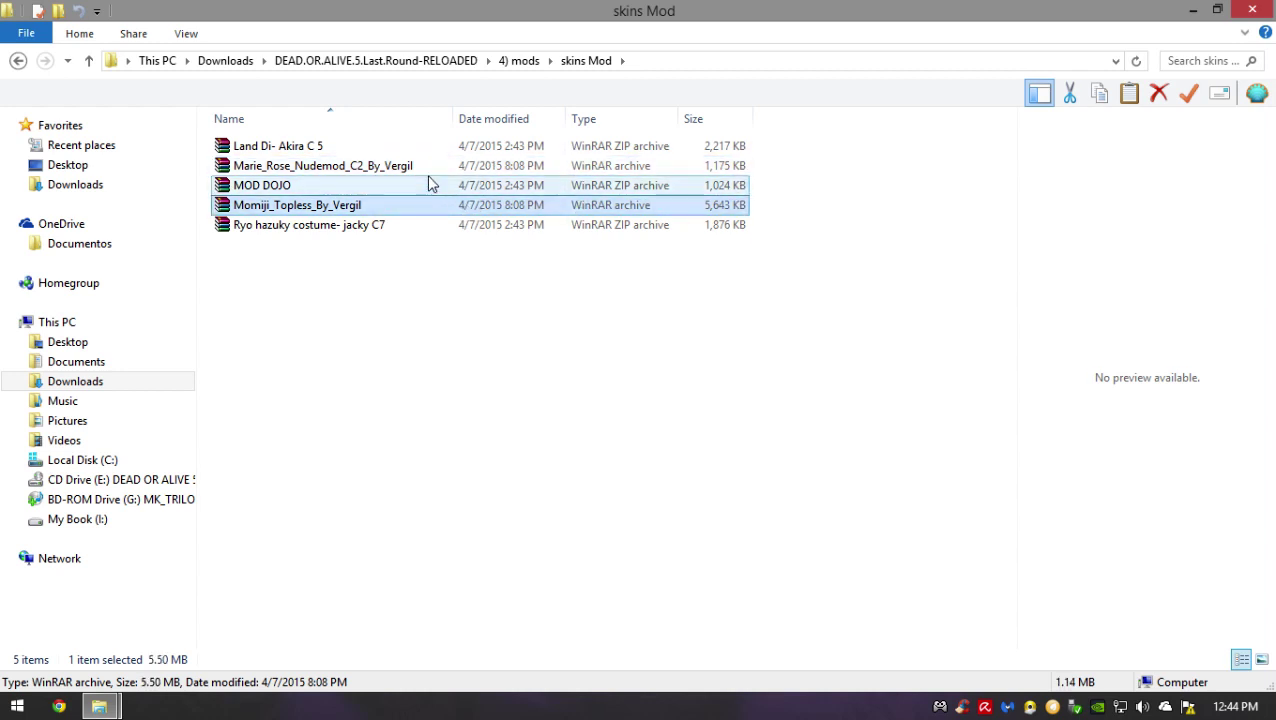
{"action": "left_click", "coordinate": [435, 170]}
{"action": "left_click", "coordinate": [463, 208]}
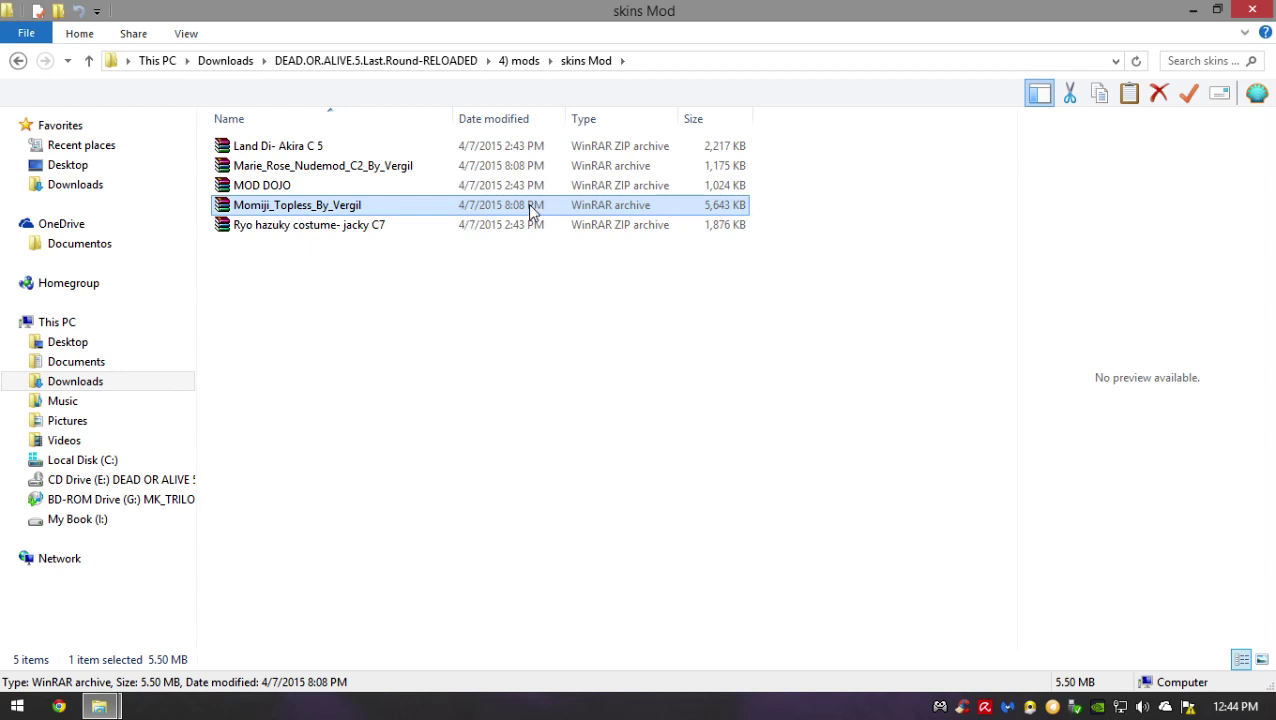
{"action": "left_click", "coordinate": [604, 170]}
{"action": "left_click", "coordinate": [604, 209]}
{"action": "left_click", "coordinate": [630, 172]}
{"action": "left_click", "coordinate": [620, 208]}
{"action": "left_click", "coordinate": [650, 172]}
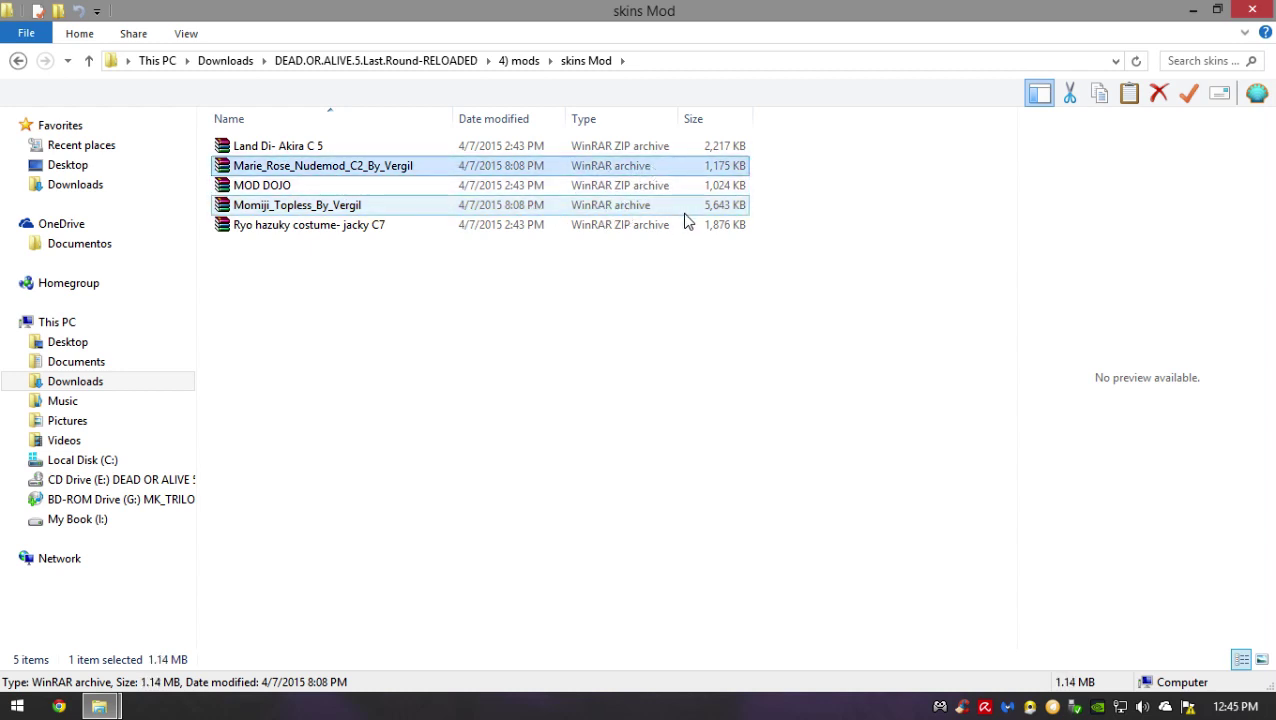
{"action": "left_click", "coordinate": [678, 208]}
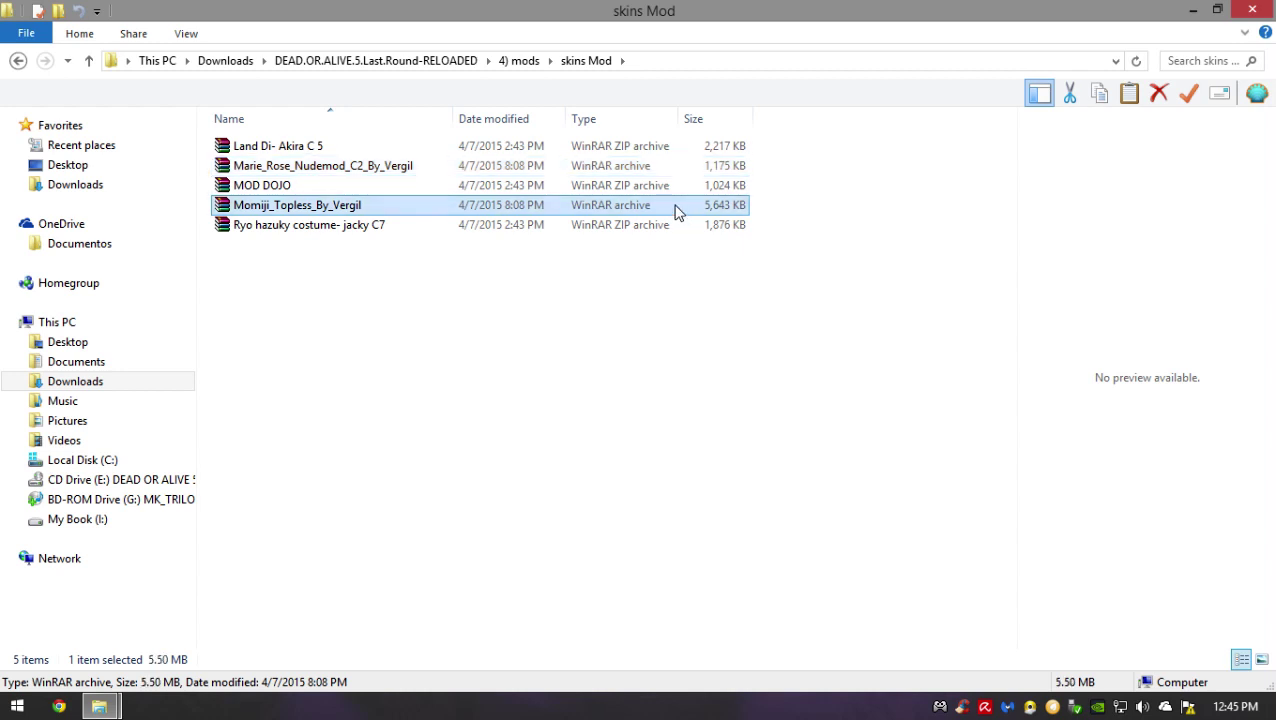
{"action": "left_click", "coordinate": [683, 168]}
{"action": "left_click", "coordinate": [678, 209]}
{"action": "left_click", "coordinate": [558, 170]}
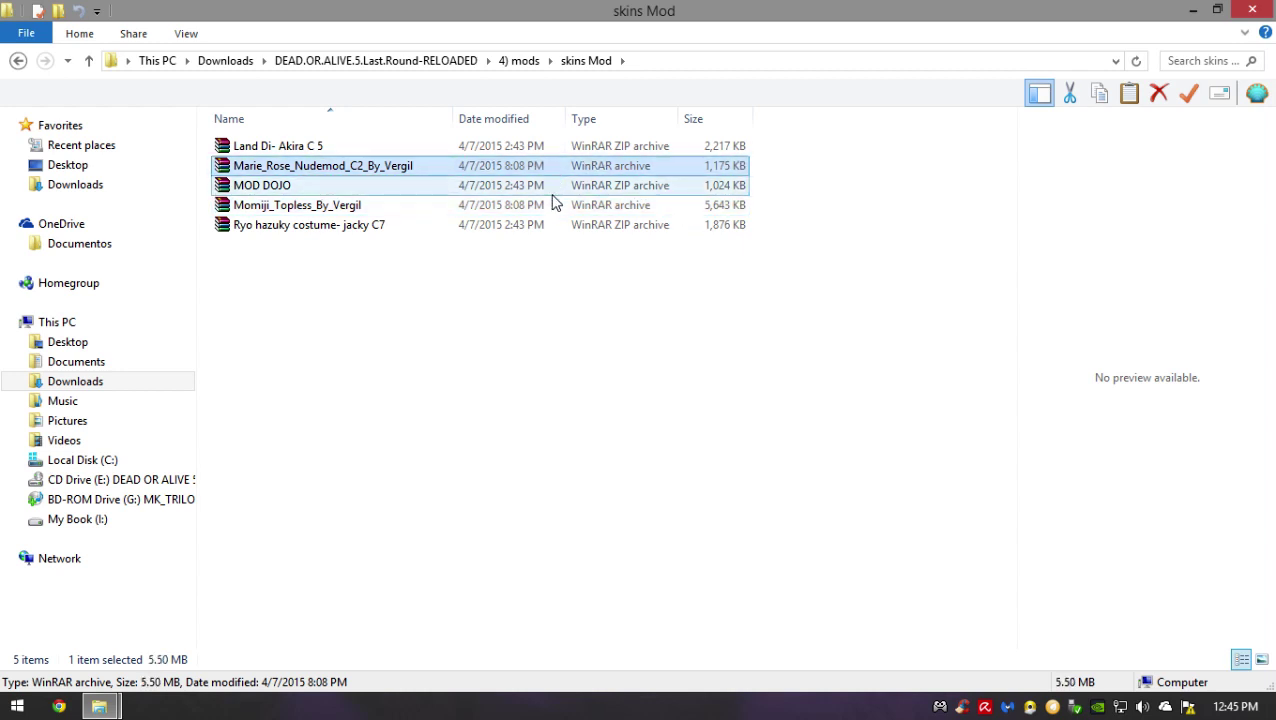
{"action": "left_click", "coordinate": [550, 208]}
{"action": "left_click", "coordinate": [525, 170]}
{"action": "left_click", "coordinate": [510, 204]}
{"action": "left_click", "coordinate": [461, 170]}
{"action": "left_click", "coordinate": [379, 208]}
{"action": "left_click", "coordinate": [405, 170]}
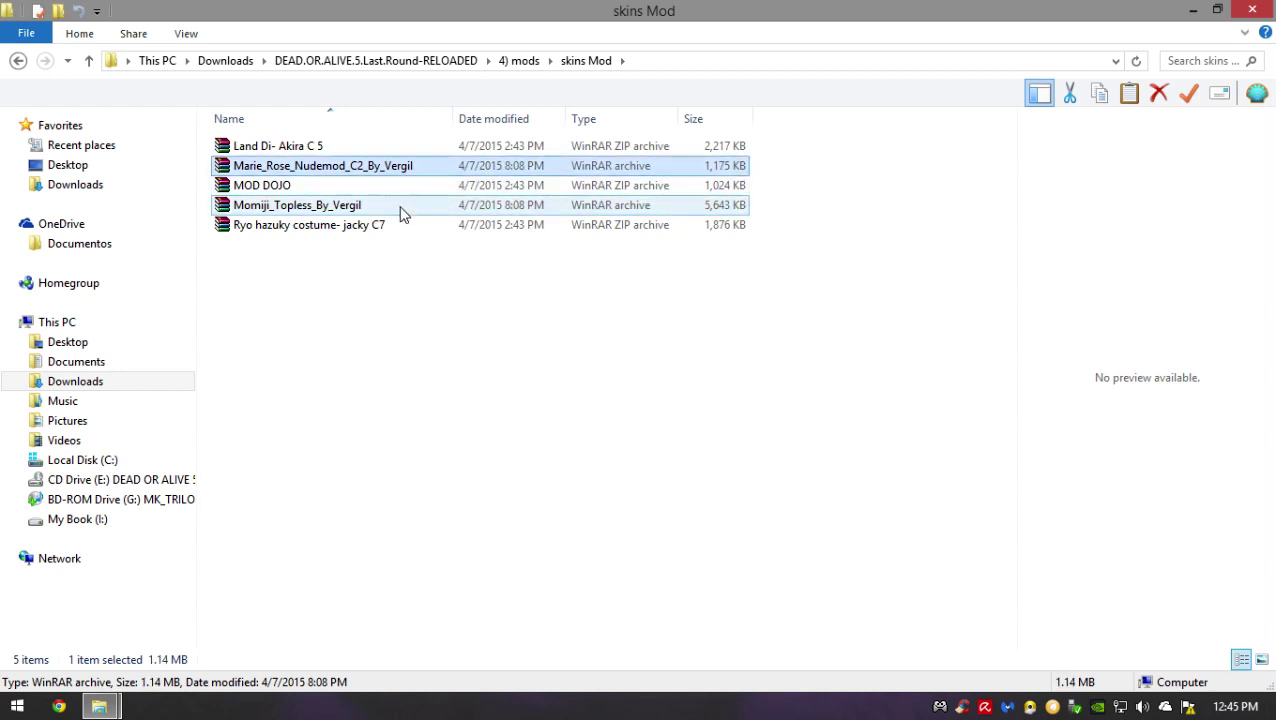